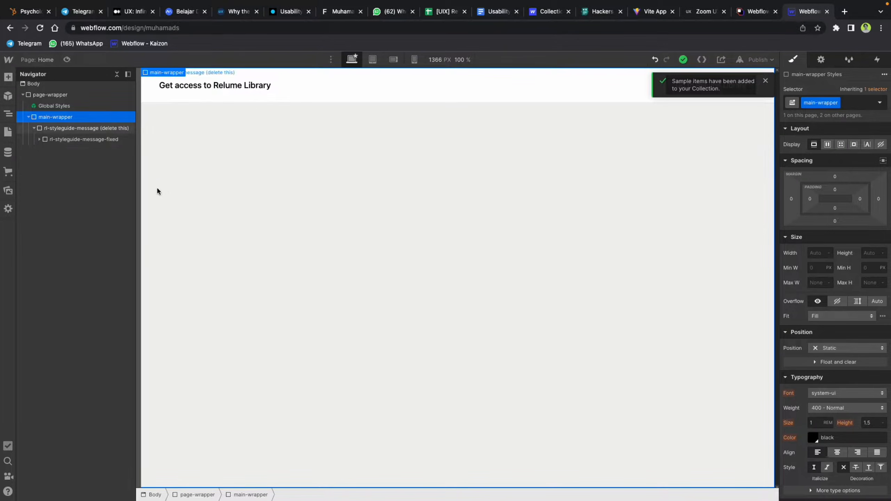
Step: Copy the Blog 33 component from the Relume library and paste it into main-wrapper on the Webflow Home page
{"action": "left_click", "coordinate": [753, 11]}
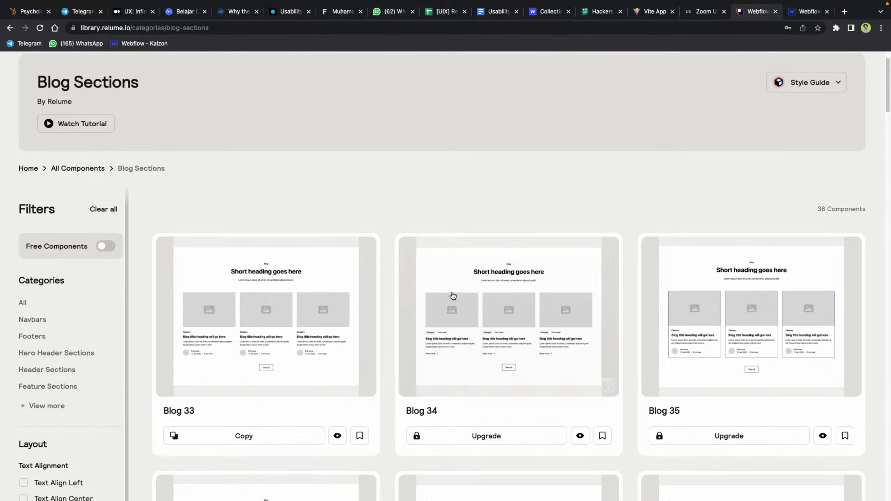
{"action": "scroll", "coordinate": [277, 354], "scroll_direction": "down", "scroll_amount": 3}
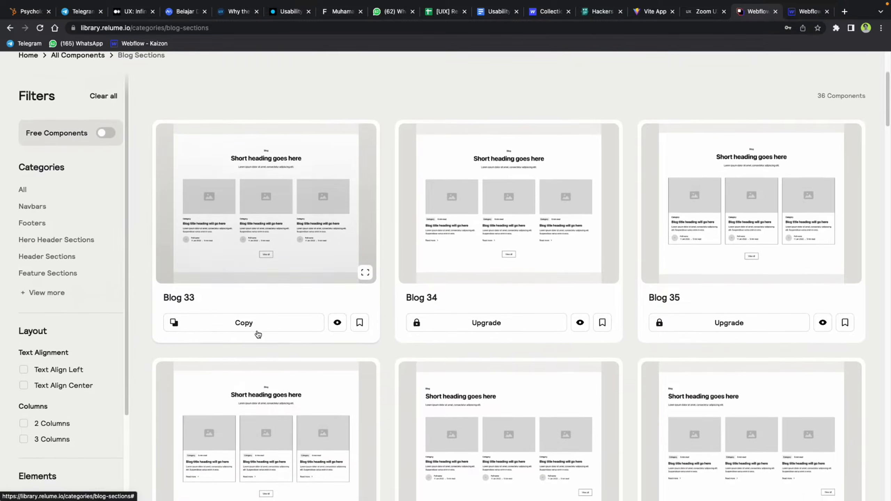
{"action": "left_click", "coordinate": [256, 325]}
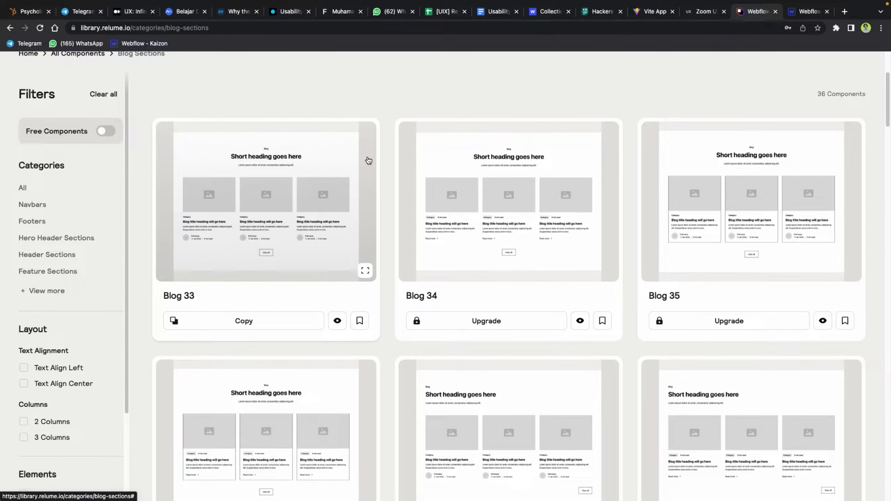
{"action": "left_click", "coordinate": [797, 11]}
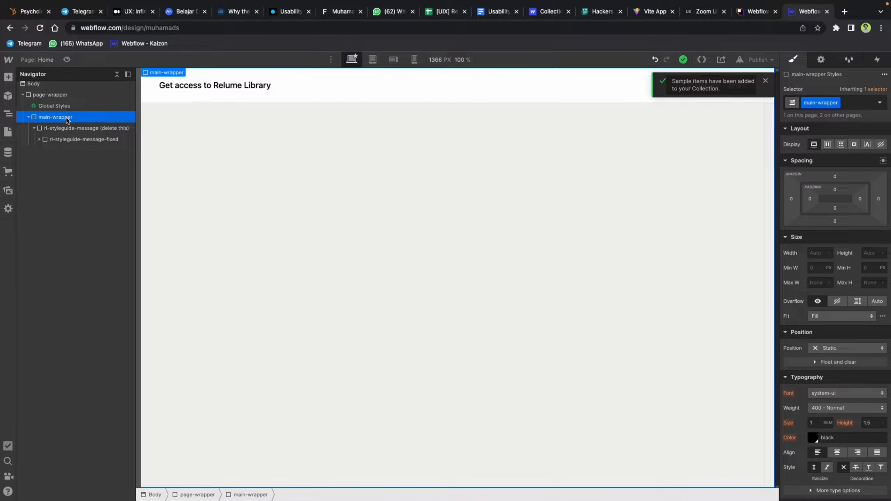
{"action": "key", "text": "ctrl+v"}
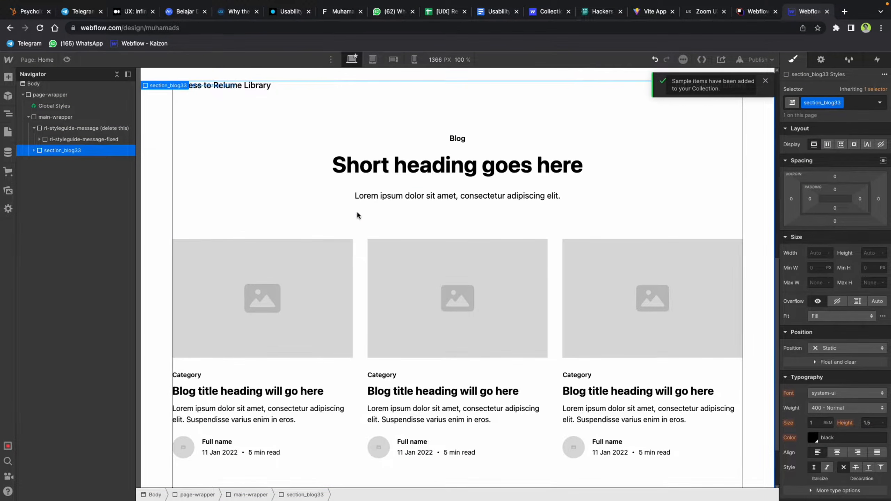
Step: Examine the first blog card in the pasted section, including its author wrapper, author image and author text elements
{"action": "scroll", "coordinate": [309, 253], "scroll_direction": "down", "scroll_amount": 1}
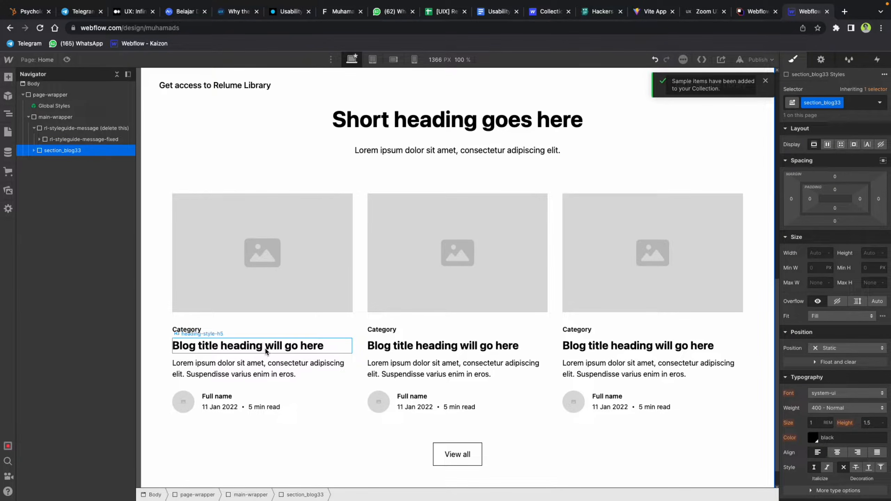
{"action": "scroll", "coordinate": [267, 350], "scroll_direction": "down", "scroll_amount": 1}
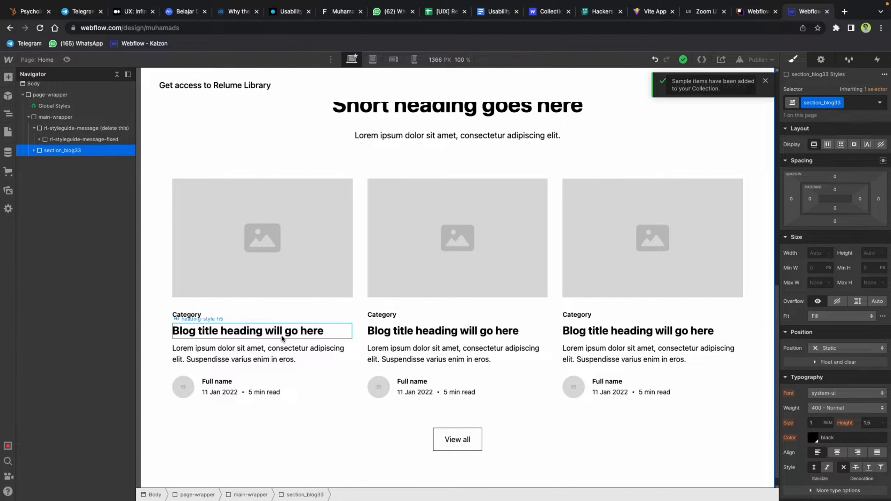
{"action": "left_click", "coordinate": [203, 382]}
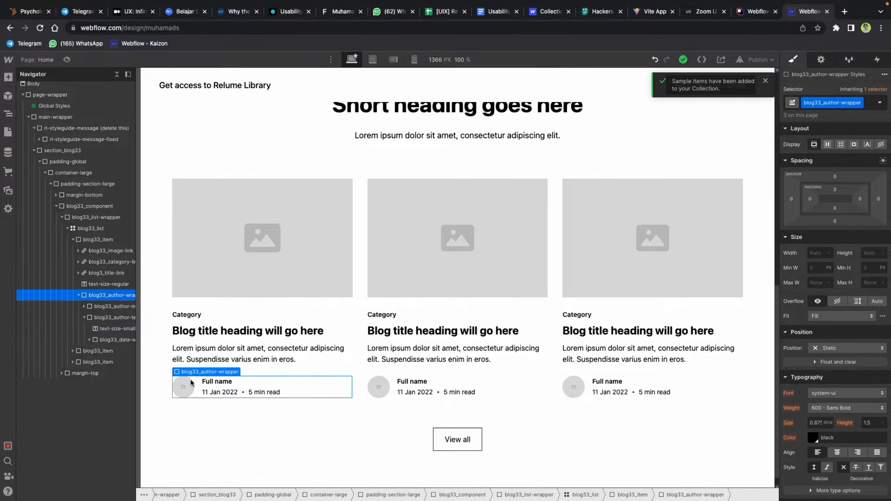
{"action": "left_click", "coordinate": [83, 307]}
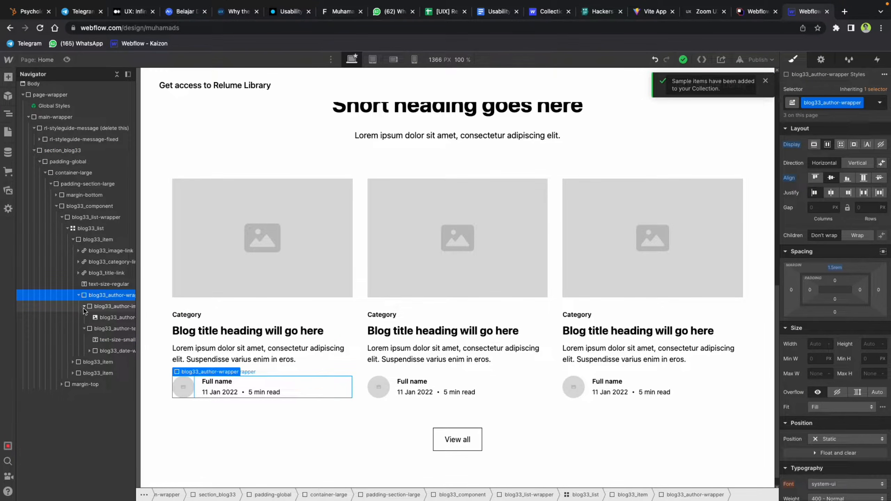
{"action": "left_click", "coordinate": [92, 316]}
{"action": "left_click", "coordinate": [102, 308]}
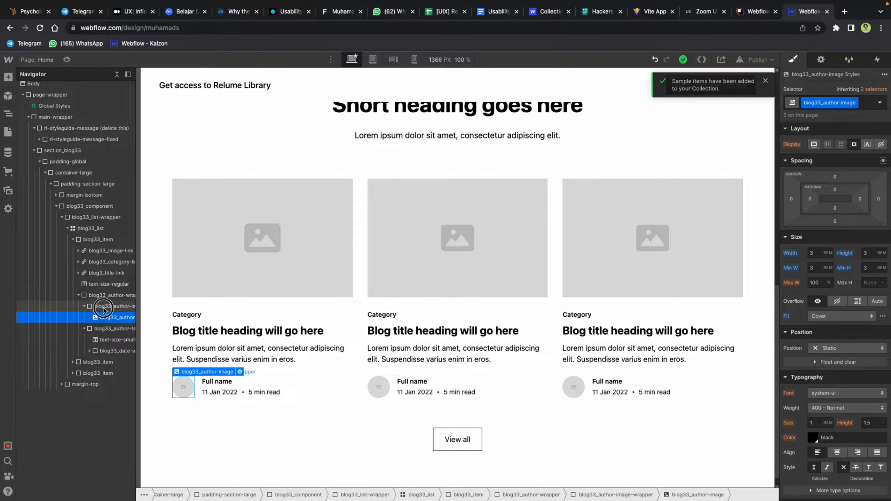
{"action": "left_click", "coordinate": [83, 307]}
{"action": "left_click", "coordinate": [88, 317]}
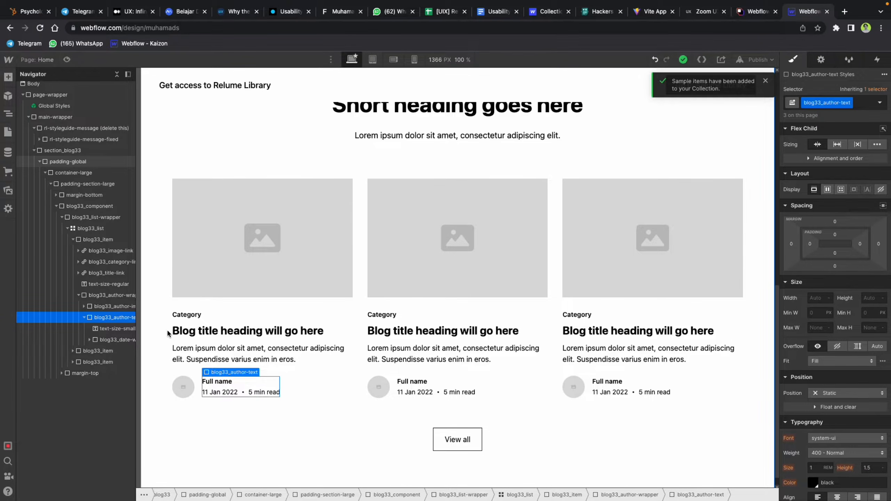
Step: Delete the blog33_component post grid and the View all block from the section, keeping only the heading block
{"action": "left_click", "coordinate": [60, 156]}
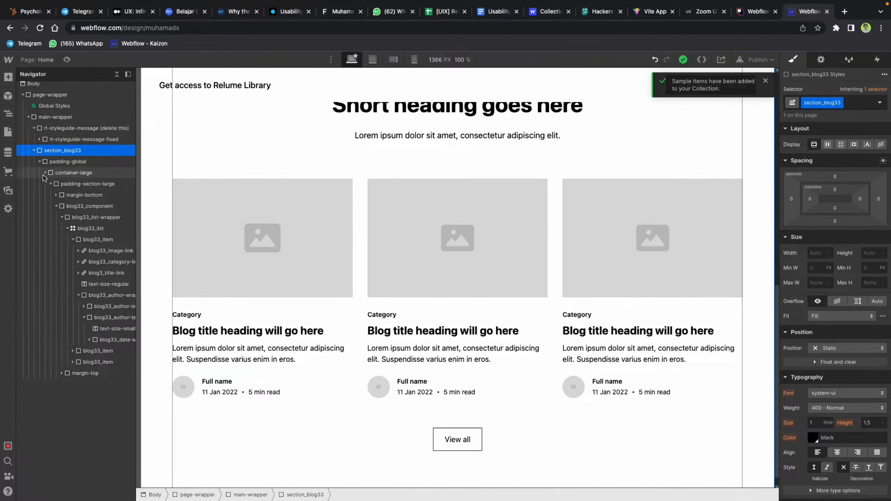
{"action": "left_click", "coordinate": [342, 166]}
{"action": "scroll", "coordinate": [386, 147], "scroll_direction": "up", "scroll_amount": 2}
{"action": "left_click", "coordinate": [380, 156]}
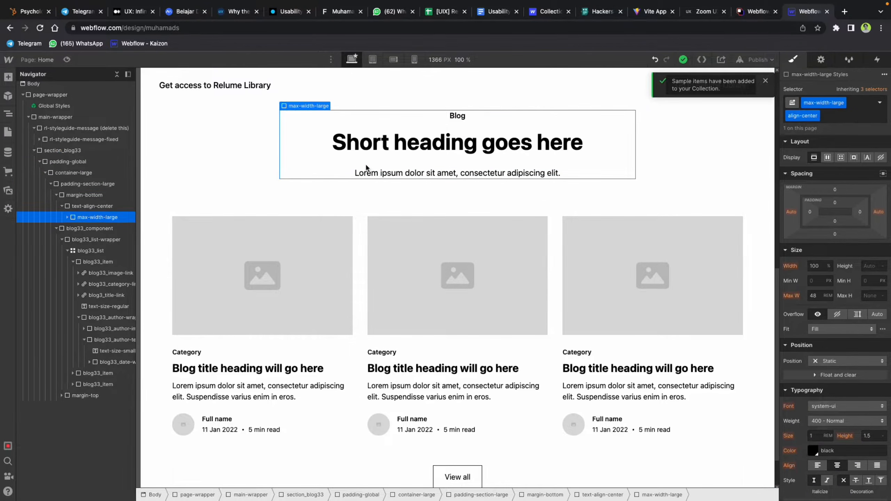
{"action": "left_click", "coordinate": [120, 228]}
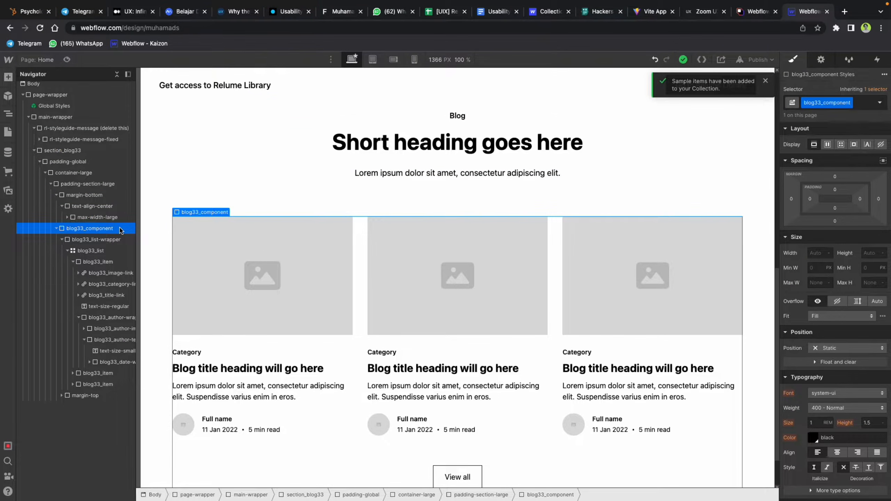
{"action": "key", "text": "Delete"}
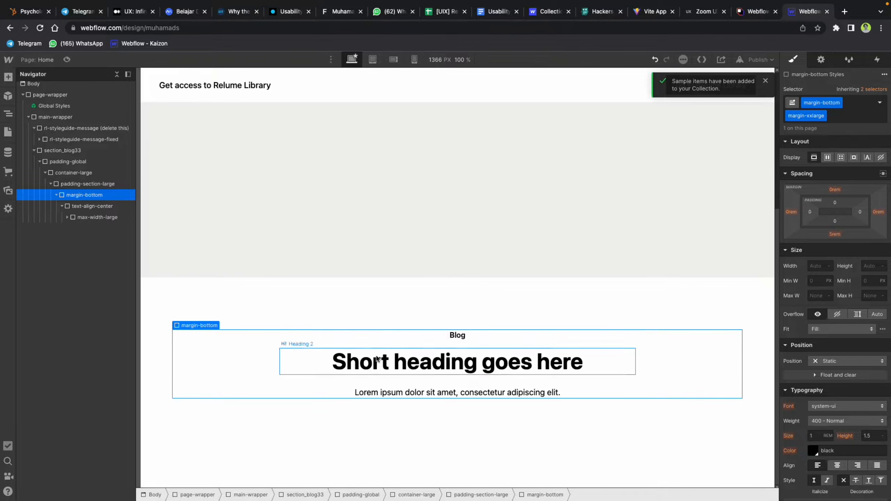
Step: Start a new CMS collection from the Blog Posts template and look through its editor preview
{"action": "left_click", "coordinate": [8, 152]}
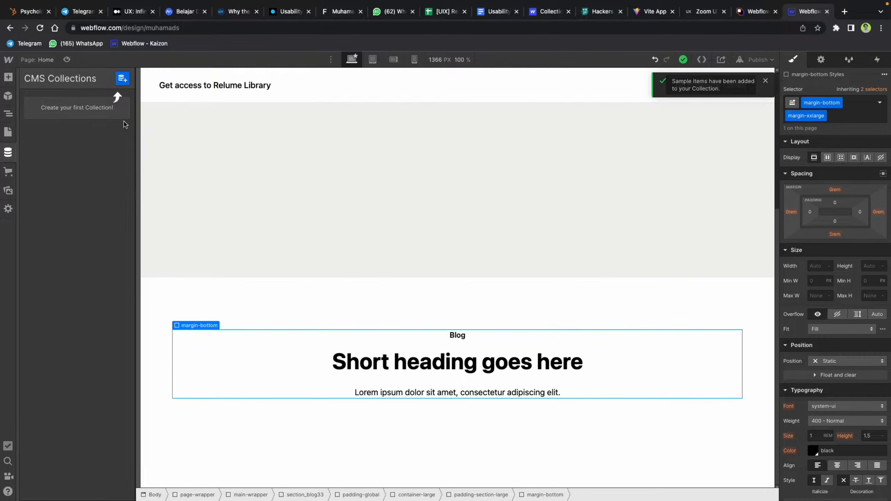
{"action": "left_click", "coordinate": [122, 80]}
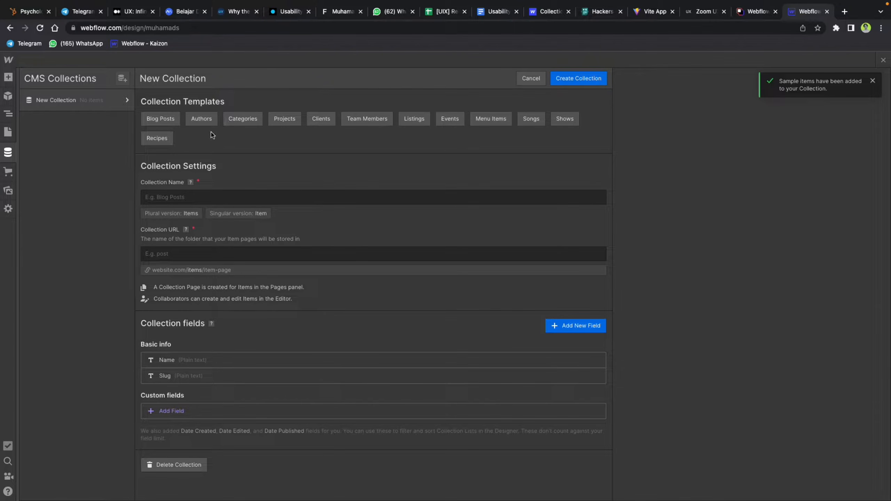
{"action": "left_click", "coordinate": [159, 124]}
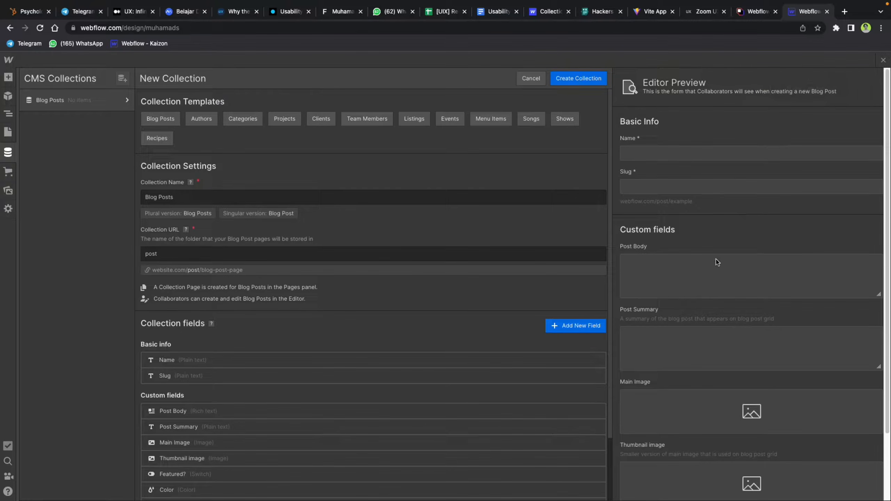
{"action": "scroll", "coordinate": [717, 263], "scroll_direction": "down", "scroll_amount": 3}
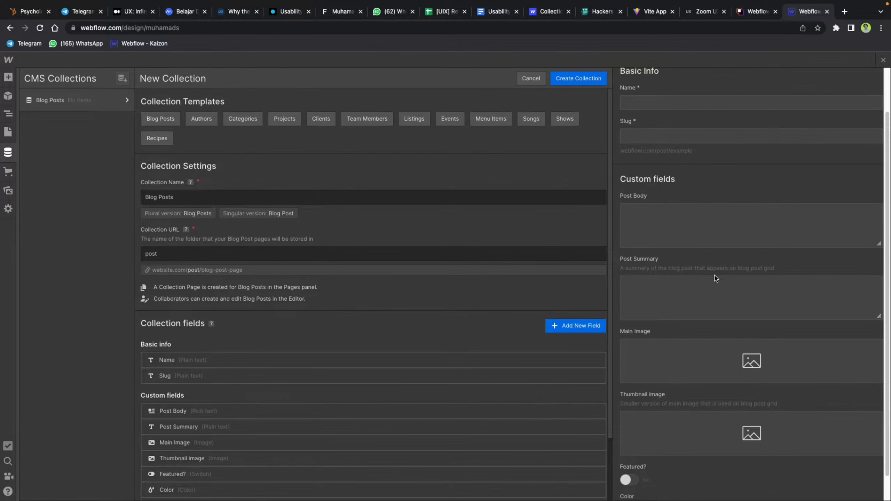
Step: Check the blog layout in the Relume library, and rename the Webflow collection's Name field as Title
{"action": "left_click", "coordinate": [752, 13]}
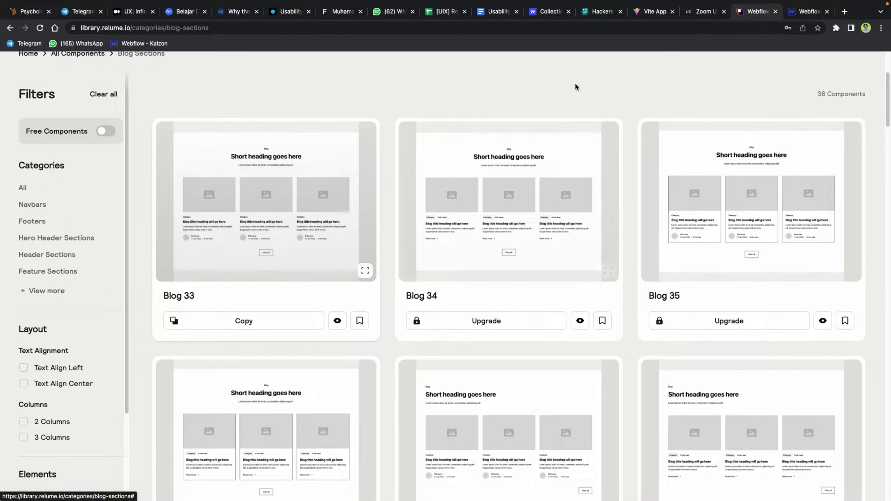
{"action": "left_click", "coordinate": [798, 14]}
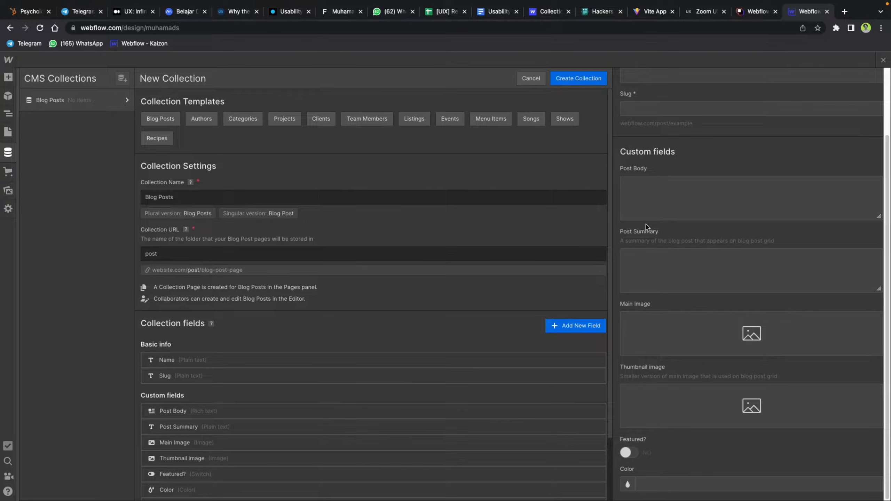
{"action": "scroll", "coordinate": [645, 174], "scroll_direction": "up", "scroll_amount": 2}
{"action": "scroll", "coordinate": [645, 174], "scroll_direction": "up", "scroll_amount": 1}
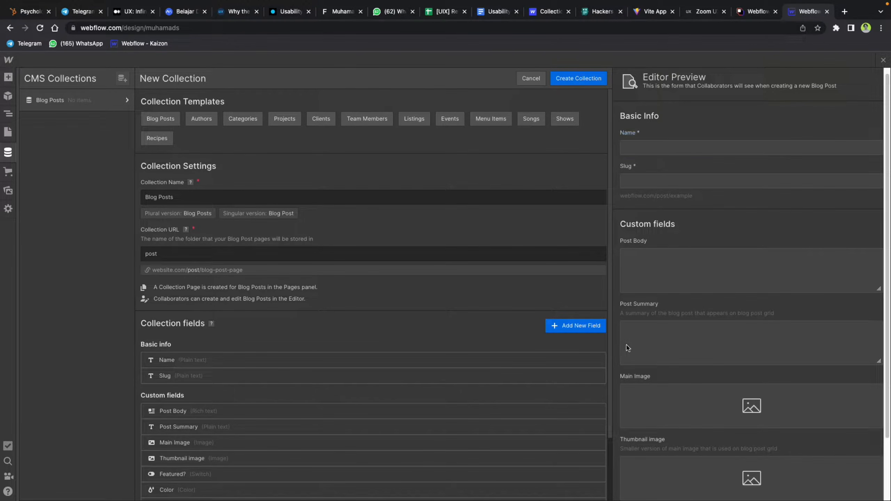
{"action": "left_click", "coordinate": [598, 360]}
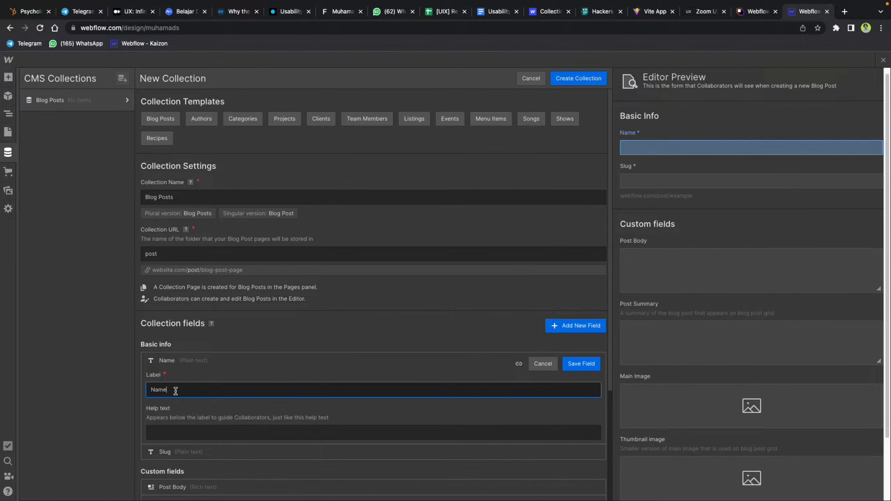
{"action": "double_click", "coordinate": [151, 392]}
{"action": "type", "text": "Title"}
{"action": "key", "text": "Return"}
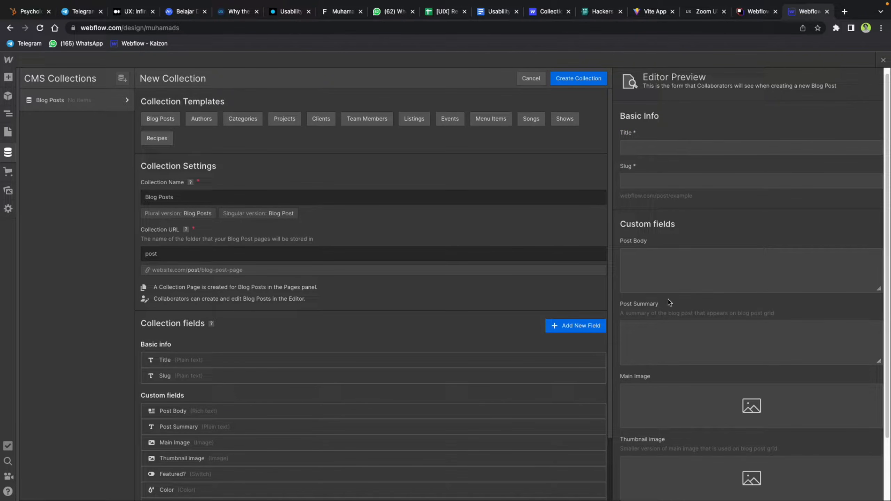
Step: Add a new plain text custom field to the Blog Posts collection
{"action": "scroll", "coordinate": [670, 297], "scroll_direction": "down", "scroll_amount": 2}
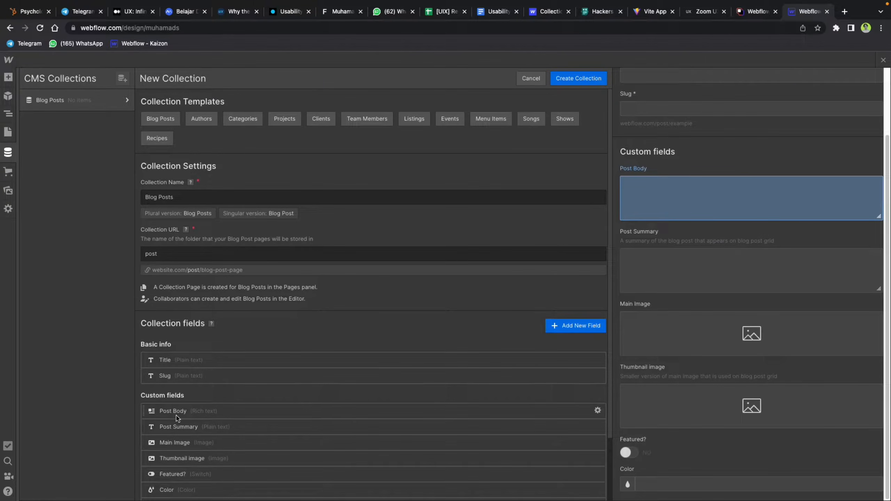
{"action": "scroll", "coordinate": [206, 359], "scroll_direction": "down", "scroll_amount": 2}
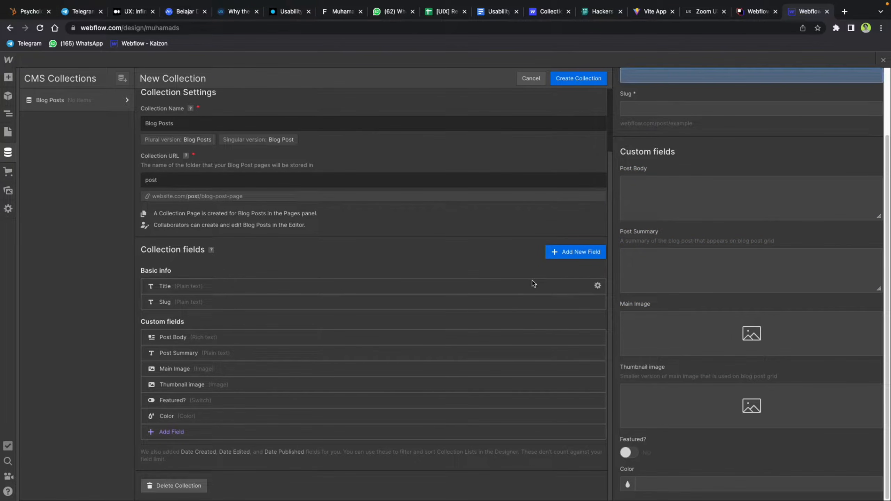
{"action": "left_click", "coordinate": [564, 256]}
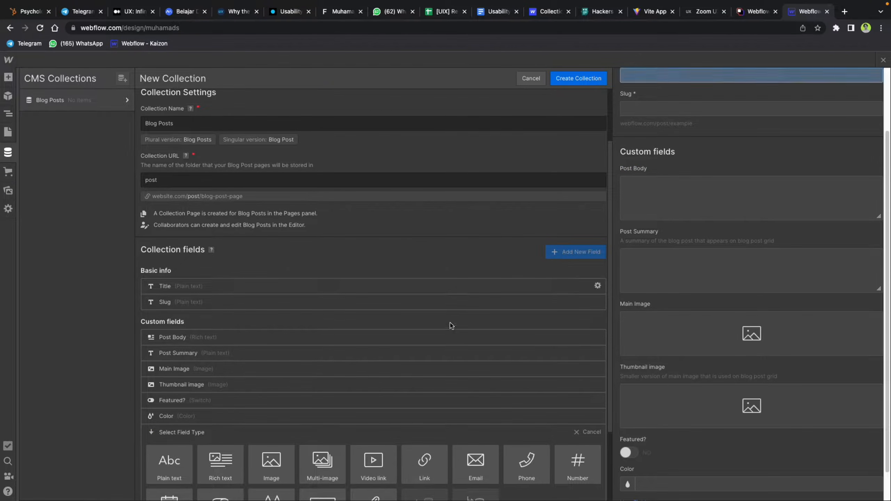
{"action": "scroll", "coordinate": [305, 428], "scroll_direction": "down", "scroll_amount": 3}
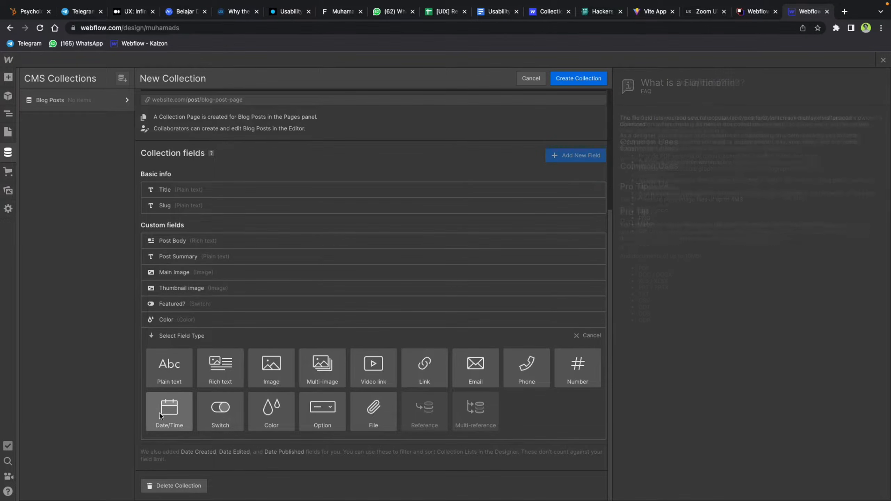
{"action": "left_click", "coordinate": [173, 373]}
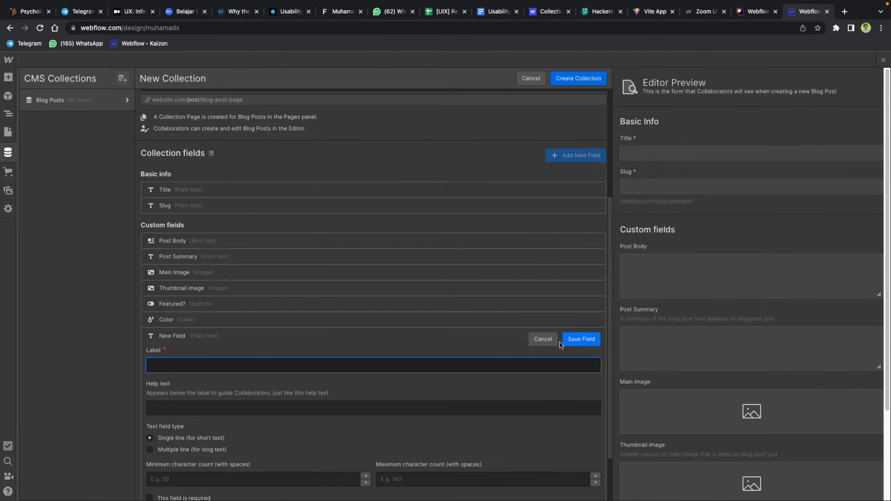
Step: Label the new single-line field Subtitle, save it, and move it above Post Body in the custom fields
{"action": "scroll", "coordinate": [204, 415], "scroll_direction": "down", "scroll_amount": 2}
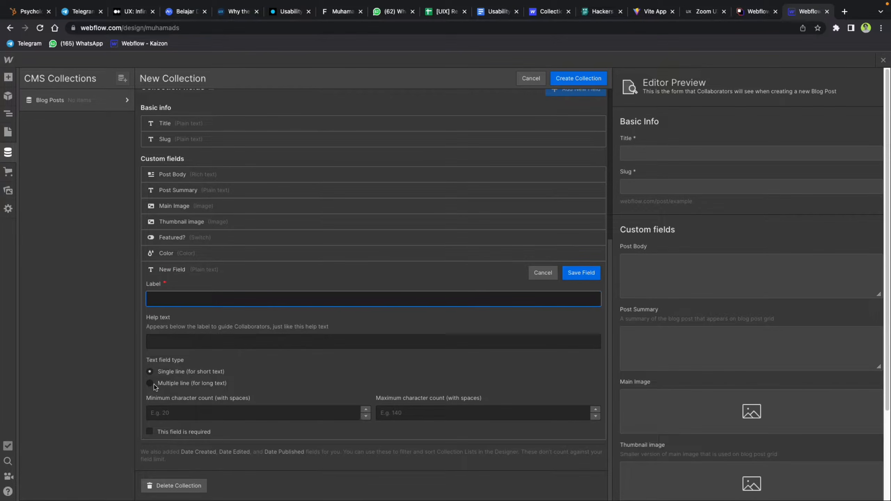
{"action": "left_click", "coordinate": [153, 286]}
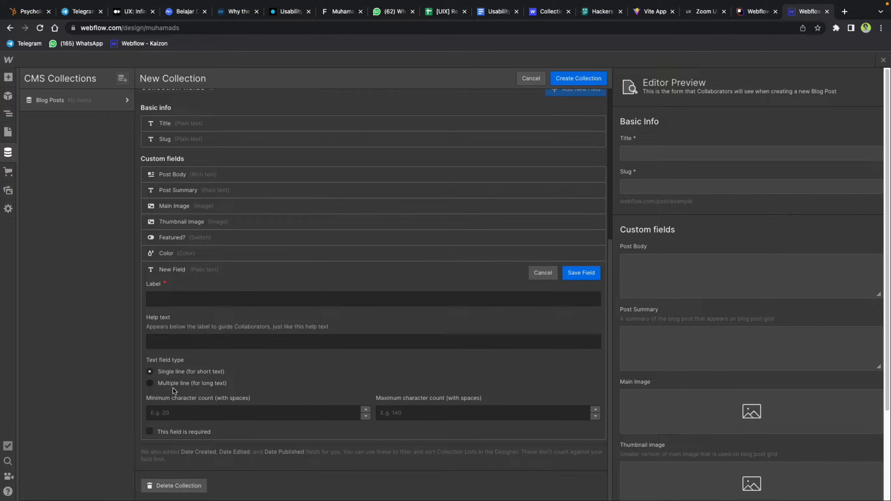
{"action": "left_click", "coordinate": [581, 273]}
{"action": "left_click", "coordinate": [418, 304]}
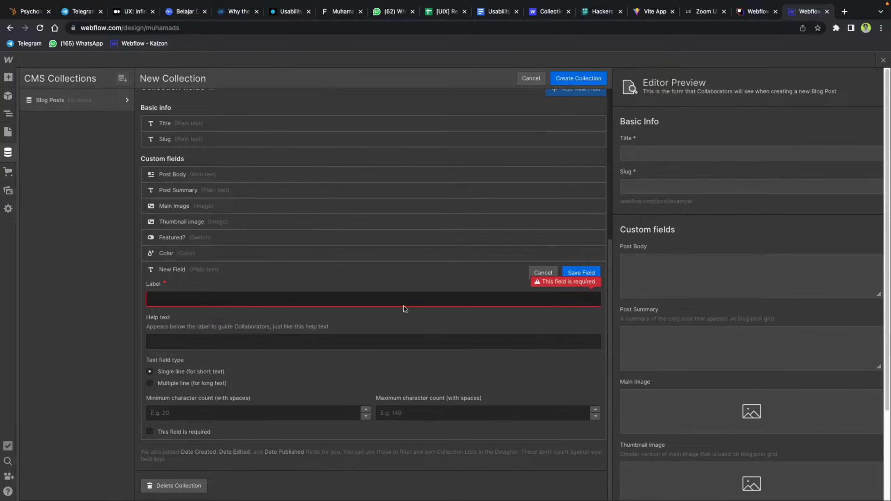
{"action": "type", "text": "Subtitl"}
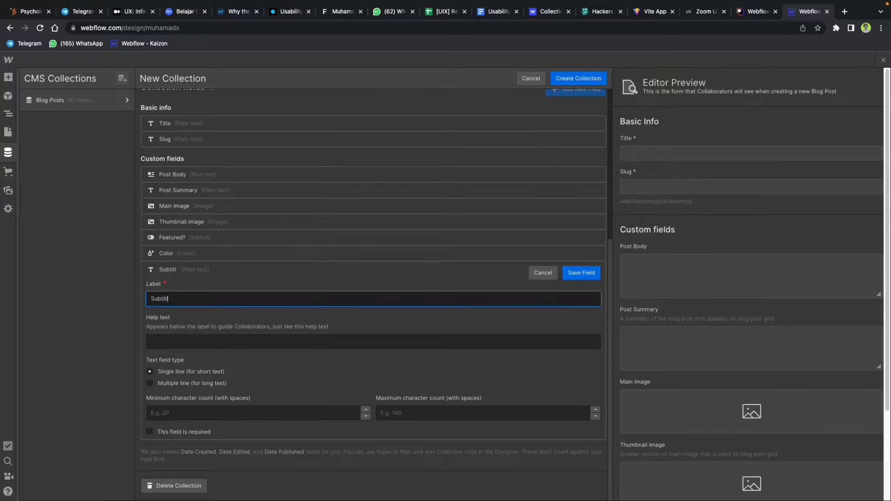
{"action": "type", "text": "e"}
{"action": "key", "text": "Return"}
{"action": "left_click", "coordinate": [144, 418]}
{"action": "left_click_drag", "start_coordinate": [144, 418], "coordinate": [148, 318]}
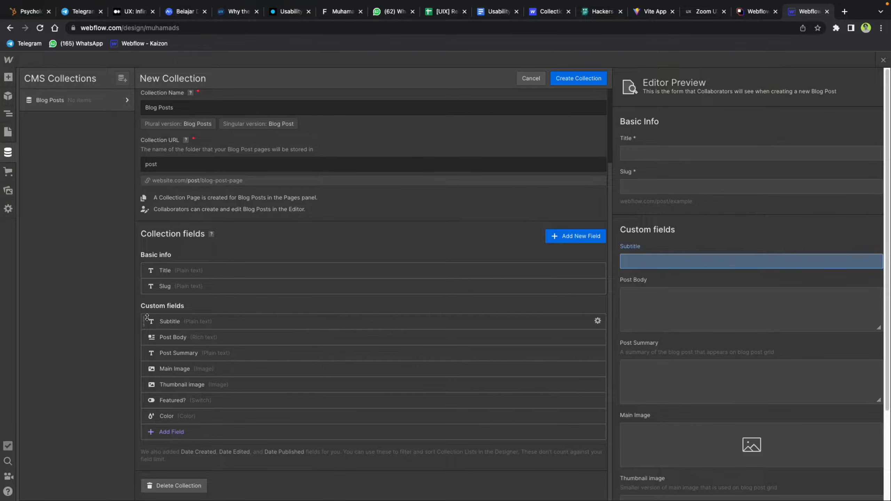
Step: Check the Blog 33 card layout in the Relume library, and rename the Webflow collection's Post Body field as Description
{"action": "left_click", "coordinate": [751, 12]}
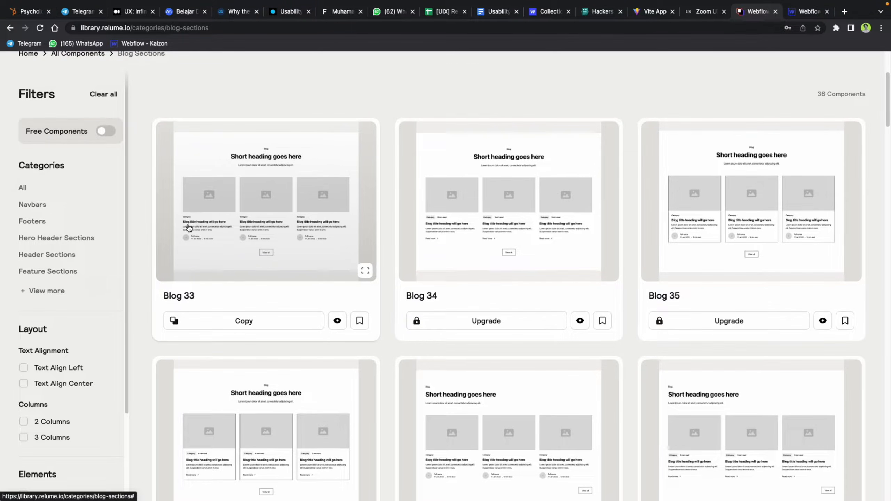
{"action": "left_click", "coordinate": [799, 11]}
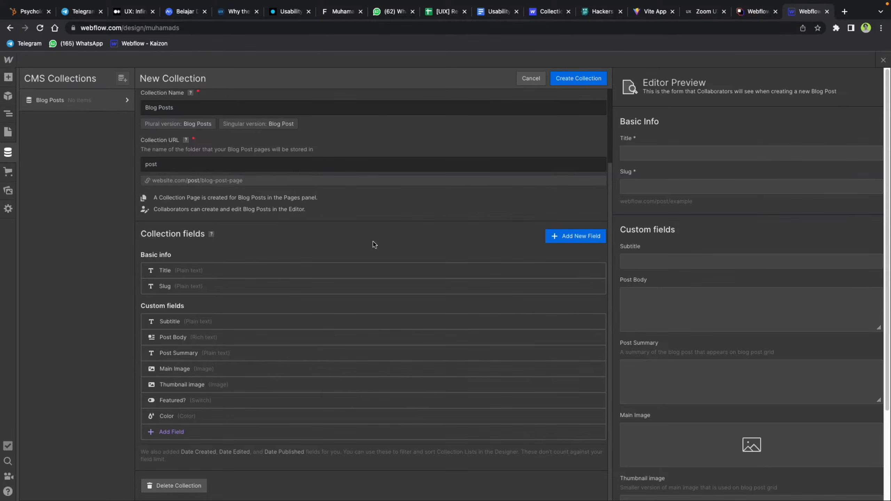
{"action": "left_click", "coordinate": [169, 339]}
{"action": "left_click_drag", "start_coordinate": [186, 245], "coordinate": [148, 245]}
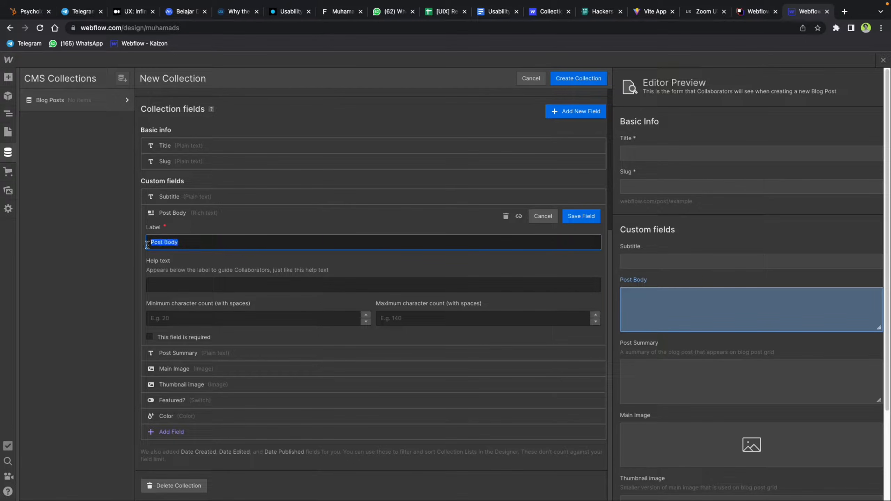
{"action": "type", "text": "De"}
{"action": "left_click", "coordinate": [578, 216]}
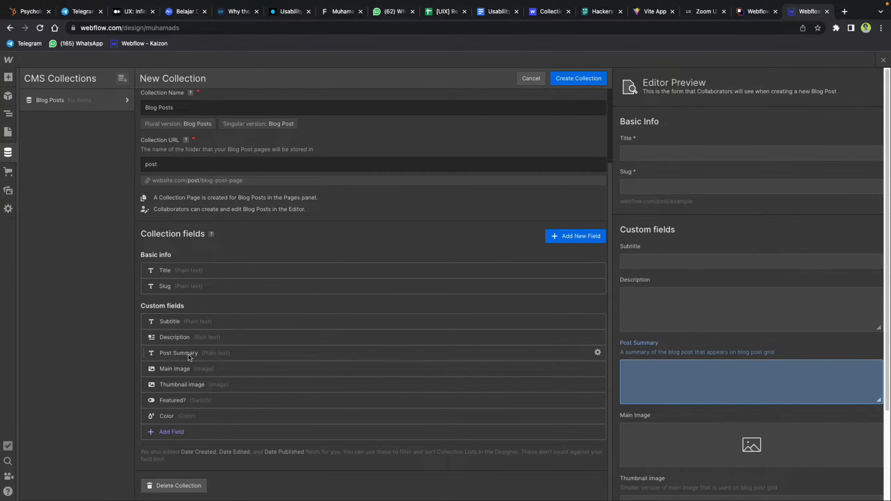
Step: Compare Relume's Blog 33 card with the collection's custom fields and the remaining fields in the editor preview
{"action": "left_click", "coordinate": [749, 12]}
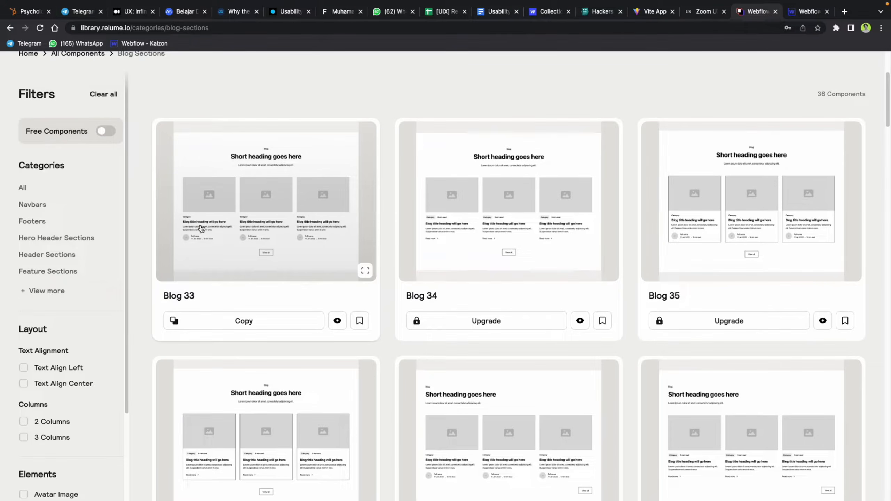
{"action": "left_click", "coordinate": [809, 11]}
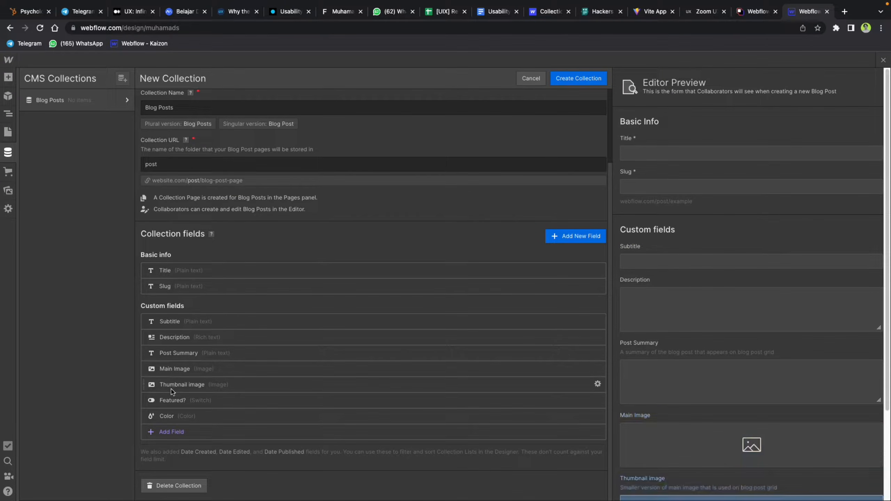
{"action": "scroll", "coordinate": [764, 376], "scroll_direction": "down", "scroll_amount": 3}
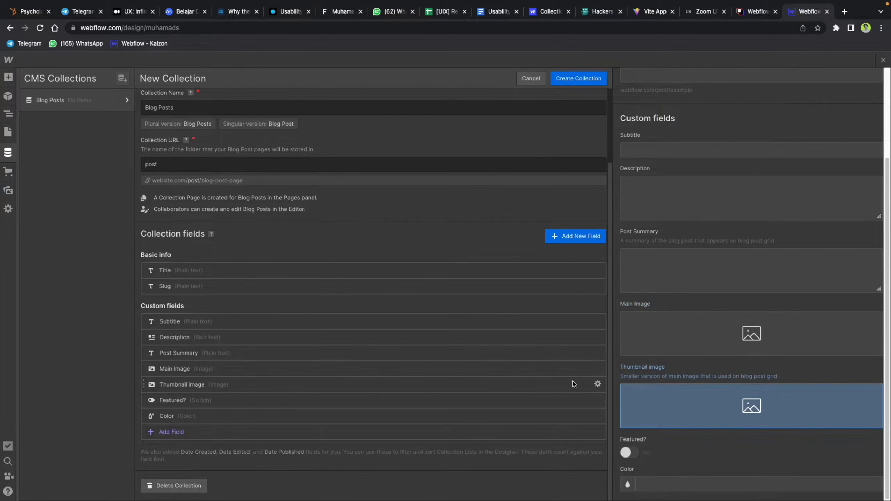
{"action": "left_click", "coordinate": [598, 368]}
{"action": "scroll", "coordinate": [226, 418], "scroll_direction": "down", "scroll_amount": 2}
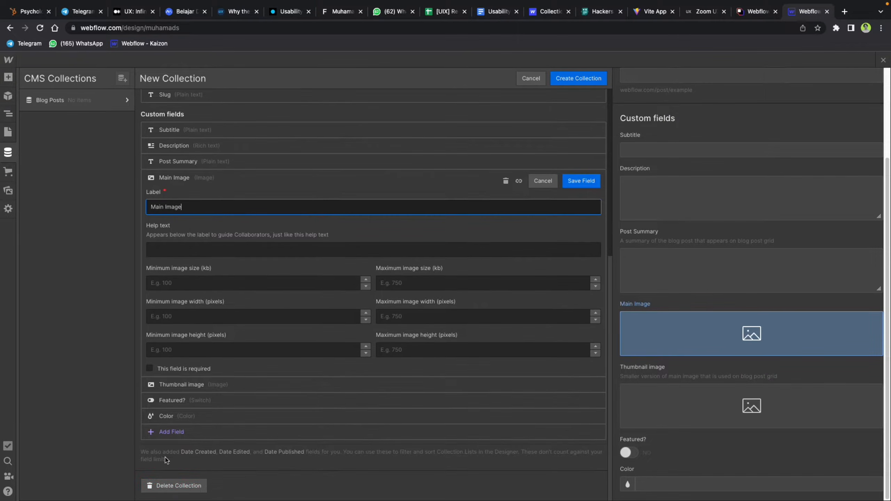
{"action": "left_click", "coordinate": [173, 486]}
{"action": "left_click", "coordinate": [531, 305]}
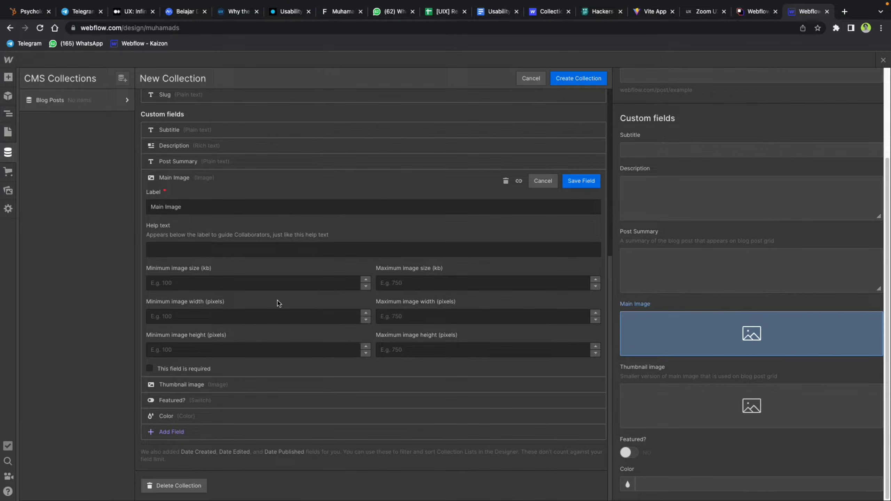
{"action": "scroll", "coordinate": [256, 244], "scroll_direction": "up", "scroll_amount": 2}
{"action": "left_click", "coordinate": [582, 254]}
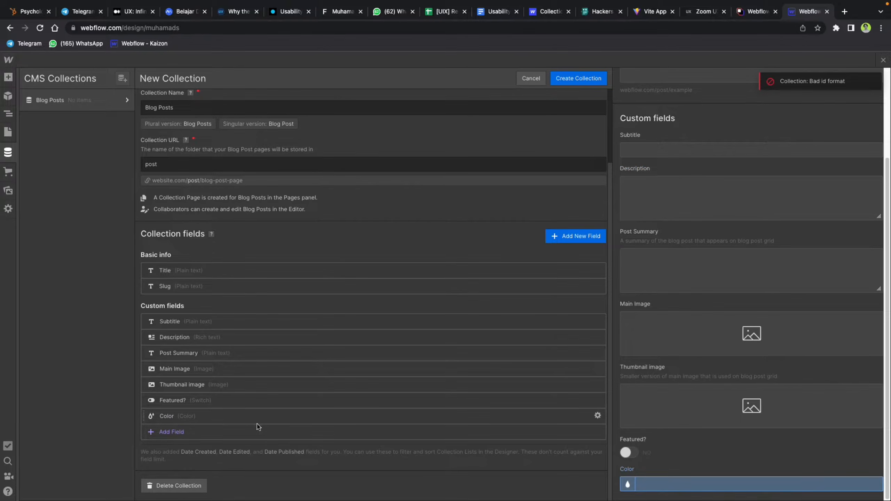
Step: Delete the Color and Featured? custom fields from the Blog Posts collection
{"action": "left_click", "coordinate": [597, 416]}
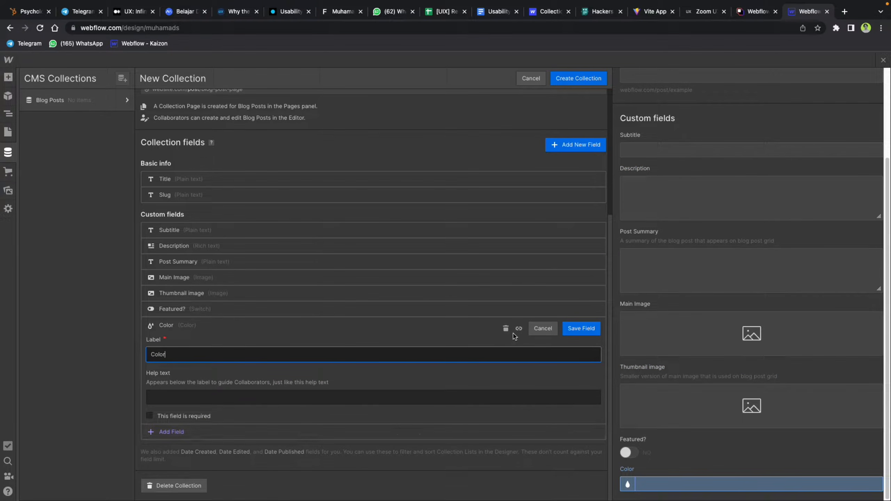
{"action": "left_click", "coordinate": [506, 328]}
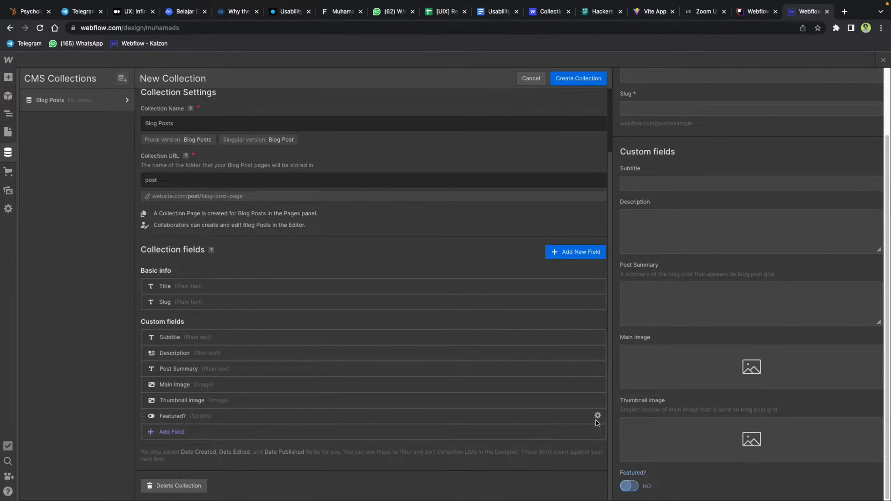
{"action": "left_click", "coordinate": [597, 416]}
{"action": "left_click", "coordinate": [508, 347]}
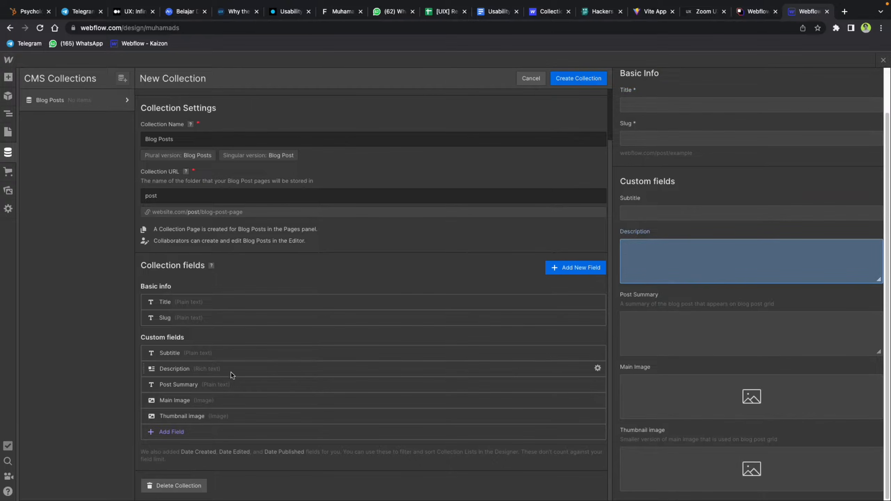
Step: Create the Blog Posts collection and fill it with 10 sample items
{"action": "scroll", "coordinate": [572, 190], "scroll_direction": "up", "scroll_amount": 2}
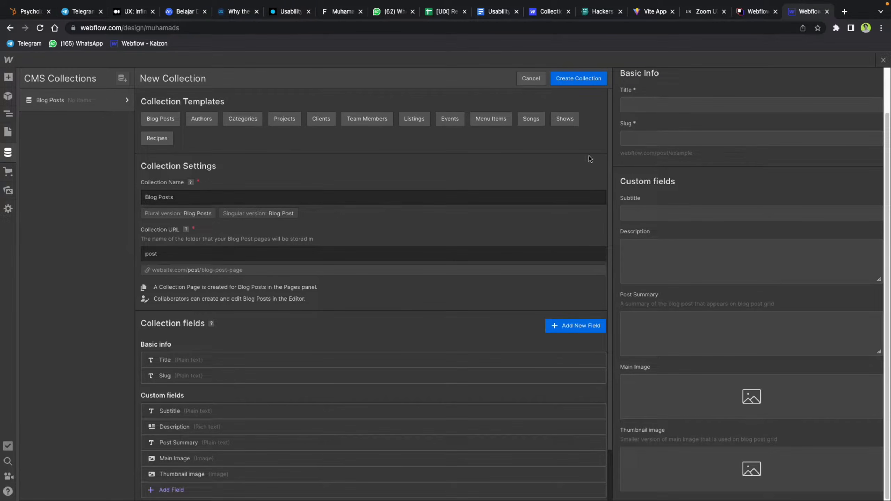
{"action": "left_click", "coordinate": [575, 79]}
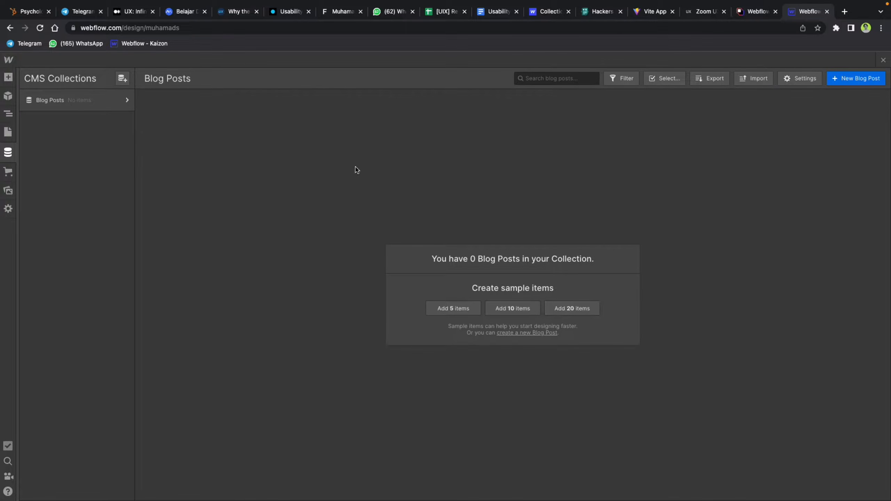
{"action": "left_click", "coordinate": [504, 312]}
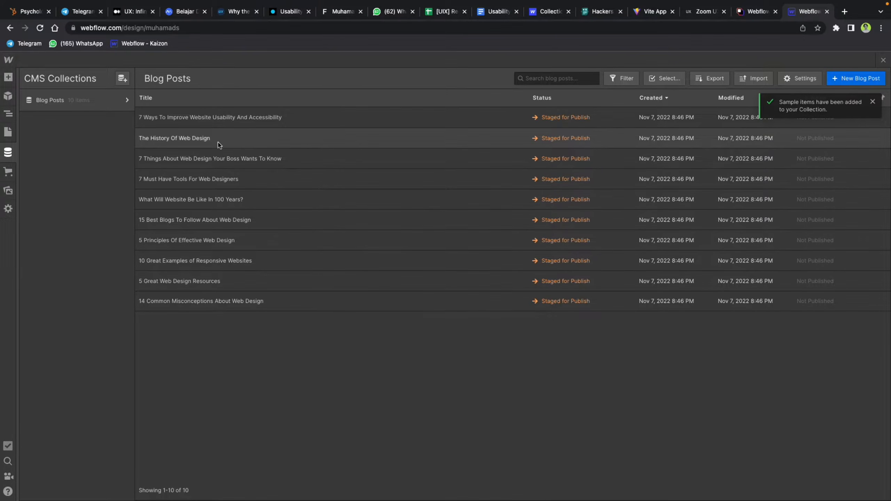
Step: Review all the fields of the sample post "7 Ways To Improve Website Usability And Accessibility", and save the item
{"action": "left_click", "coordinate": [203, 119]}
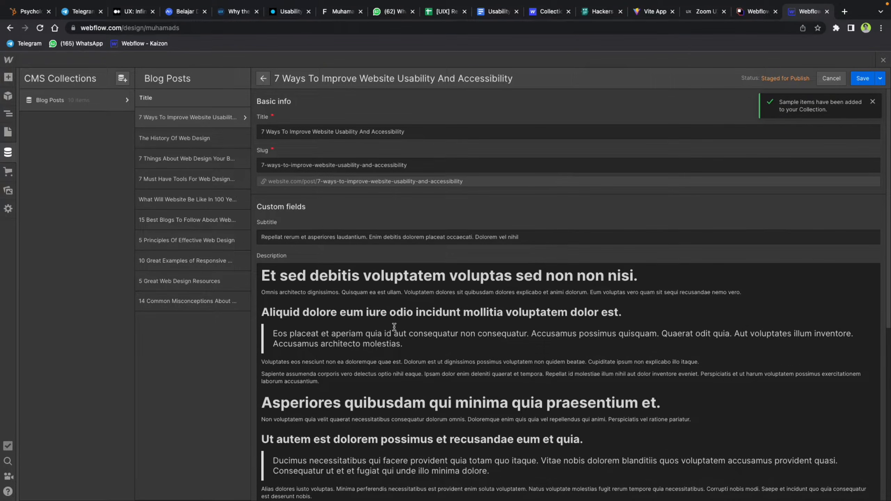
{"action": "scroll", "coordinate": [394, 327], "scroll_direction": "down", "scroll_amount": 7}
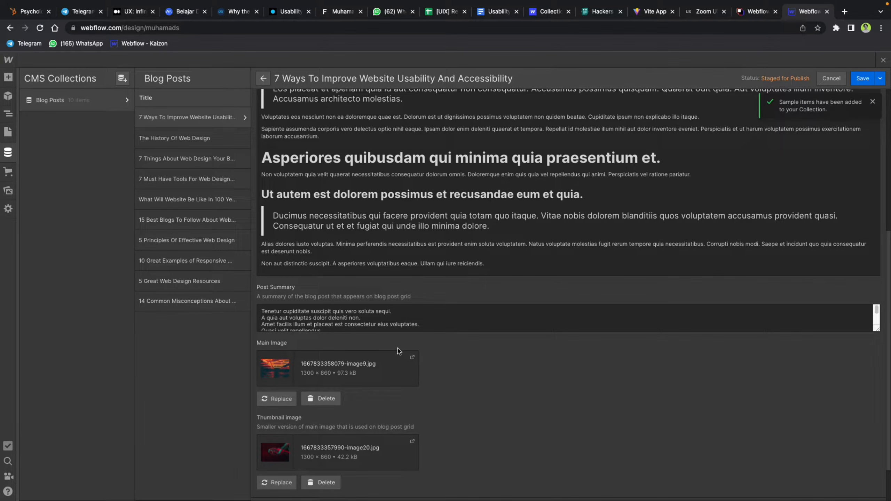
{"action": "scroll", "coordinate": [399, 351], "scroll_direction": "down", "scroll_amount": 2}
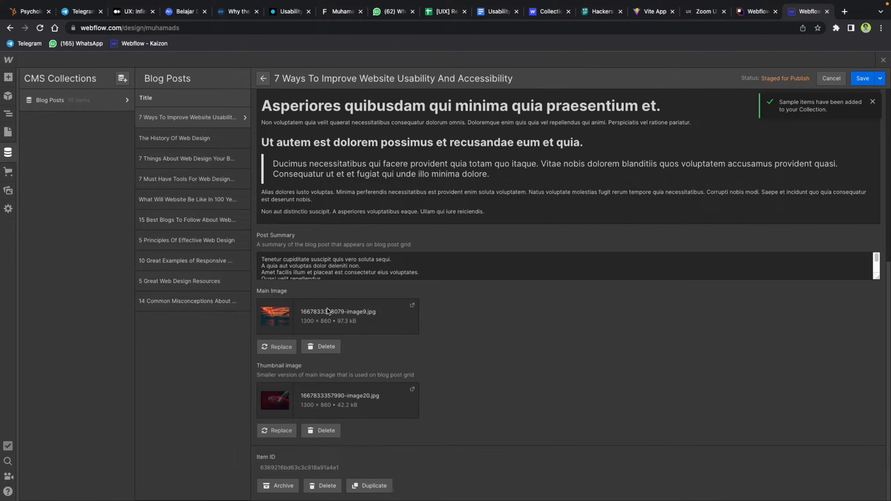
{"action": "scroll", "coordinate": [403, 222], "scroll_direction": "up", "scroll_amount": 10}
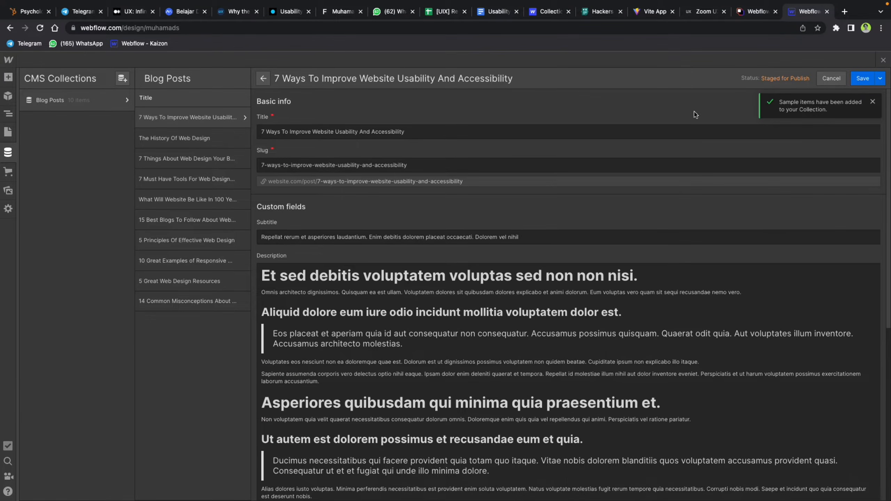
{"action": "left_click", "coordinate": [863, 78]}
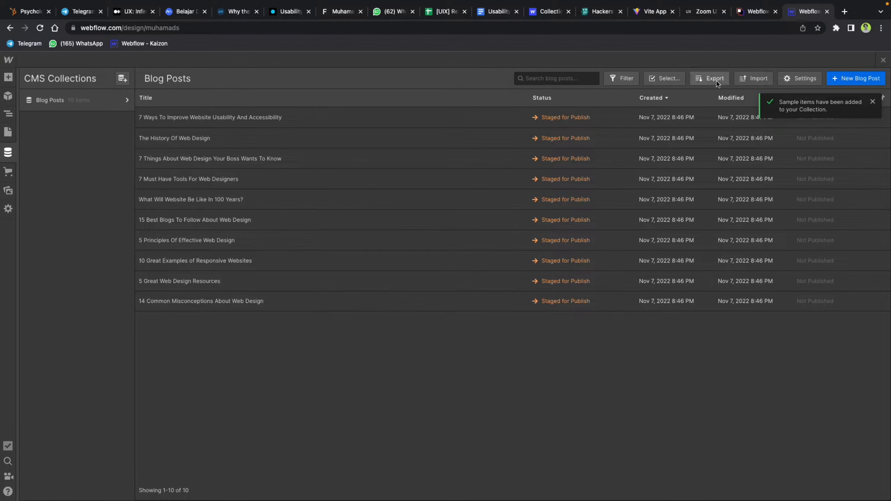
Step: Export the Blog Posts collection as a CSV file, and look at the CSV import dialog without uploading anything
{"action": "left_click", "coordinate": [717, 81]}
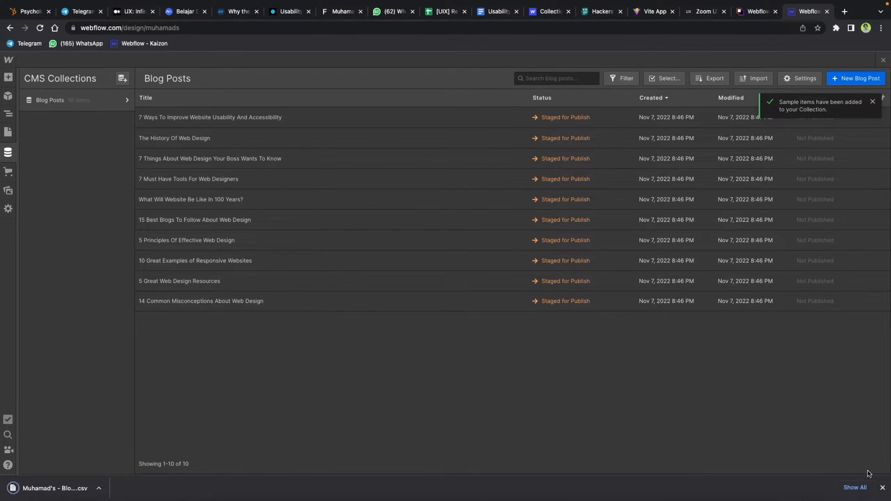
{"action": "left_click", "coordinate": [751, 79]}
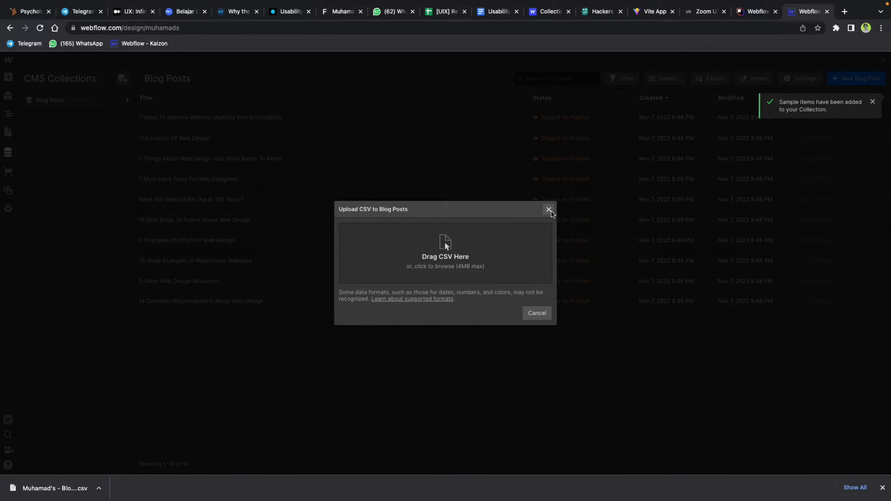
{"action": "left_click", "coordinate": [548, 210]}
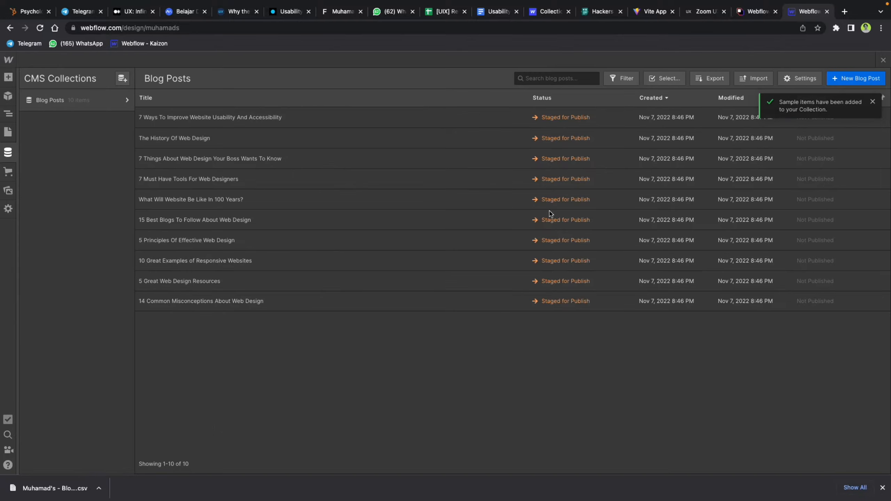
{"action": "left_click", "coordinate": [883, 488]}
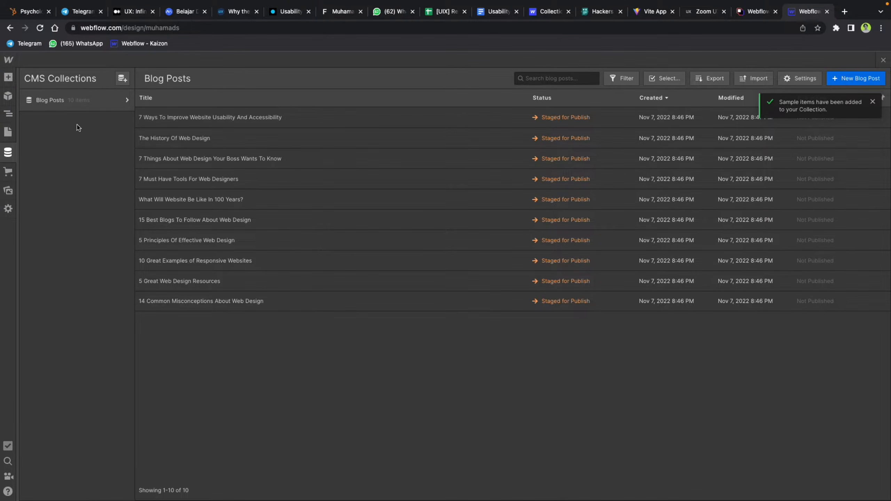
Step: Add a Collection List to the Home page's blog section, directly below the centered heading text
{"action": "left_click", "coordinate": [11, 136]}
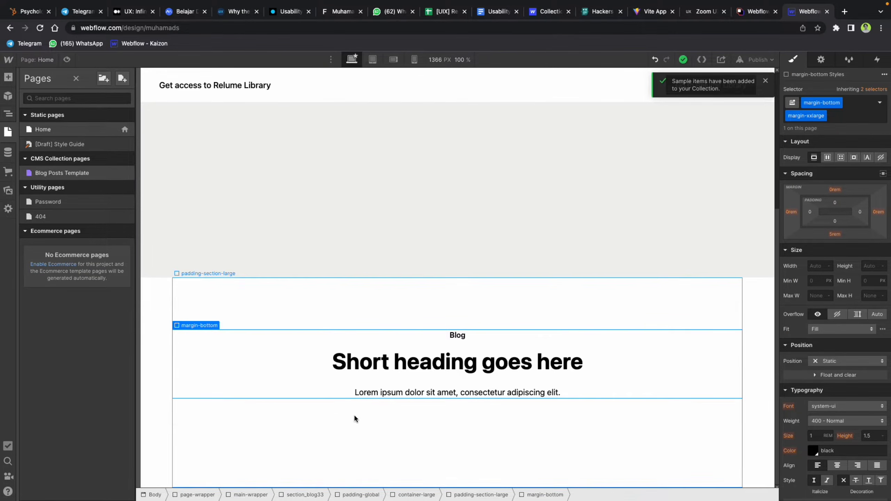
{"action": "left_click", "coordinate": [8, 77]}
{"action": "scroll", "coordinate": [54, 442], "scroll_direction": "down", "scroll_amount": 1}
{"action": "scroll", "coordinate": [55, 442], "scroll_direction": "down", "scroll_amount": 6}
{"action": "left_click", "coordinate": [34, 187]}
{"action": "left_click_drag", "start_coordinate": [33, 187], "coordinate": [195, 386]}
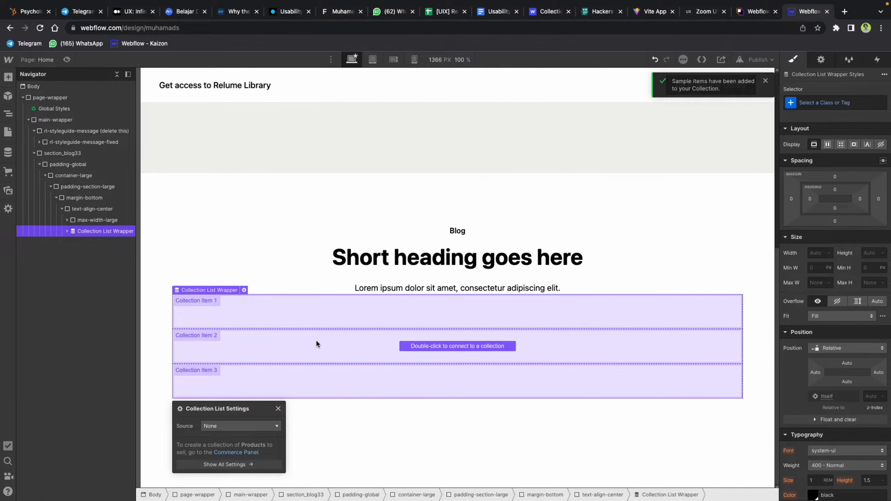
Step: Preview the Home page briefly, and connect the new Collection List to the Blog Posts collection as its source
{"action": "left_click", "coordinate": [67, 59]}
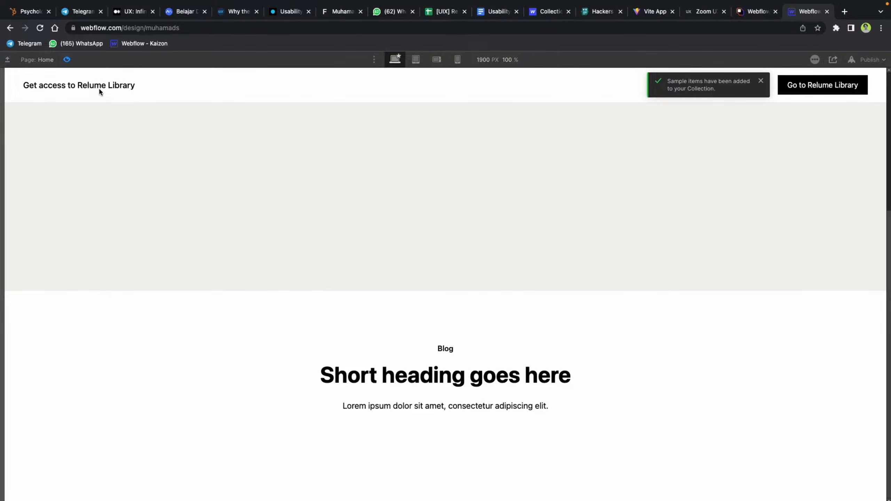
{"action": "left_click", "coordinate": [66, 60]}
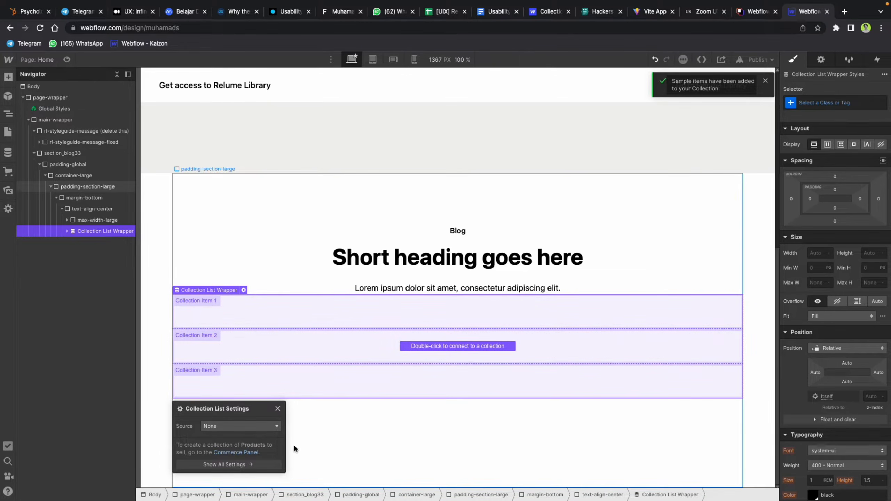
{"action": "left_click", "coordinate": [448, 345]}
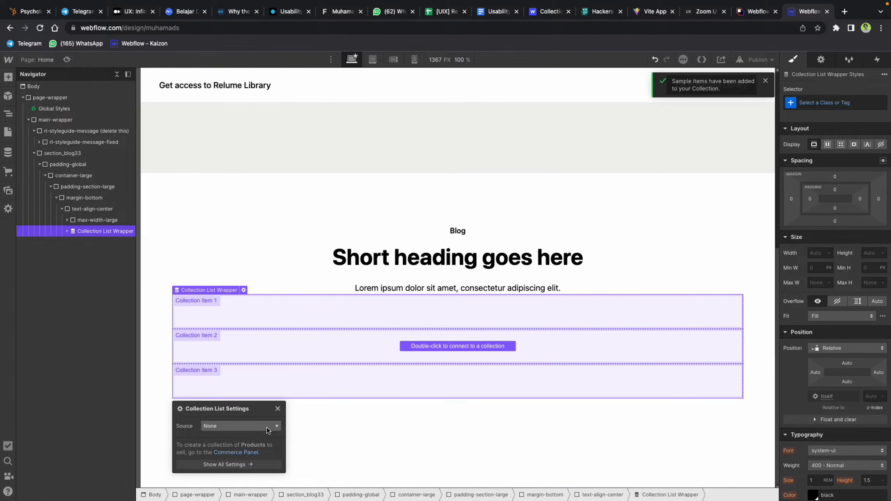
{"action": "left_click", "coordinate": [265, 426]}
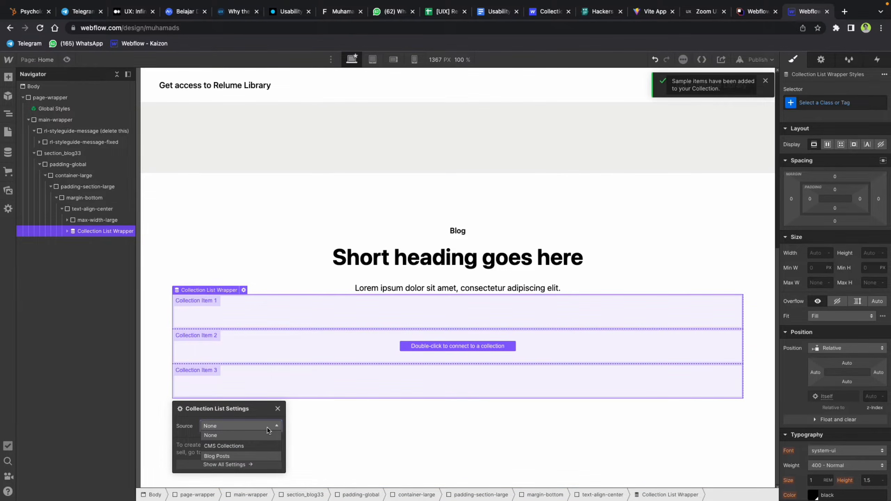
{"action": "left_click", "coordinate": [220, 456]}
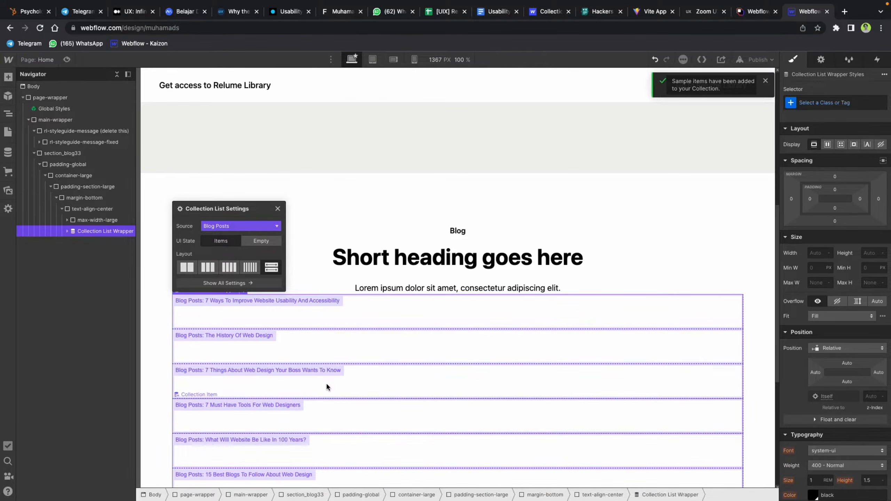
Step: Set the Collection List's layout to two columns, and expand its wrapper in the page's element structure
{"action": "scroll", "coordinate": [392, 342], "scroll_direction": "down", "scroll_amount": 1}
{"action": "scroll", "coordinate": [391, 344], "scroll_direction": "down", "scroll_amount": 1}
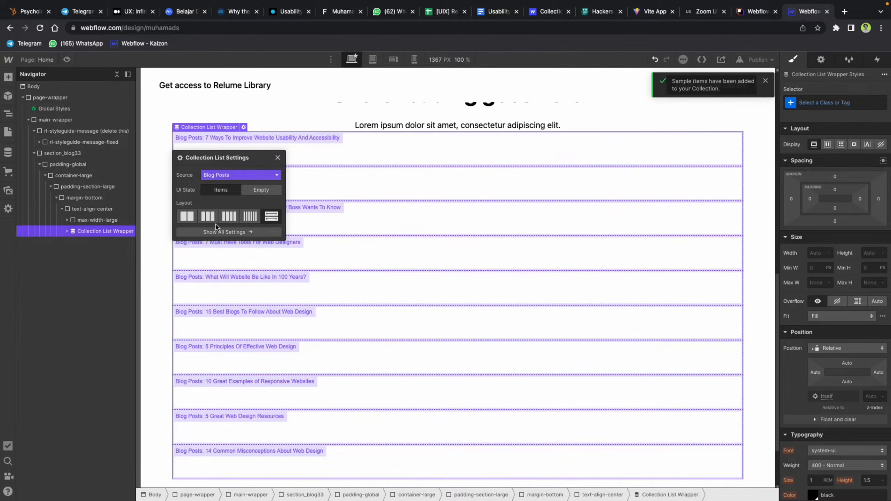
{"action": "left_click", "coordinate": [208, 216]}
{"action": "left_click", "coordinate": [187, 233]}
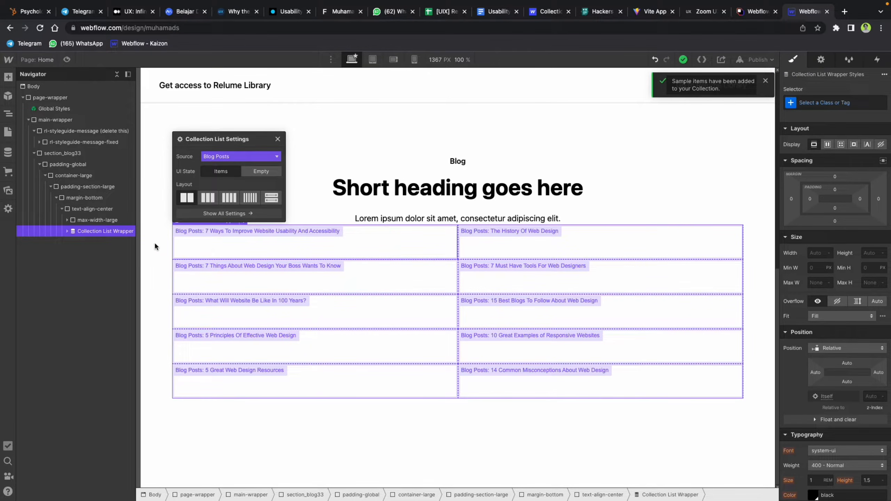
{"action": "left_click", "coordinate": [68, 233]}
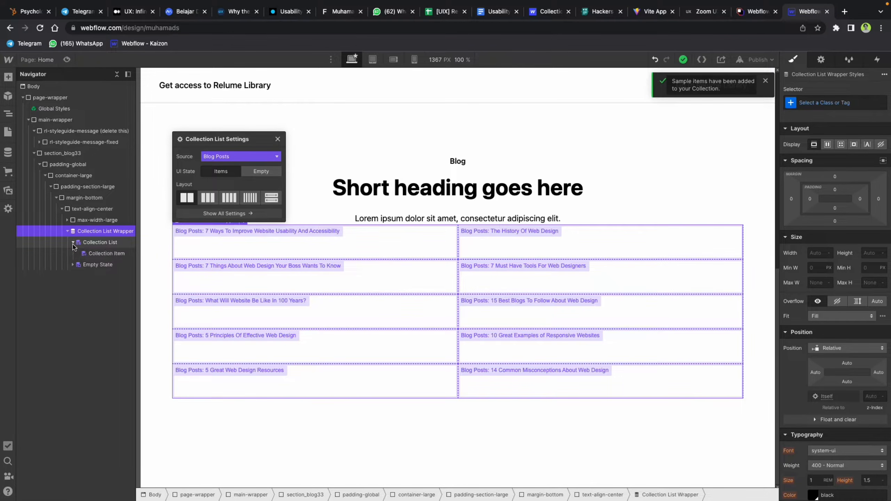
Step: Add an Image element inside the Collection Item of the blog section's Collection List
{"action": "left_click", "coordinate": [87, 254]}
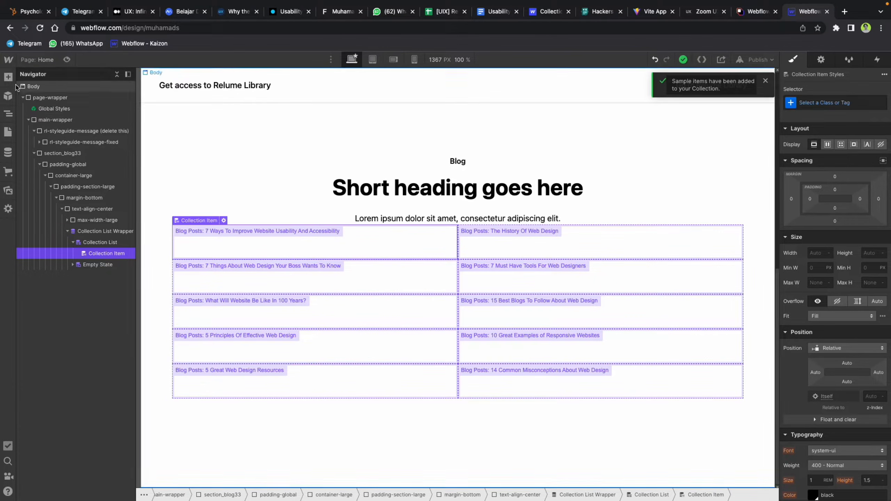
{"action": "left_click", "coordinate": [8, 76]}
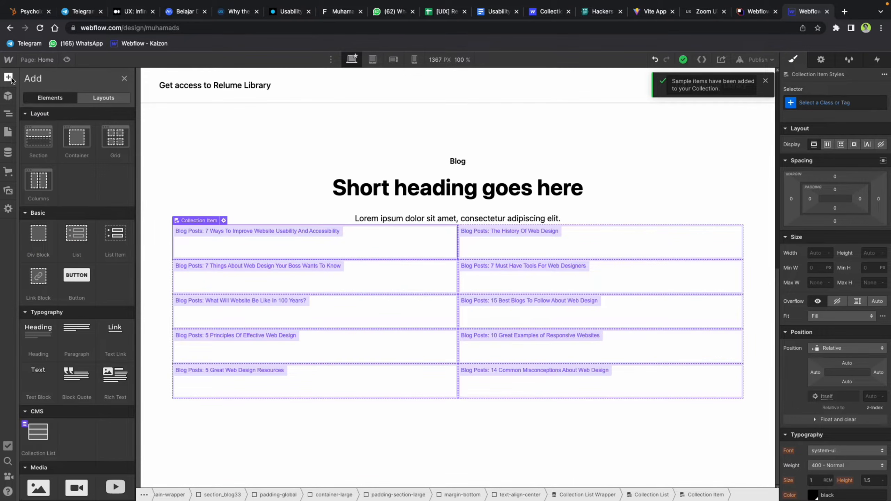
{"action": "scroll", "coordinate": [22, 268], "scroll_direction": "down", "scroll_amount": 7}
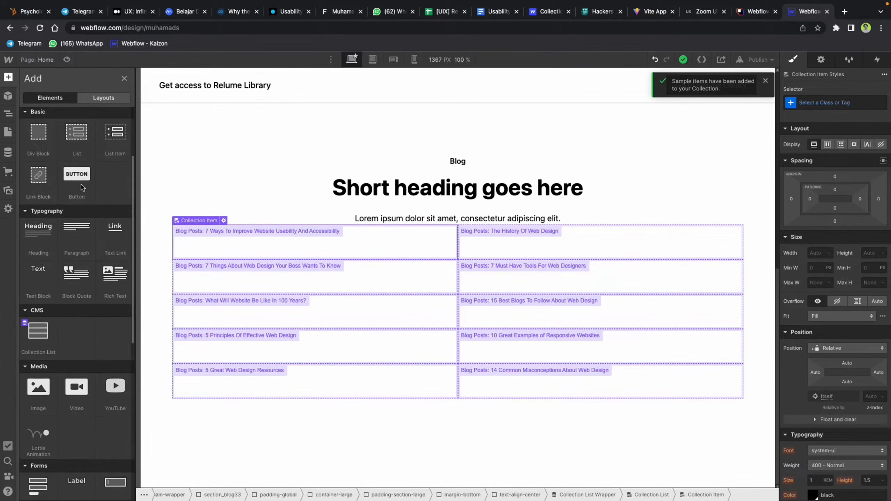
{"action": "left_click", "coordinate": [22, 267]}
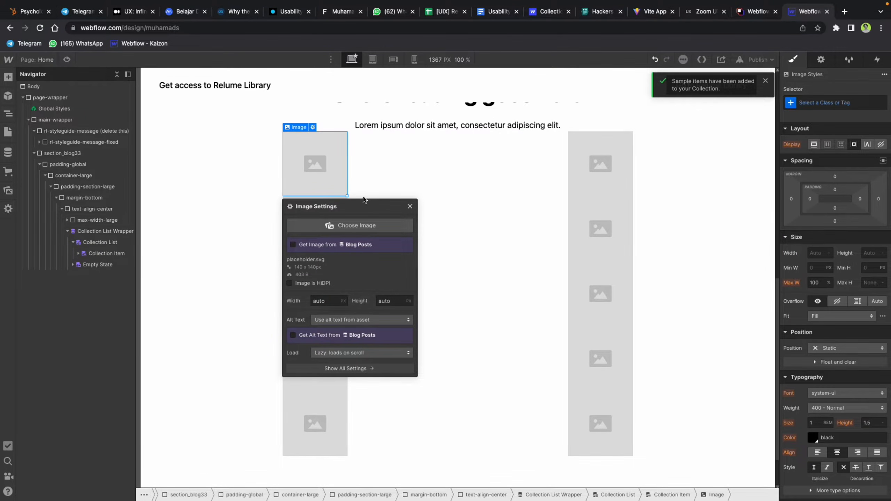
Step: Bind the Collection Item's image to the Thumbnail image field of the Blog Posts collection
{"action": "left_click_drag", "start_coordinate": [373, 205], "coordinate": [451, 146]}
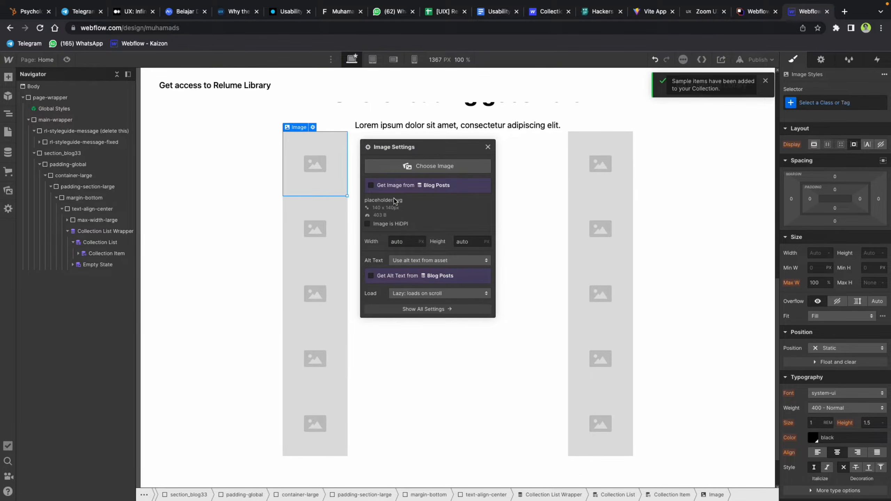
{"action": "left_click", "coordinate": [371, 186]}
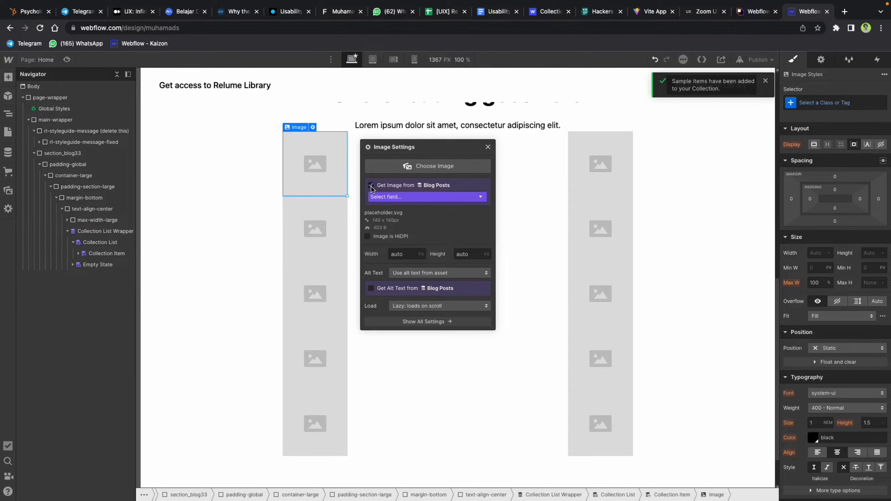
{"action": "left_click", "coordinate": [407, 200]}
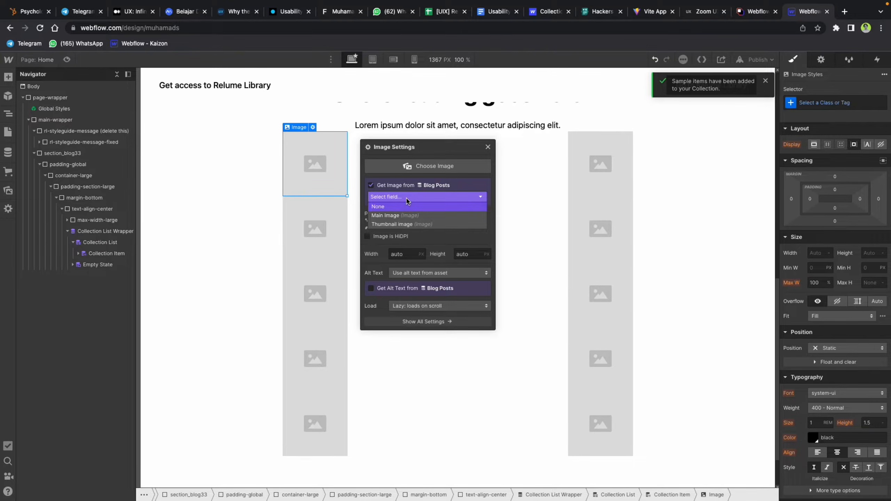
{"action": "left_click", "coordinate": [392, 224]}
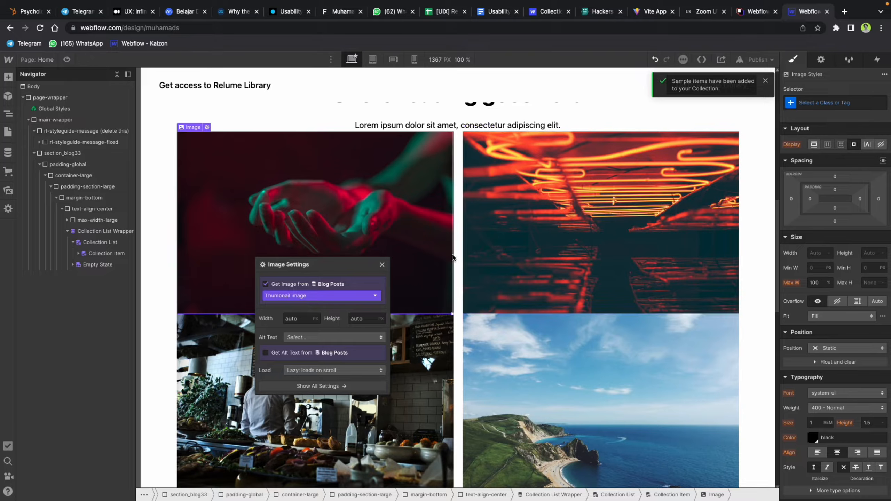
{"action": "scroll", "coordinate": [453, 253], "scroll_direction": "down", "scroll_amount": 2}
{"action": "scroll", "coordinate": [456, 225], "scroll_direction": "up", "scroll_amount": 2}
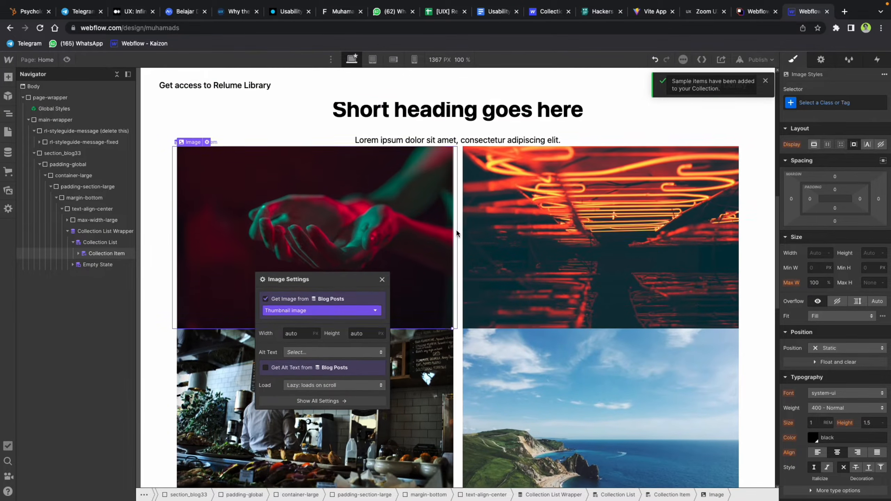
{"action": "scroll", "coordinate": [455, 232], "scroll_direction": "down", "scroll_amount": 5}
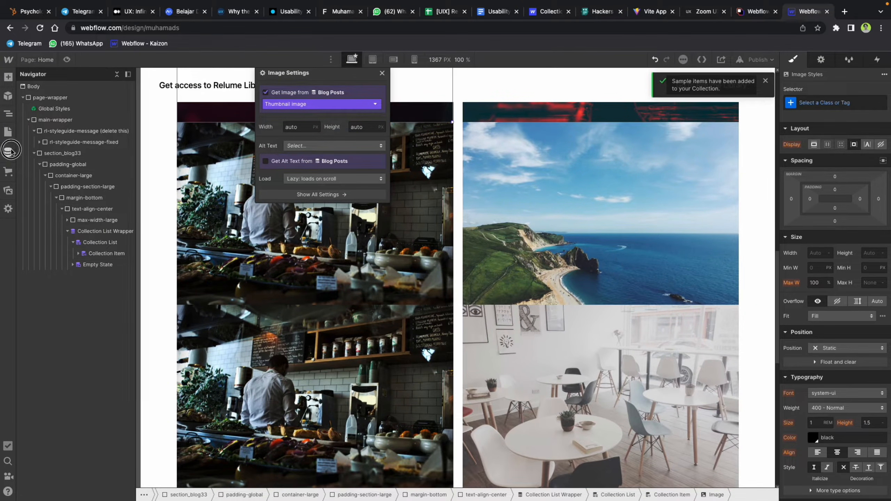
Step: Check the thumbnail images of the first and third Blog Posts items in the CMS, and return to the Home page's element structure
{"action": "left_click", "coordinate": [8, 152]}
{"action": "left_click", "coordinate": [52, 106]}
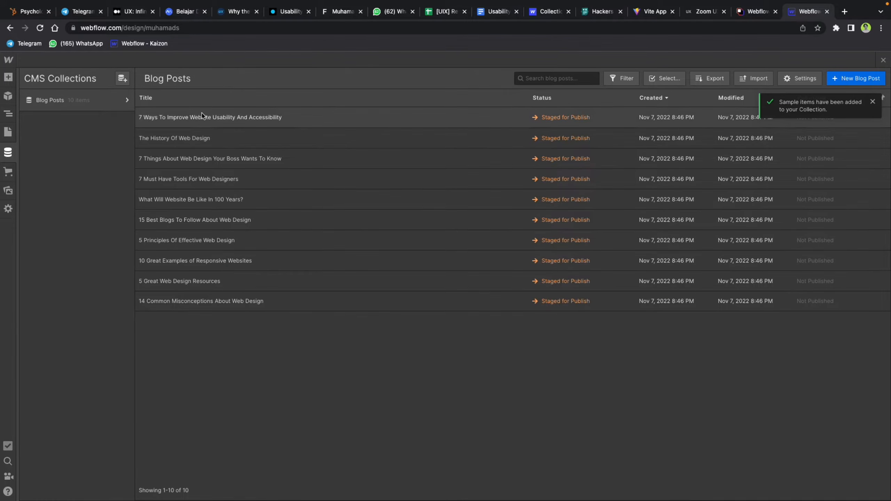
{"action": "left_click", "coordinate": [199, 121]}
{"action": "scroll", "coordinate": [359, 362], "scroll_direction": "down", "scroll_amount": 7}
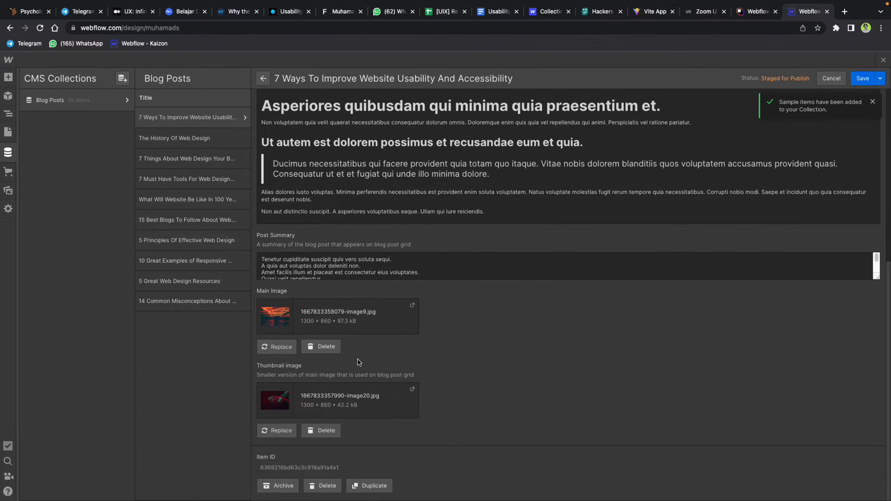
{"action": "left_click_drag", "start_coordinate": [260, 366], "coordinate": [302, 366]}
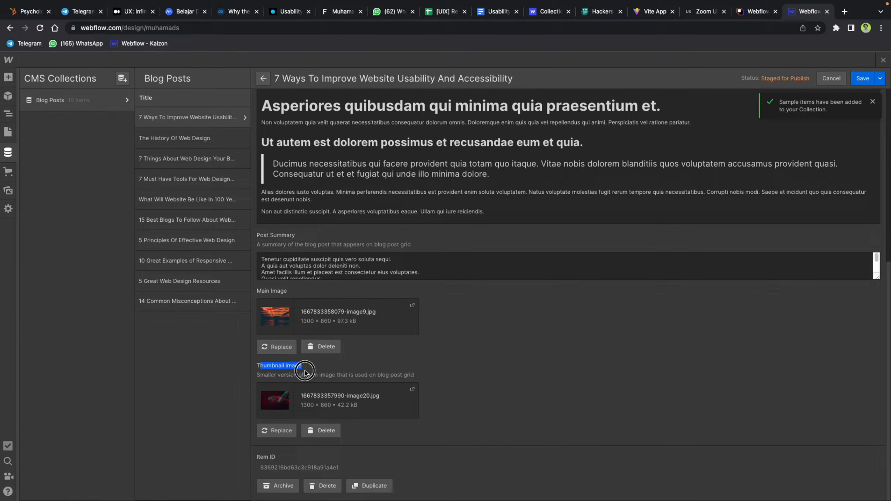
{"action": "left_click", "coordinate": [184, 159]}
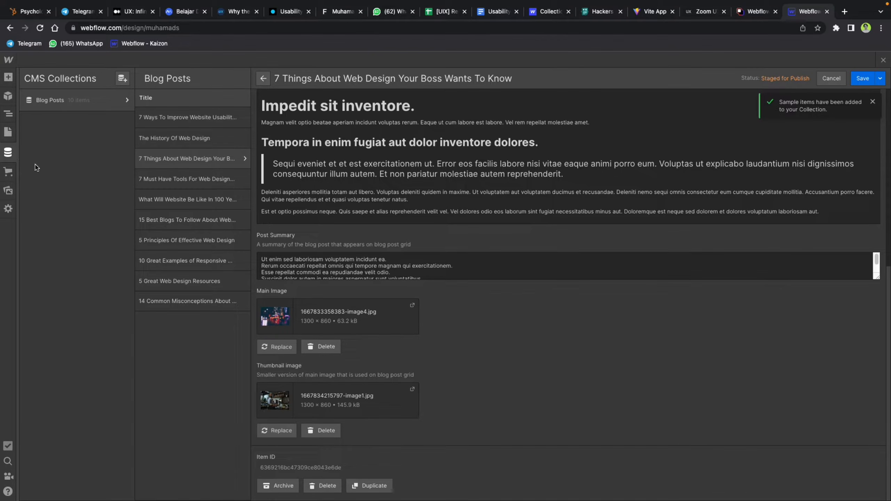
{"action": "left_click", "coordinate": [8, 132]}
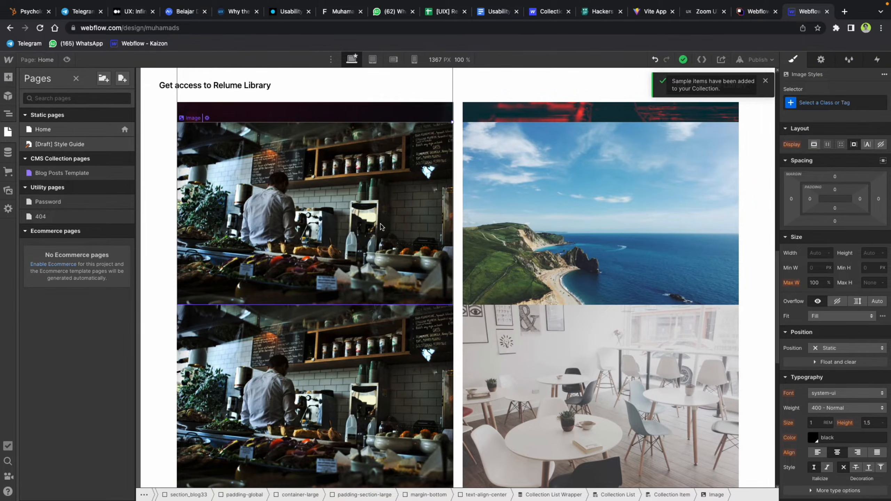
{"action": "scroll", "coordinate": [382, 227], "scroll_direction": "up", "scroll_amount": 5}
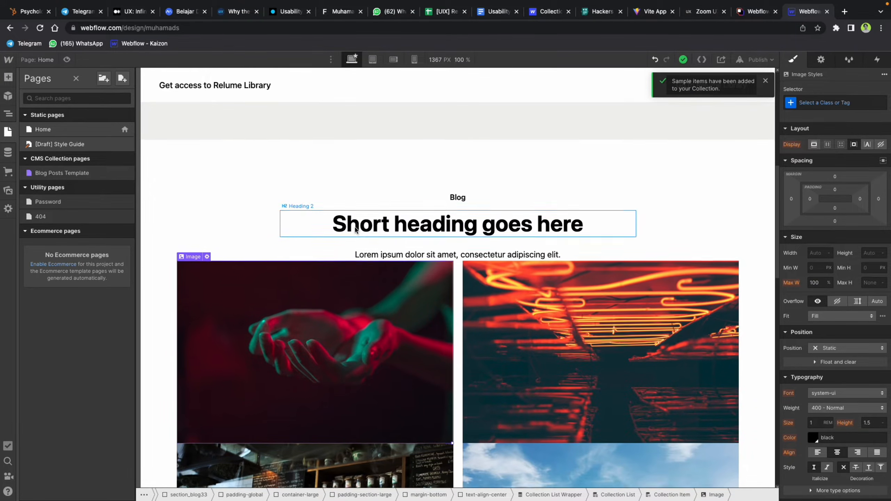
{"action": "scroll", "coordinate": [355, 231], "scroll_direction": "down", "scroll_amount": 3}
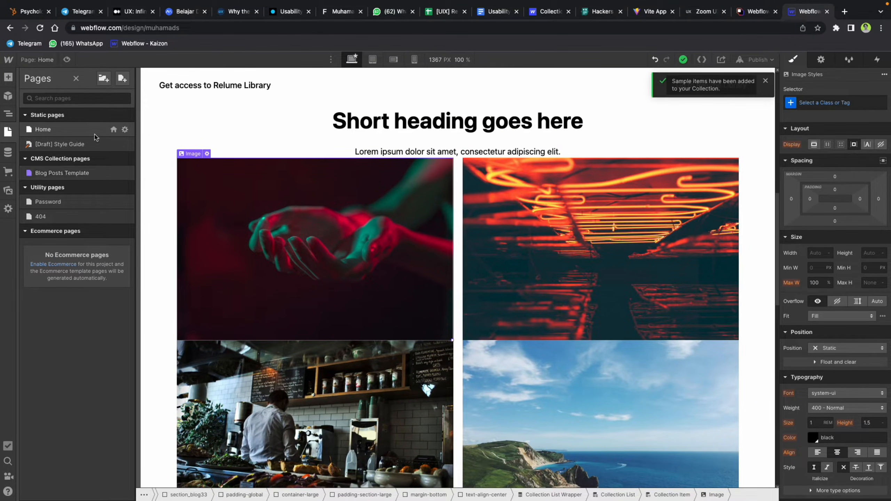
{"action": "left_click", "coordinate": [10, 132]}
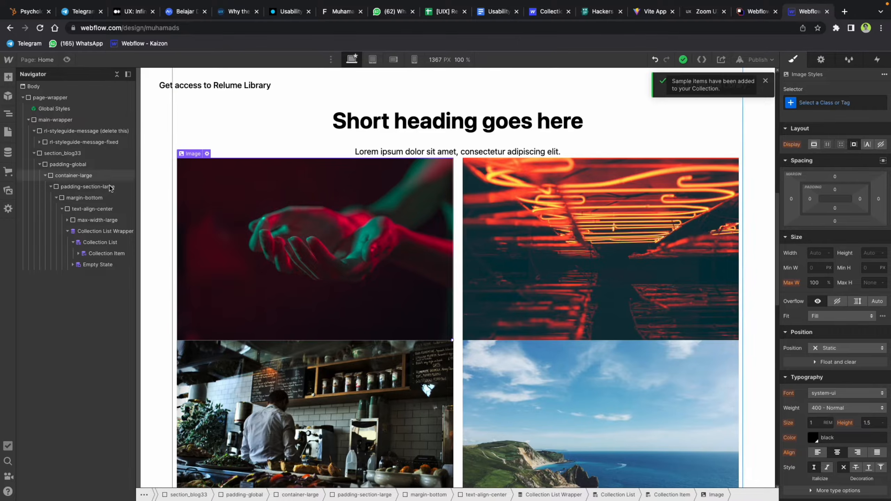
Step: Set the Collection List Wrapper's layout to three columns
{"action": "left_click", "coordinate": [99, 228]}
{"action": "scroll", "coordinate": [316, 232], "scroll_direction": "down", "scroll_amount": 5}
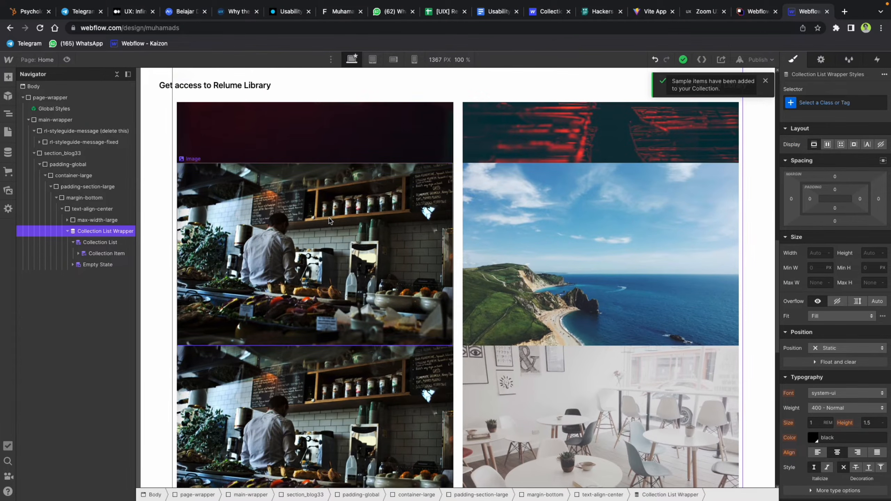
{"action": "scroll", "coordinate": [246, 189], "scroll_direction": "up", "scroll_amount": 5}
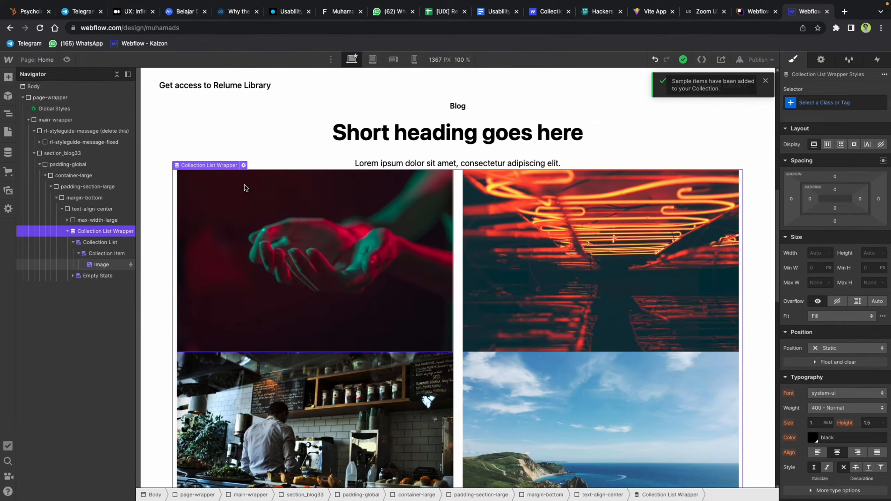
{"action": "left_click", "coordinate": [244, 166]}
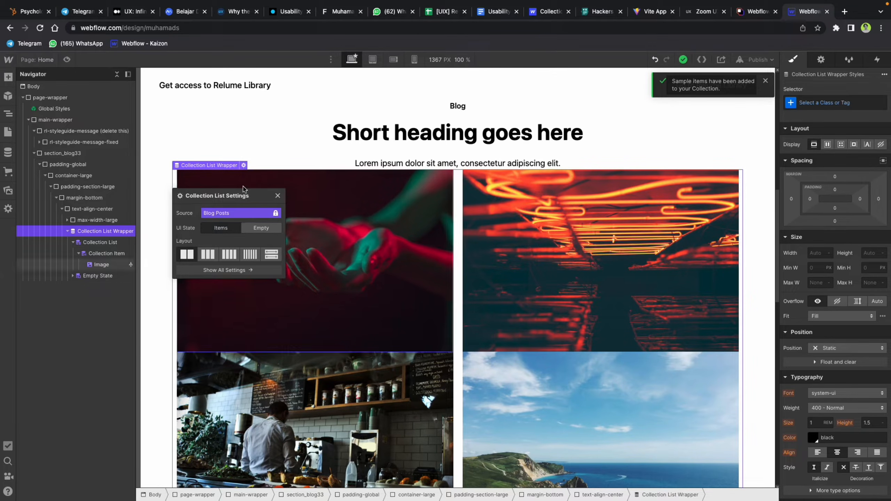
{"action": "left_click", "coordinate": [208, 254]}
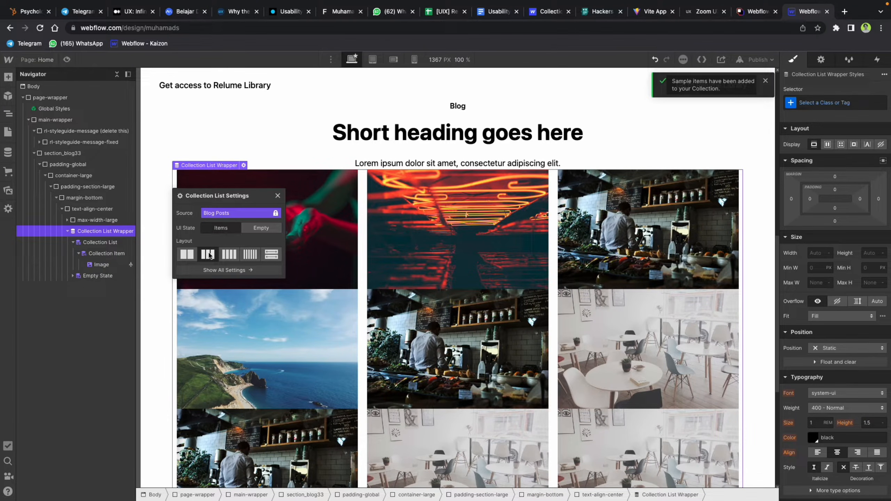
{"action": "scroll", "coordinate": [712, 228], "scroll_direction": "down", "scroll_amount": 5}
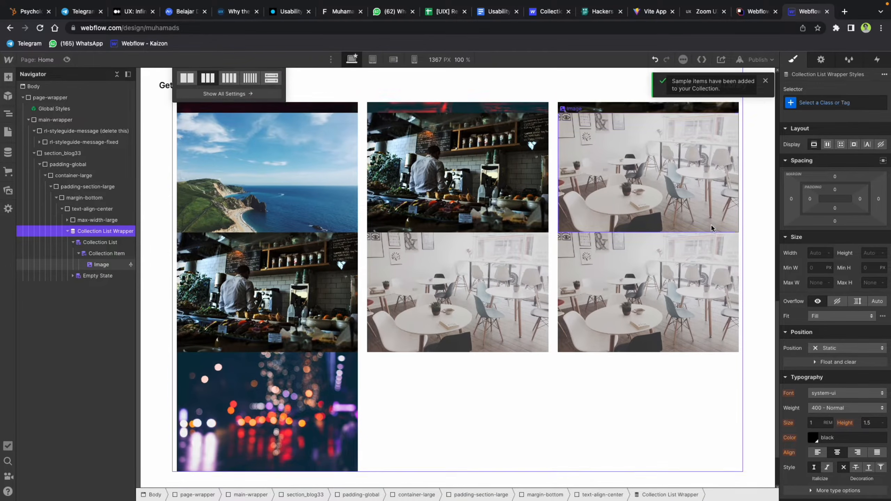
{"action": "scroll", "coordinate": [711, 228], "scroll_direction": "up", "scroll_amount": 5}
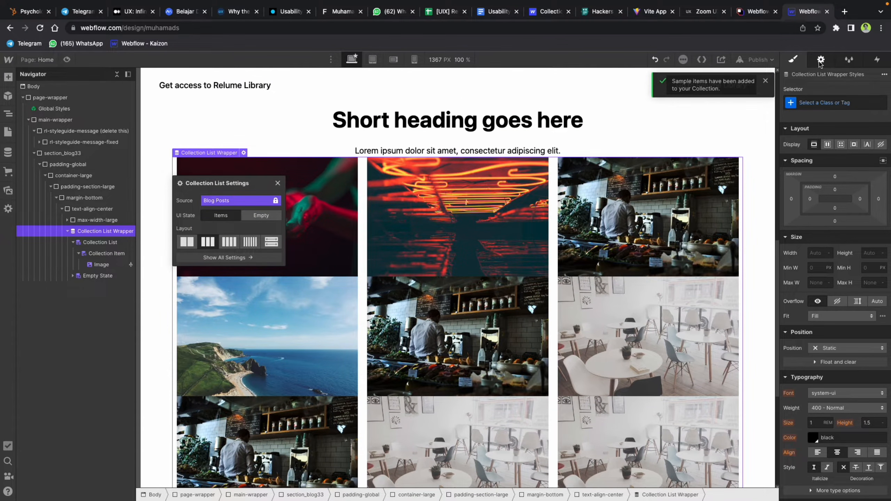
Step: Enable pagination for the Collection List in its full settings, with 3 items per page
{"action": "left_click", "coordinate": [819, 60]}
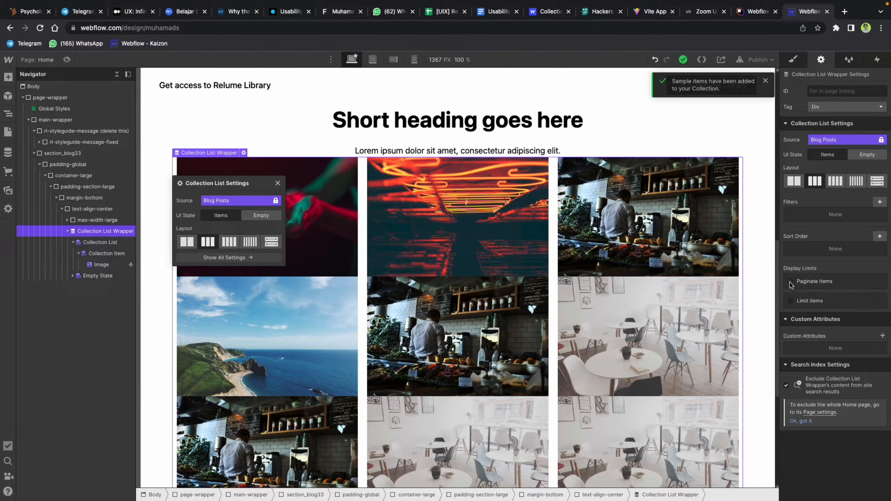
{"action": "left_click", "coordinate": [791, 281]}
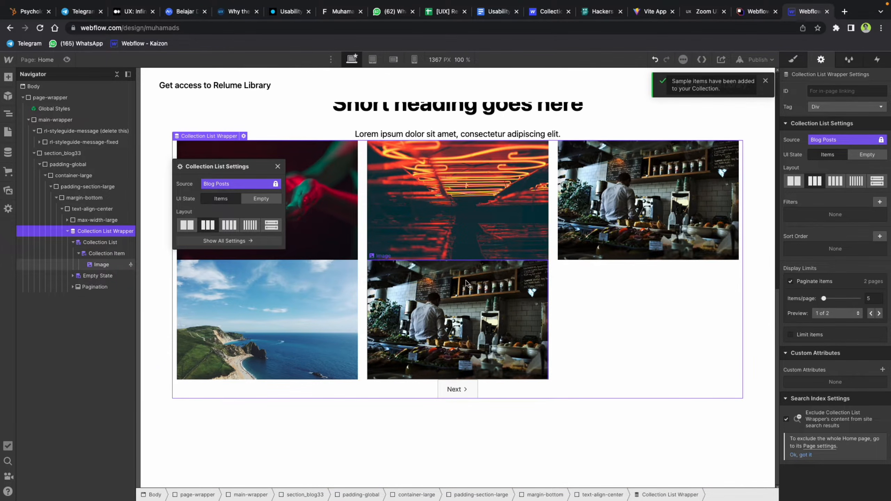
{"action": "left_click", "coordinate": [872, 299]}
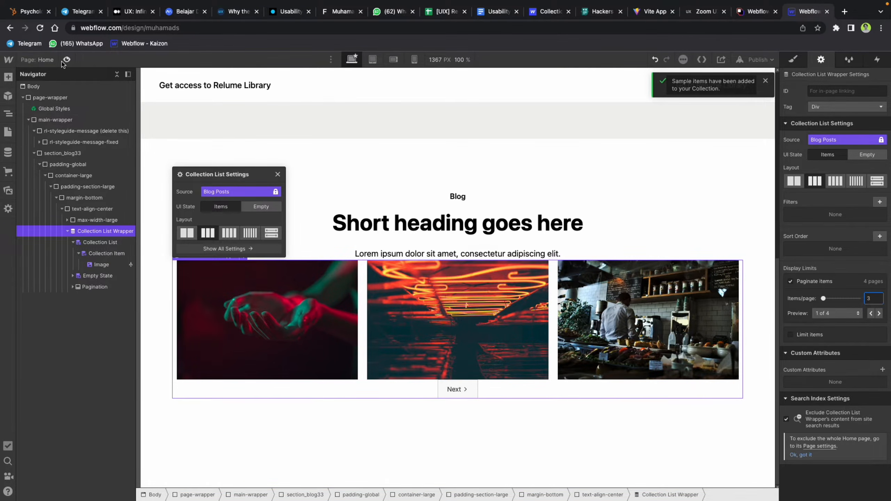
Step: Preview the Home page and move forward and back through the Collection List's pages to test the pagination
{"action": "left_click", "coordinate": [67, 59]}
{"action": "left_click", "coordinate": [440, 413]}
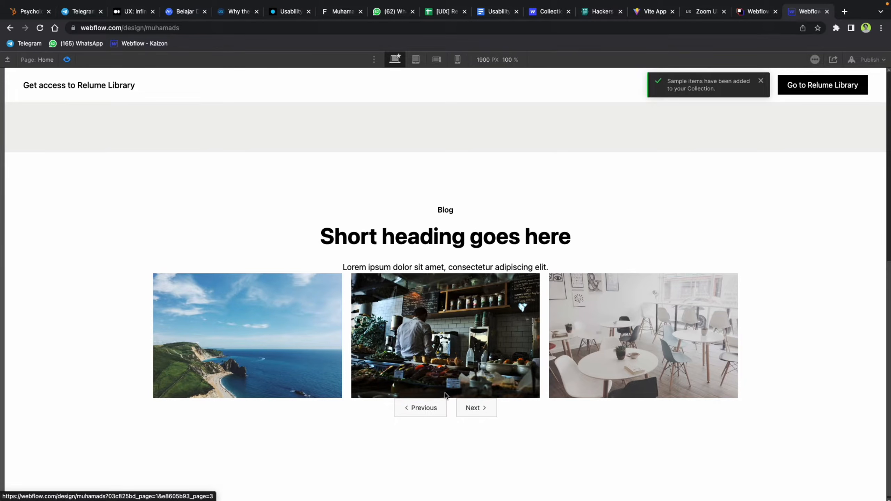
{"action": "left_click", "coordinate": [472, 409]}
{"action": "left_click", "coordinate": [424, 408]}
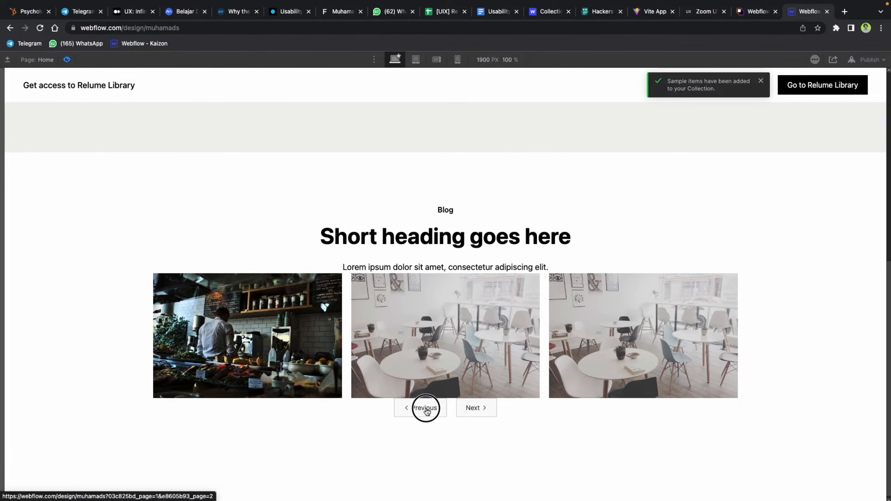
{"action": "left_click", "coordinate": [436, 409]}
{"action": "left_click", "coordinate": [463, 414]}
{"action": "left_click", "coordinate": [467, 411]}
{"action": "left_click", "coordinate": [433, 409]}
{"action": "left_click", "coordinate": [436, 410]}
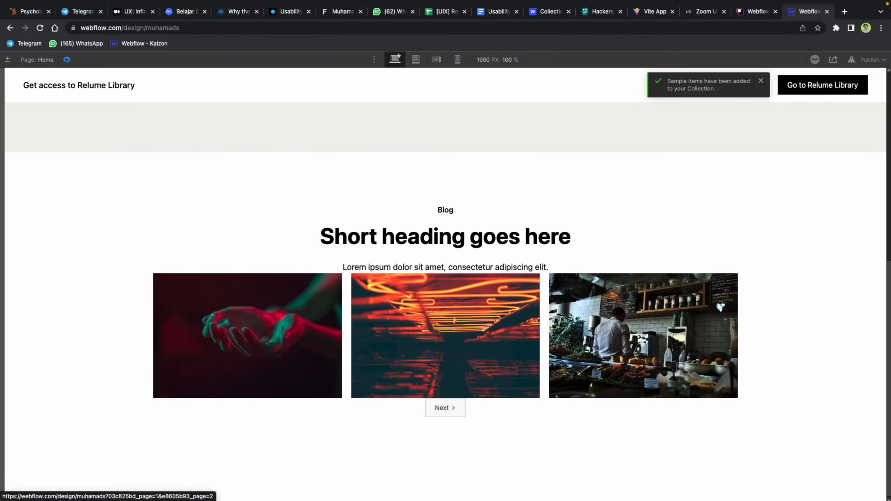
{"action": "left_click", "coordinate": [66, 60]}
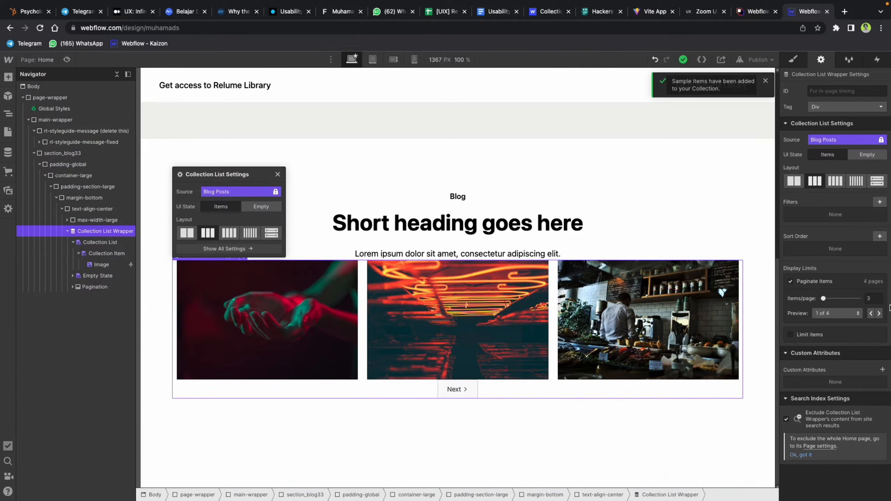
Step: Turn off the Collection List's pagination and limit the list to showing 3 items instead
{"action": "left_click", "coordinate": [791, 282]}
{"action": "scroll", "coordinate": [677, 315], "scroll_direction": "down", "scroll_amount": 3}
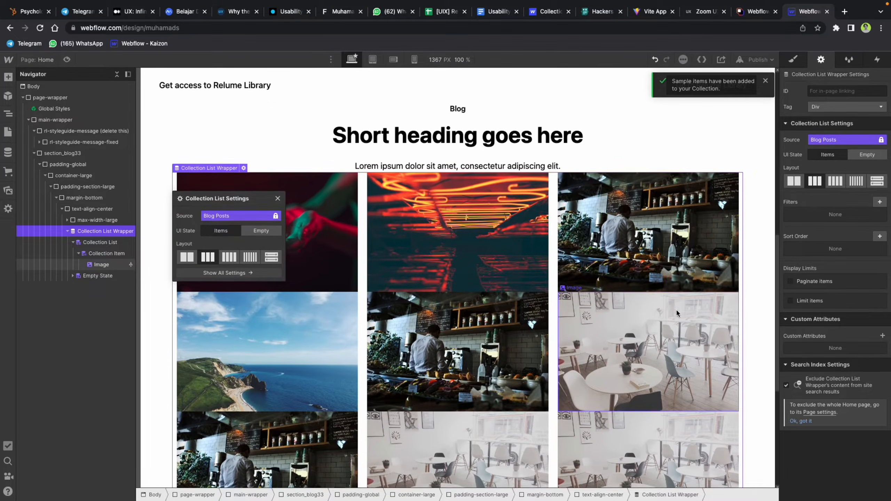
{"action": "scroll", "coordinate": [677, 312], "scroll_direction": "down", "scroll_amount": 2}
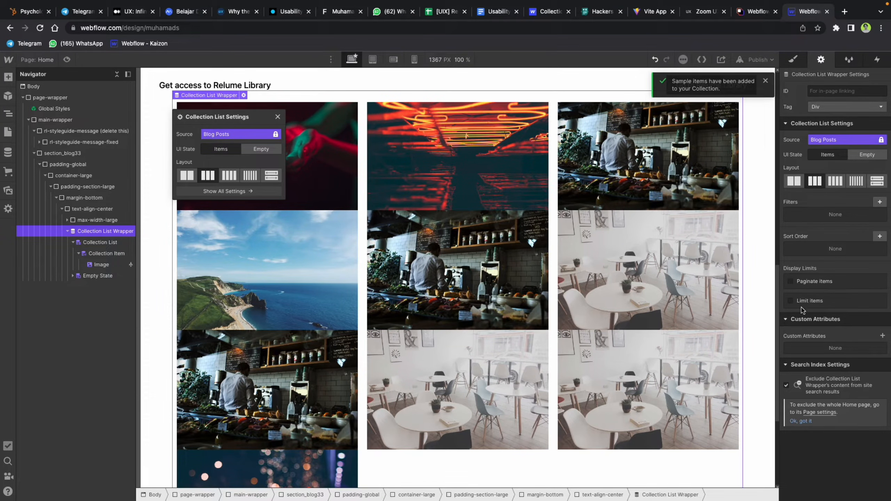
{"action": "left_click", "coordinate": [791, 303]}
{"action": "left_click", "coordinate": [818, 318]}
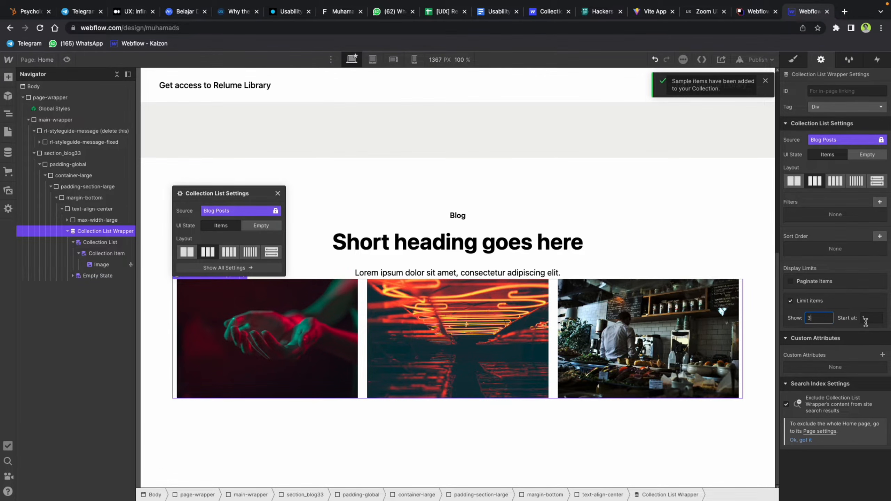
{"action": "left_click", "coordinate": [847, 291]}
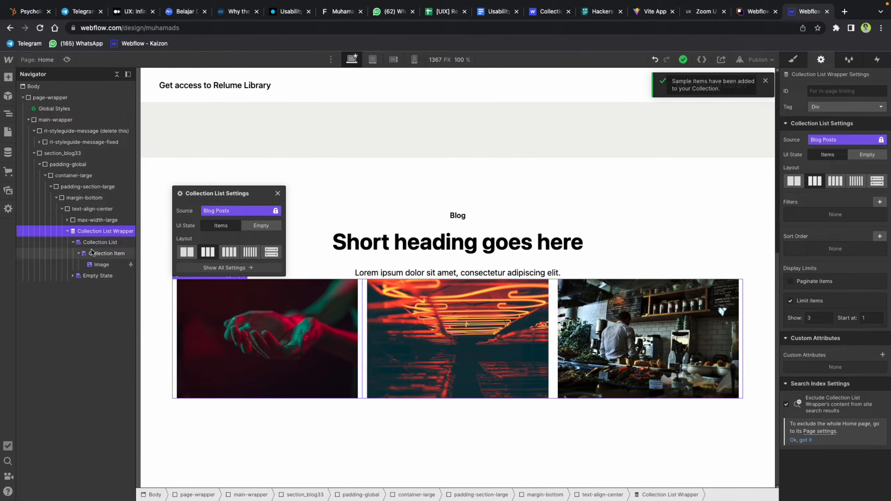
Step: Add a Div Block inside the Collection Item, below the thumbnail image
{"action": "left_click", "coordinate": [99, 265]}
{"action": "left_click", "coordinate": [98, 254]}
{"action": "left_click", "coordinate": [96, 266]}
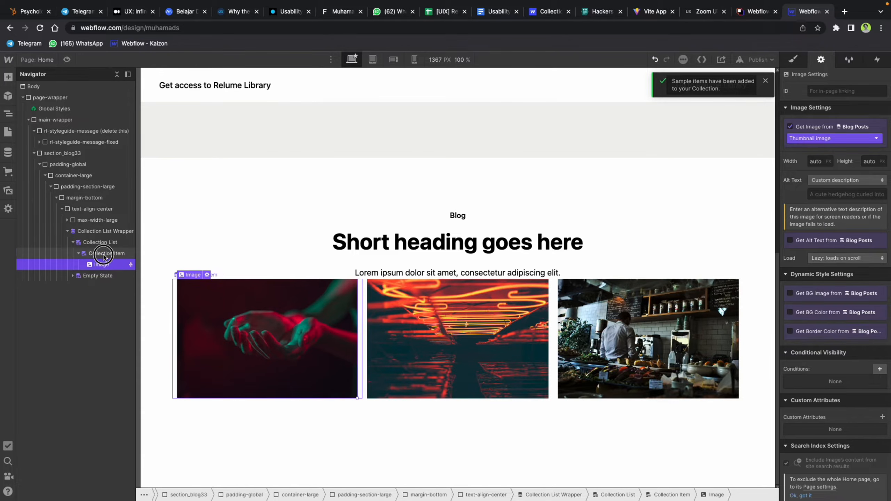
{"action": "left_click", "coordinate": [104, 255]}
{"action": "key", "text": "super+e"}
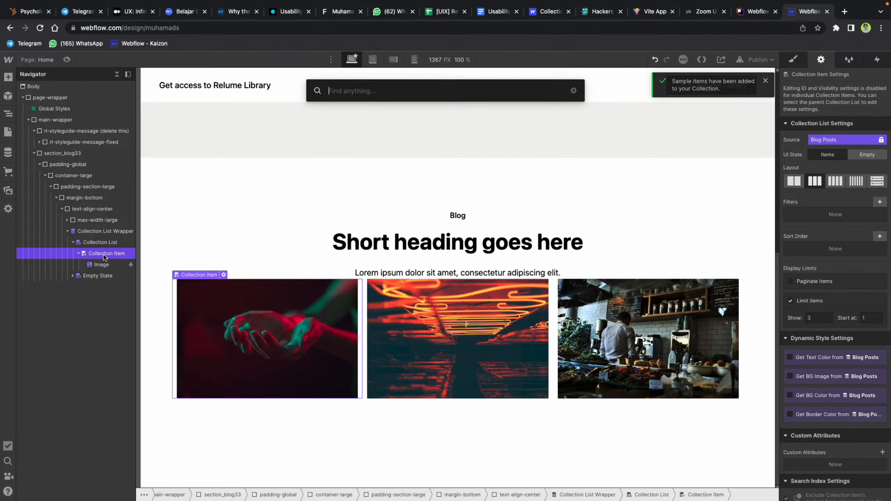
{"action": "type", "text": "di"}
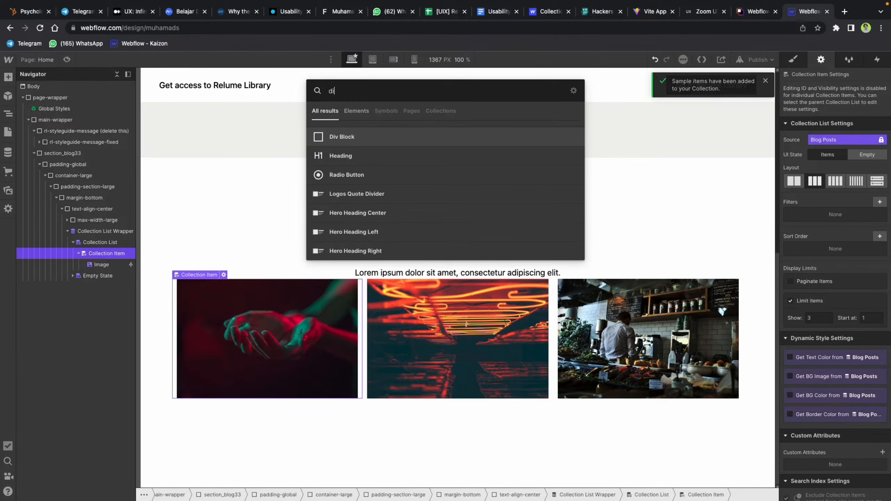
{"action": "left_click", "coordinate": [338, 137]}
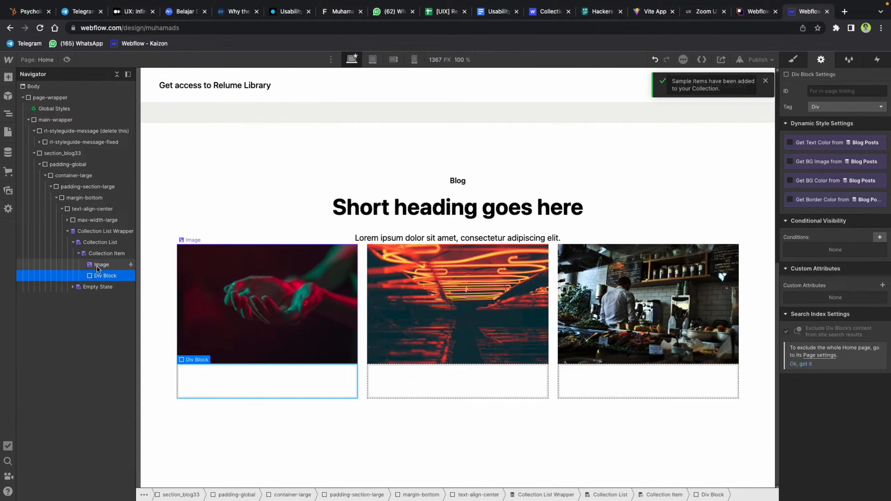
Step: Assign the existing class rl-styleguide_heading-wrapper to the new Div Block
{"action": "left_click", "coordinate": [803, 62]}
{"action": "left_click", "coordinate": [826, 100]}
{"action": "type", "text": "he"}
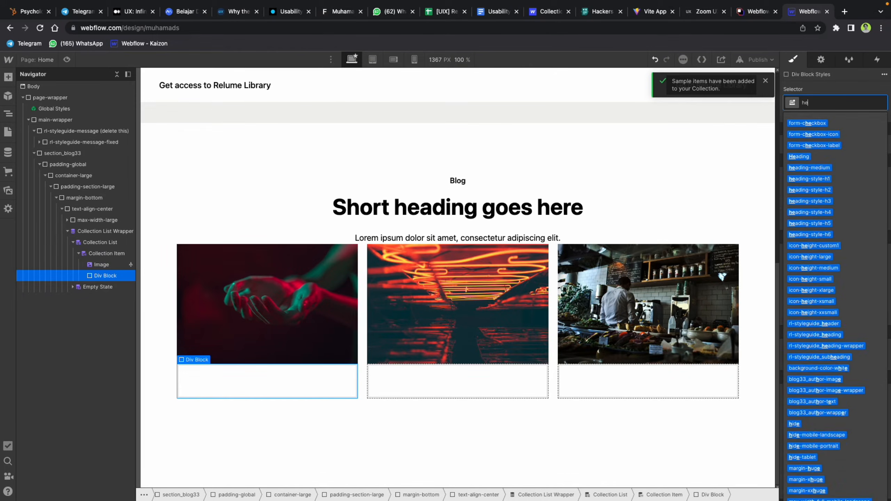
{"action": "type", "text": "ading-w"}
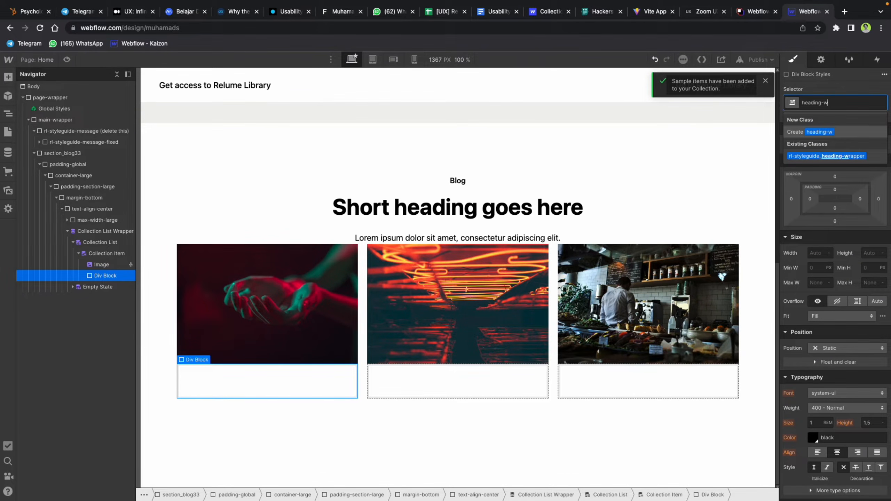
{"action": "type", "text": "rapper-"}
{"action": "key", "text": "BackSpace"}
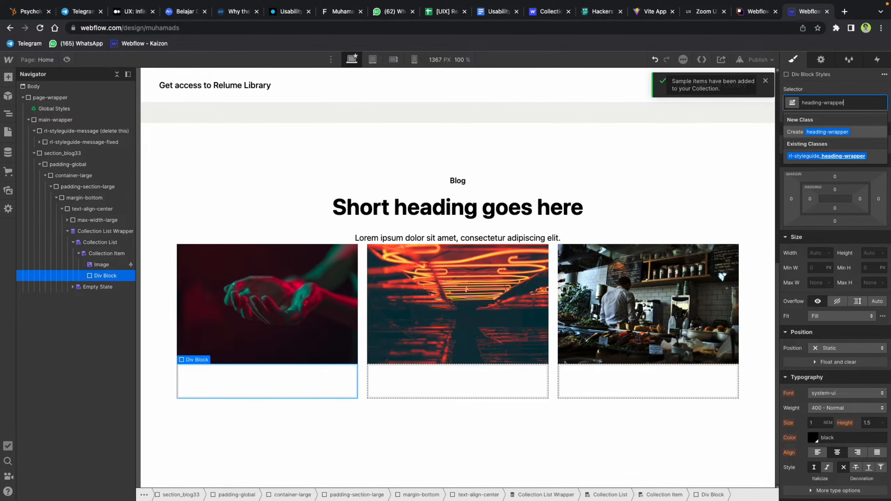
{"action": "left_click", "coordinate": [841, 157]}
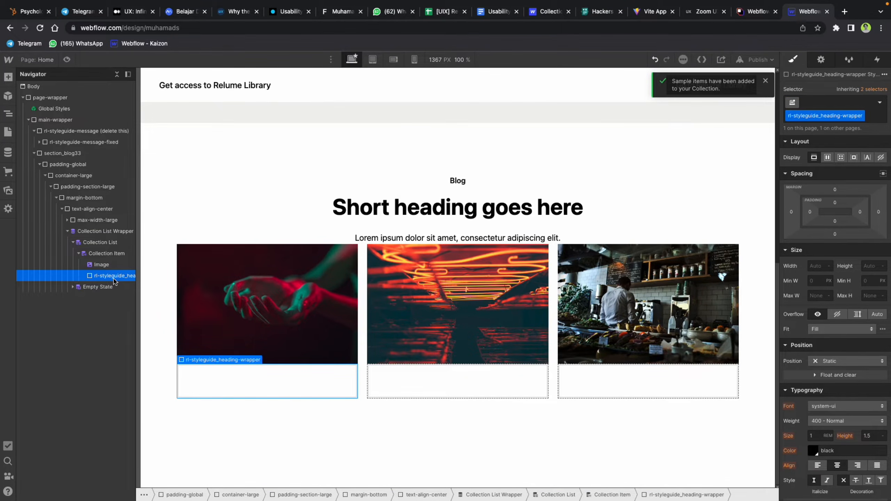
Step: Add a Heading element inside the heading wrapper below the thumbnail image
{"action": "key", "text": "ctrl+e"}
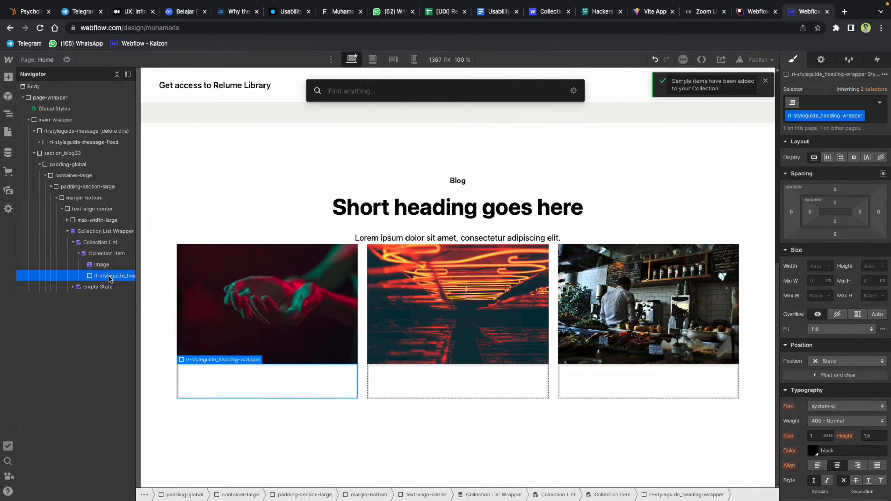
{"action": "type", "text": "hea"}
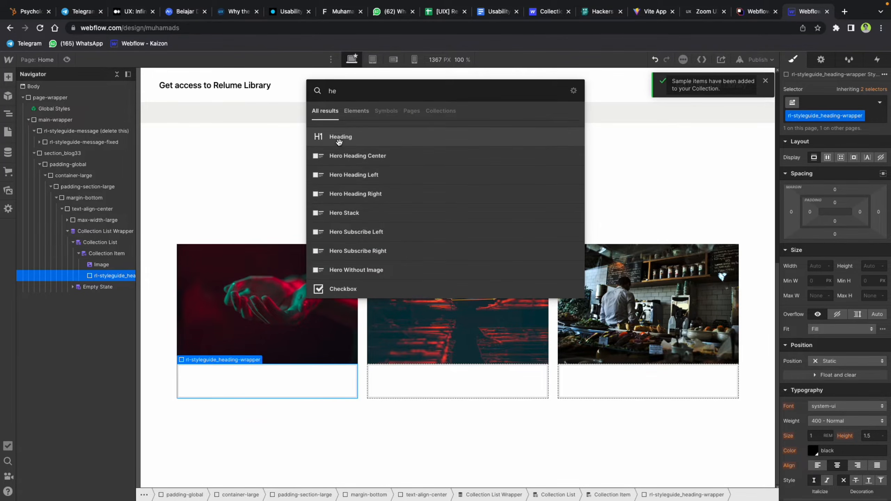
{"action": "key", "text": "Return"}
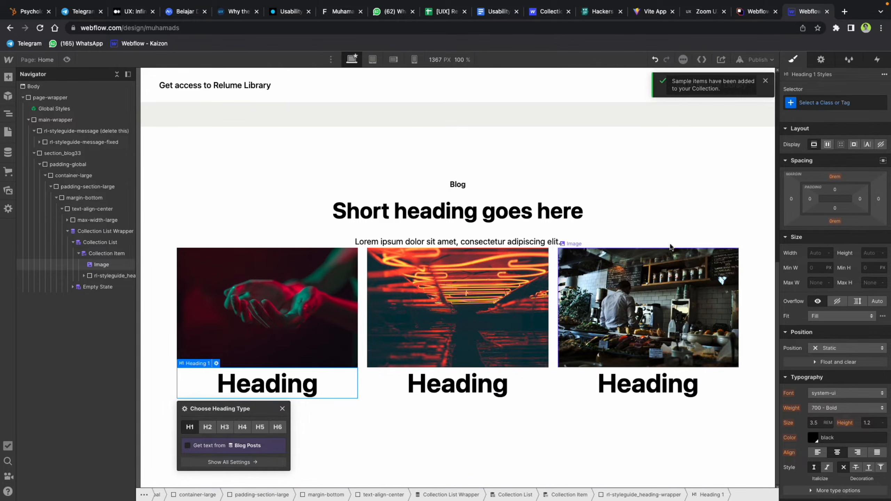
Step: Try the heading-style-h4 and heading-style-h6 classes on the card heading, removing each one again
{"action": "left_click", "coordinate": [818, 102]}
{"action": "type", "text": "head"}
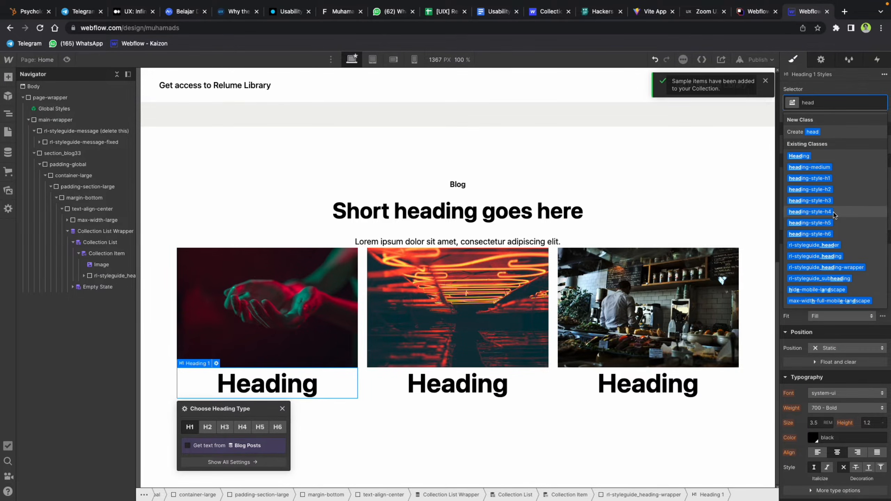
{"action": "left_click", "coordinate": [834, 211]}
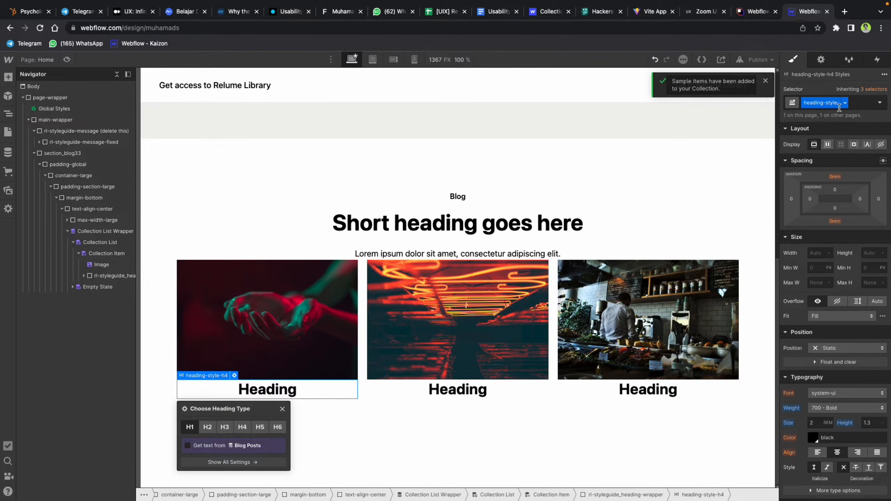
{"action": "left_click", "coordinate": [845, 102]}
{"action": "left_click", "coordinate": [828, 138]}
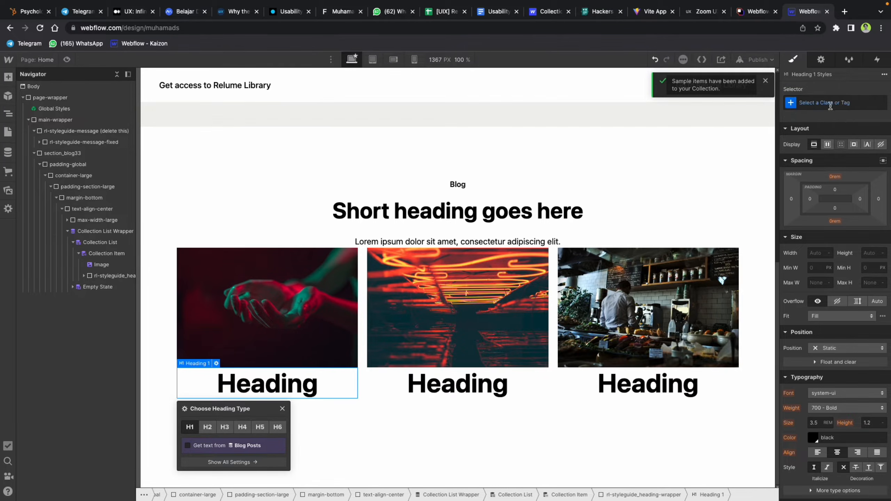
{"action": "left_click", "coordinate": [828, 103]}
{"action": "type", "text": "heading"}
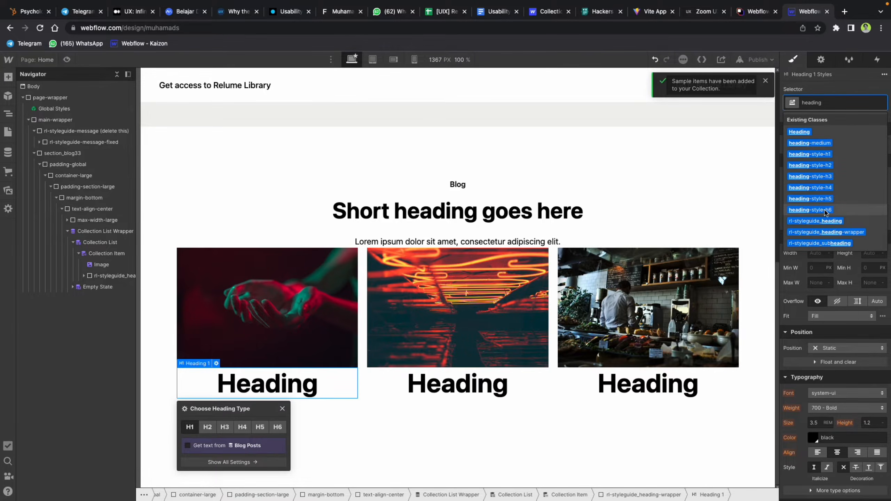
{"action": "left_click", "coordinate": [810, 209]}
{"action": "left_click", "coordinate": [846, 103]}
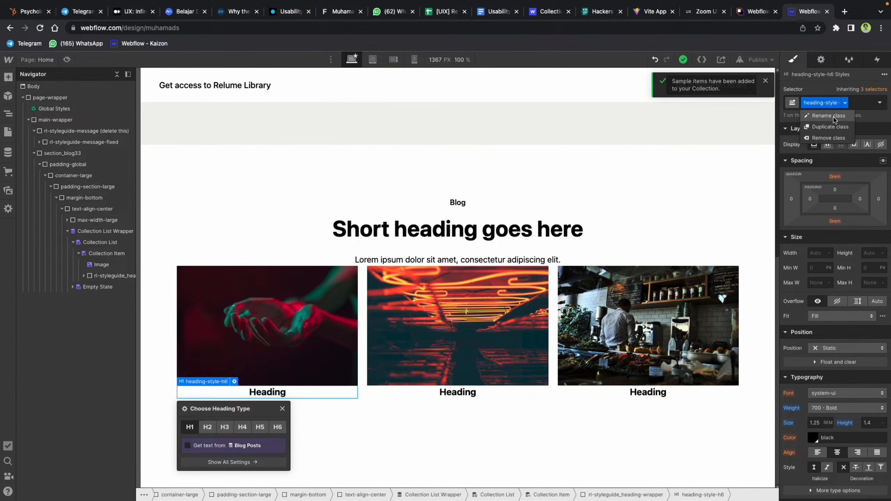
{"action": "left_click", "coordinate": [832, 139]}
Step: Apply the heading-style-h5 class to the card heading and compare it with Relume's Blog 33 layout
{"action": "left_click", "coordinate": [833, 107]}
{"action": "type", "text": "heading"}
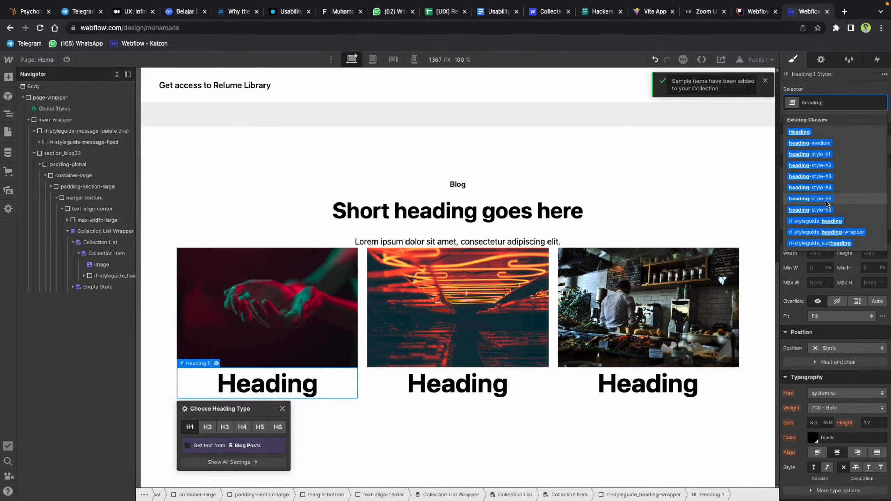
{"action": "left_click", "coordinate": [811, 199]}
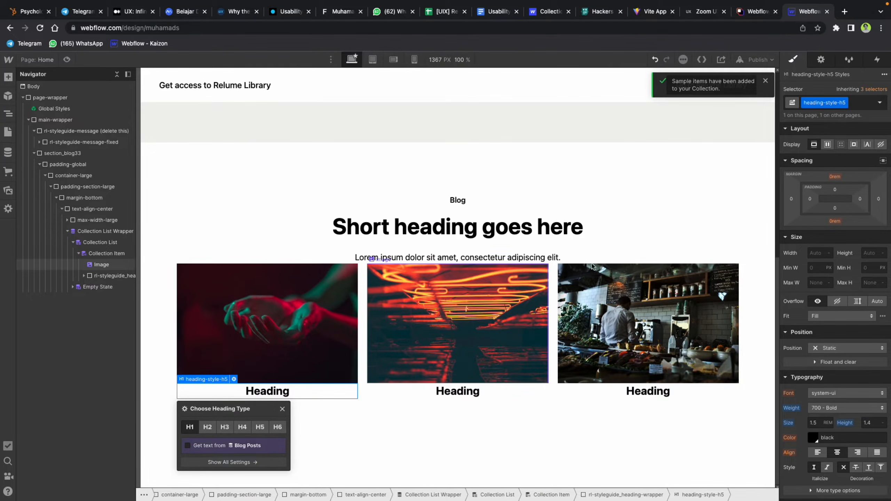
{"action": "key", "text": "ctrl+shift+Tab"}
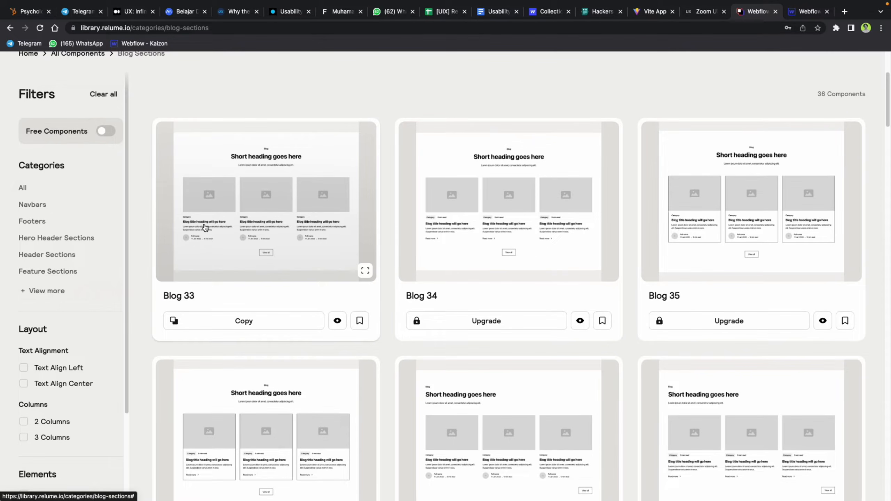
{"action": "left_click", "coordinate": [807, 11]}
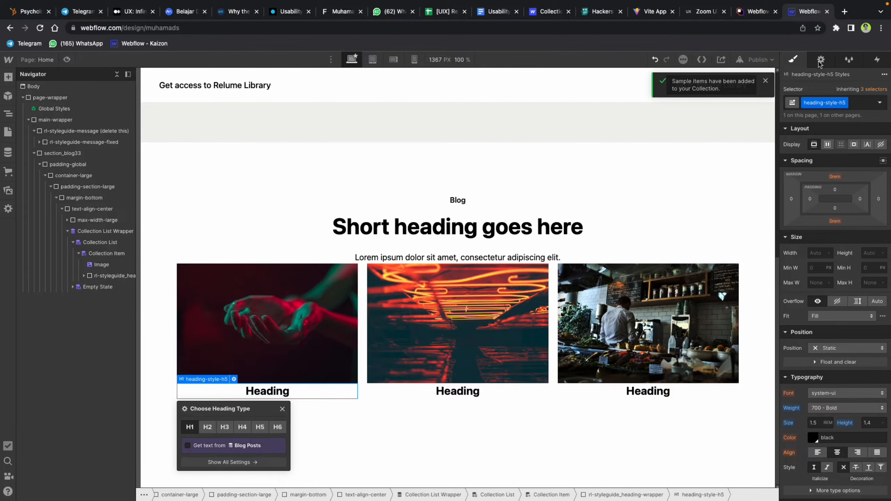
Step: Open the Style Guide page and examine the heading classes, inspecting the heading-style-h1 to heading-style-h4 samples
{"action": "left_click", "coordinate": [7, 132]}
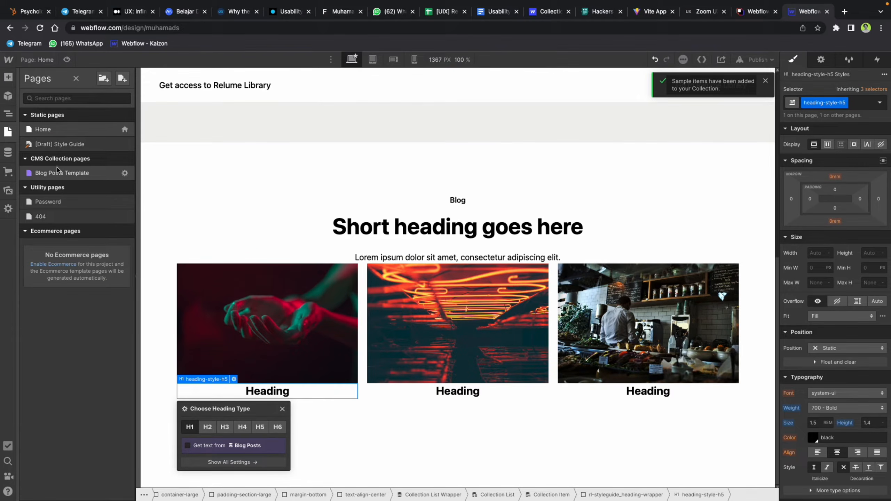
{"action": "left_click", "coordinate": [65, 148]}
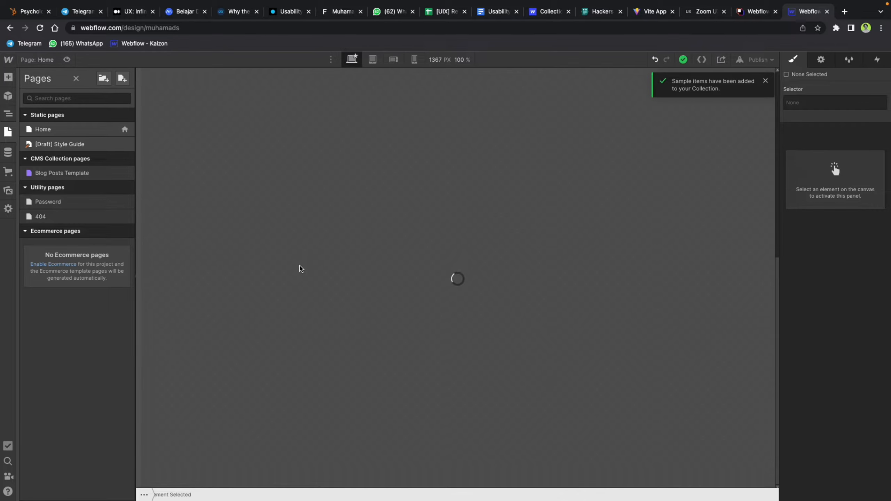
{"action": "scroll", "coordinate": [300, 268], "scroll_direction": "down", "scroll_amount": 5}
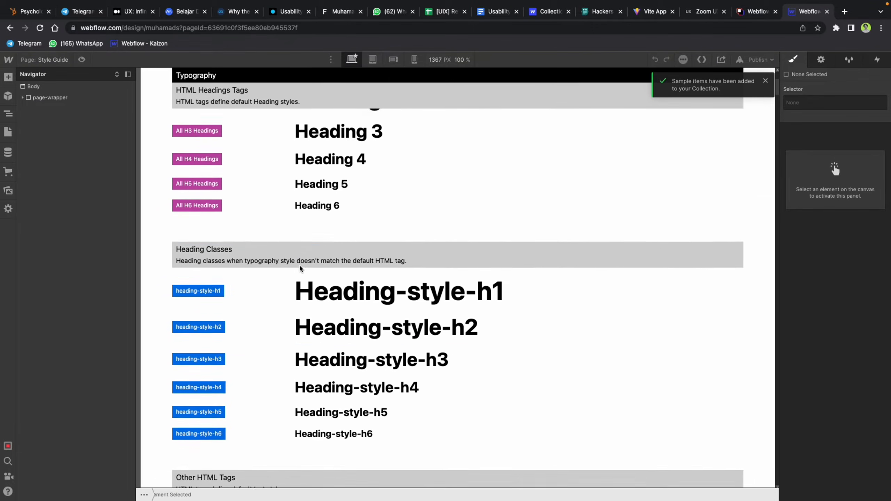
{"action": "scroll", "coordinate": [300, 268], "scroll_direction": "down", "scroll_amount": 2}
{"action": "scroll", "coordinate": [201, 232], "scroll_direction": "up", "scroll_amount": 1}
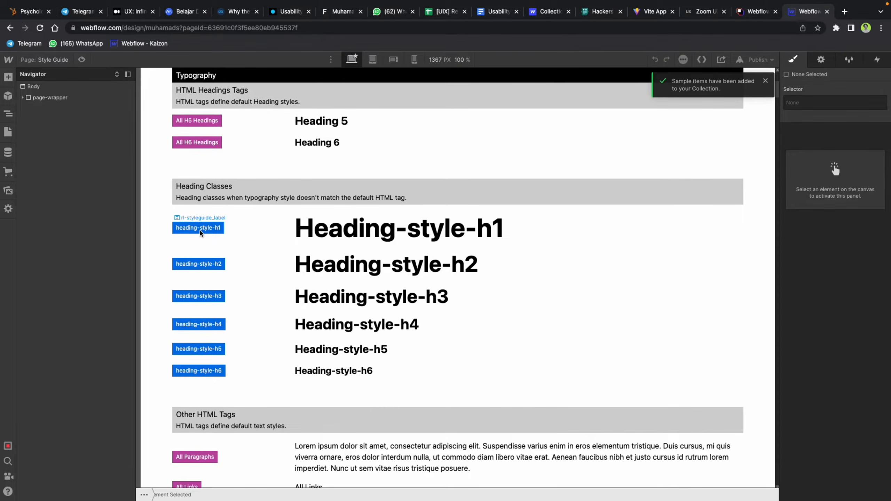
{"action": "left_click", "coordinate": [200, 233]}
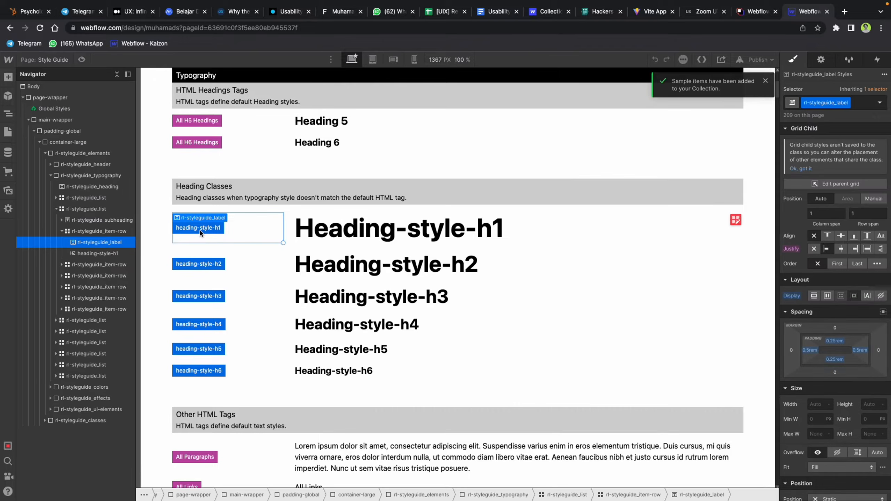
{"action": "left_click", "coordinate": [208, 268]}
{"action": "left_click", "coordinate": [324, 264]}
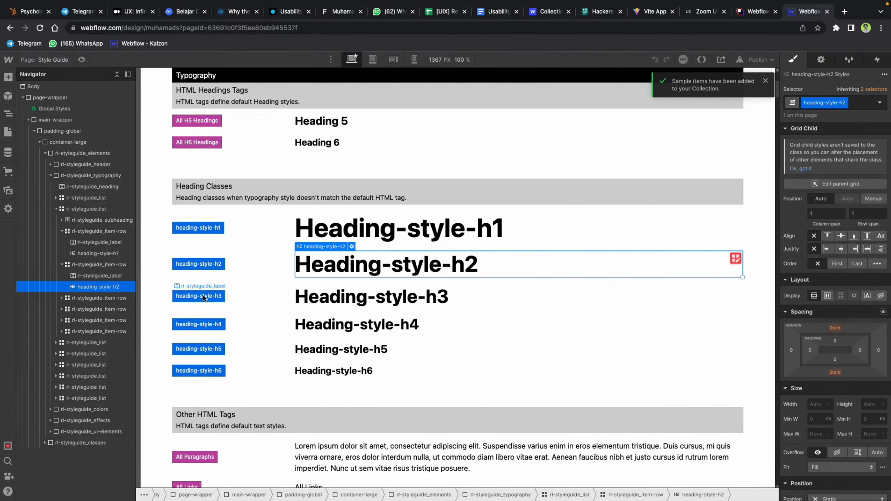
{"action": "left_click", "coordinate": [328, 301]}
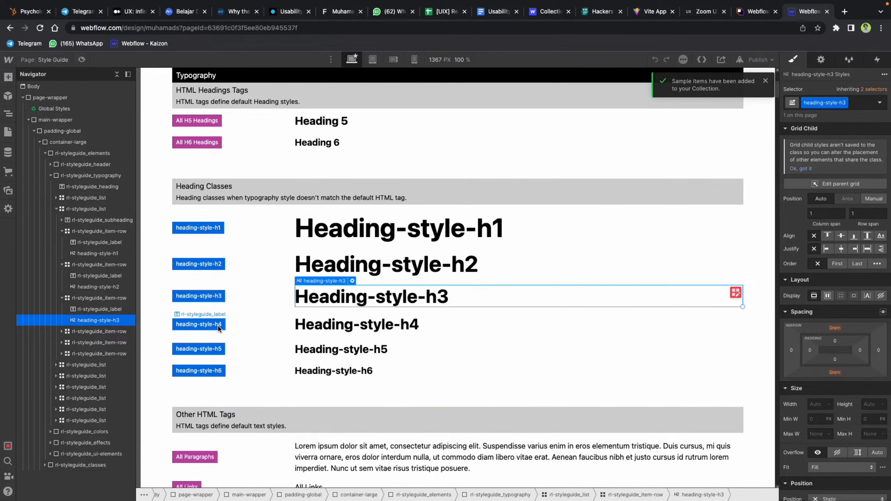
{"action": "left_click", "coordinate": [219, 329]}
{"action": "left_click", "coordinate": [324, 333]}
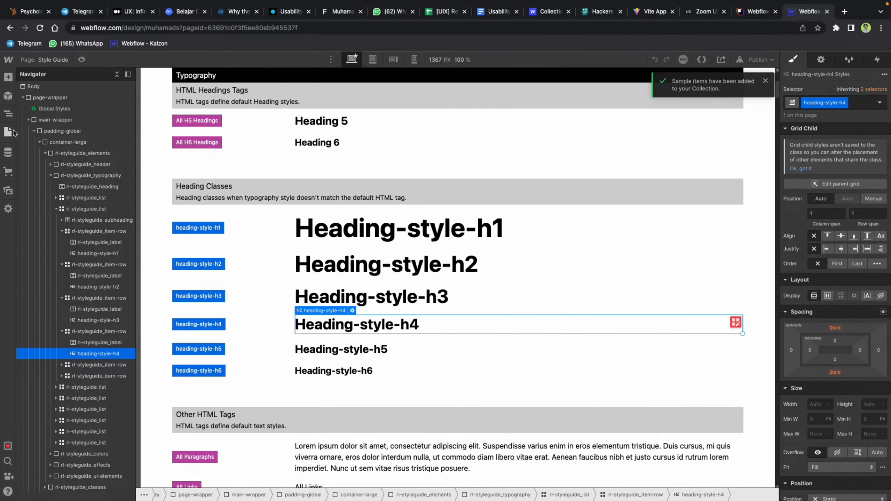
Step: Return to the Home page and left-align the heading-style-h5 text below the blog images
{"action": "left_click", "coordinate": [8, 132]}
{"action": "left_click", "coordinate": [44, 130]}
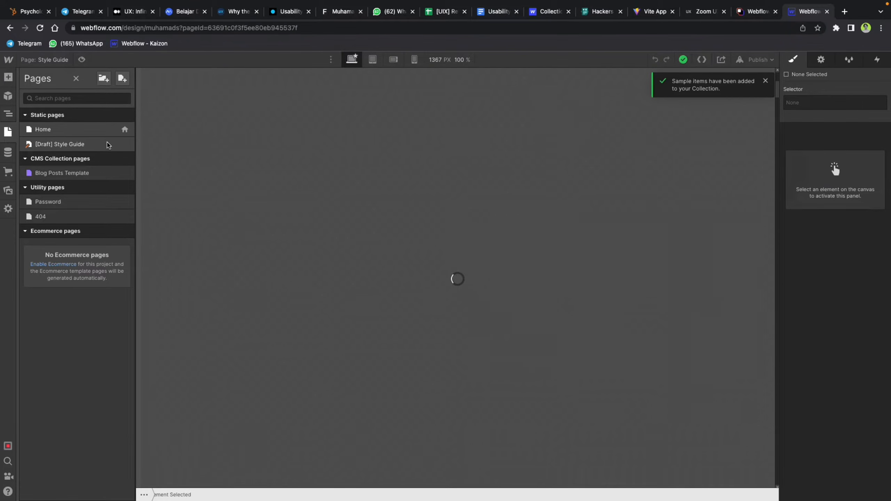
{"action": "scroll", "coordinate": [253, 248], "scroll_direction": "down", "scroll_amount": 10}
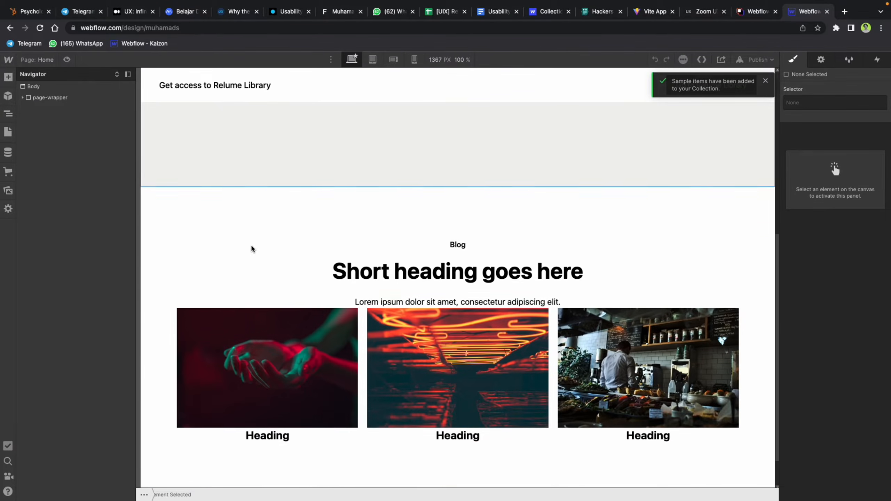
{"action": "left_click", "coordinate": [271, 395]}
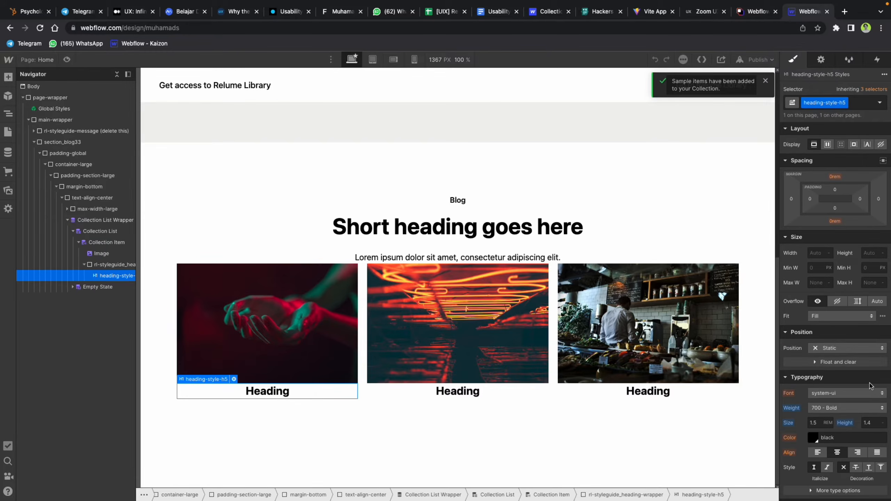
{"action": "left_click", "coordinate": [817, 452]}
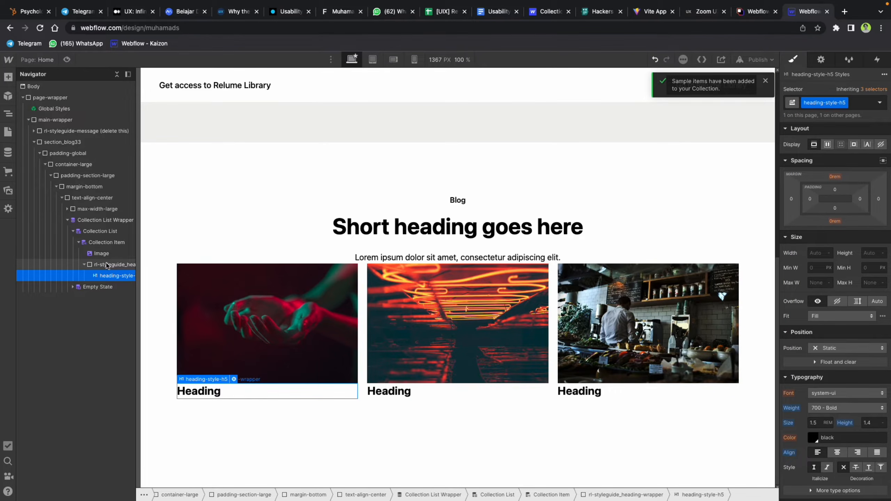
Step: Bind the heading-style-h5 text below the blog images to the Title field of Blog Posts
{"action": "left_click", "coordinate": [107, 264]}
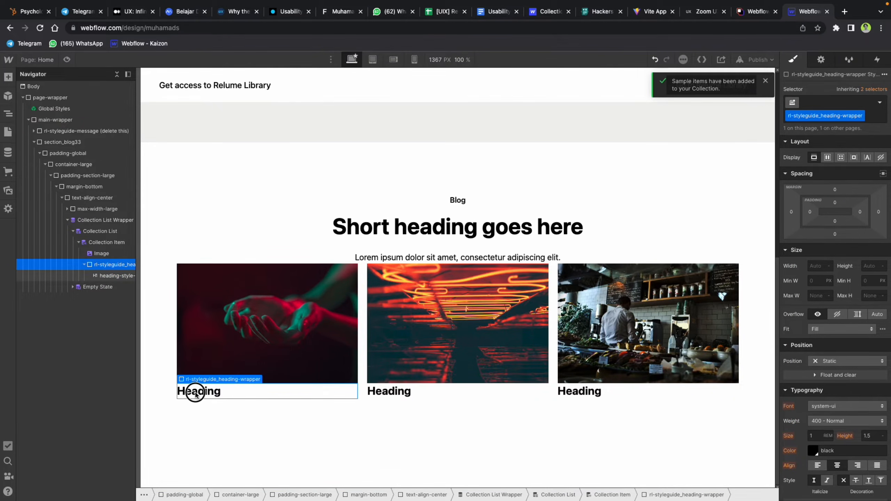
{"action": "left_click", "coordinate": [196, 394]}
{"action": "left_click", "coordinate": [234, 379]}
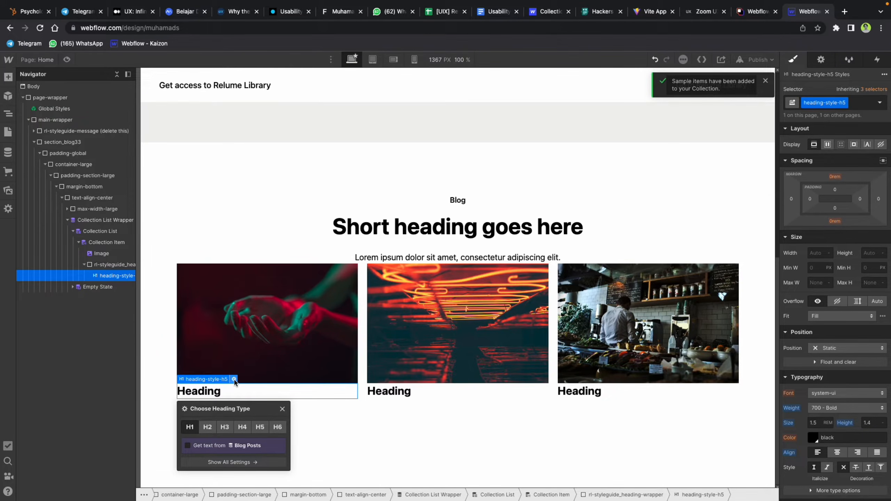
{"action": "left_click", "coordinate": [189, 447]}
{"action": "left_click", "coordinate": [211, 457]}
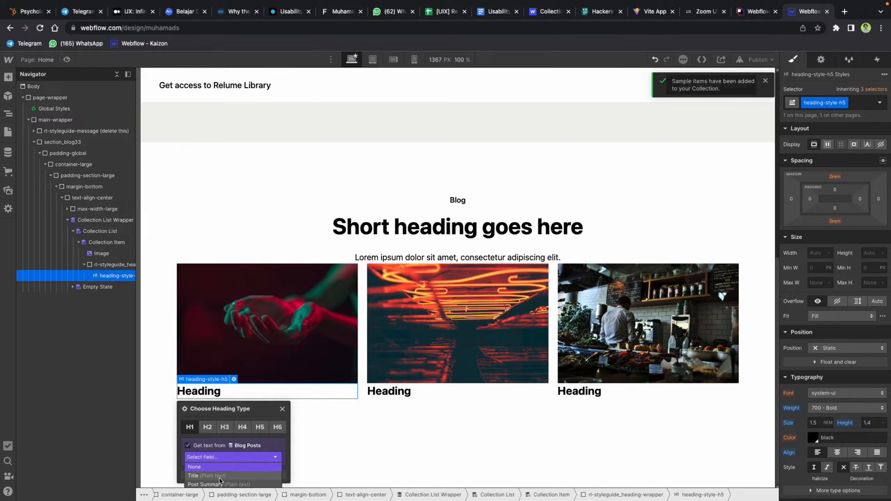
{"action": "left_click", "coordinate": [214, 476]}
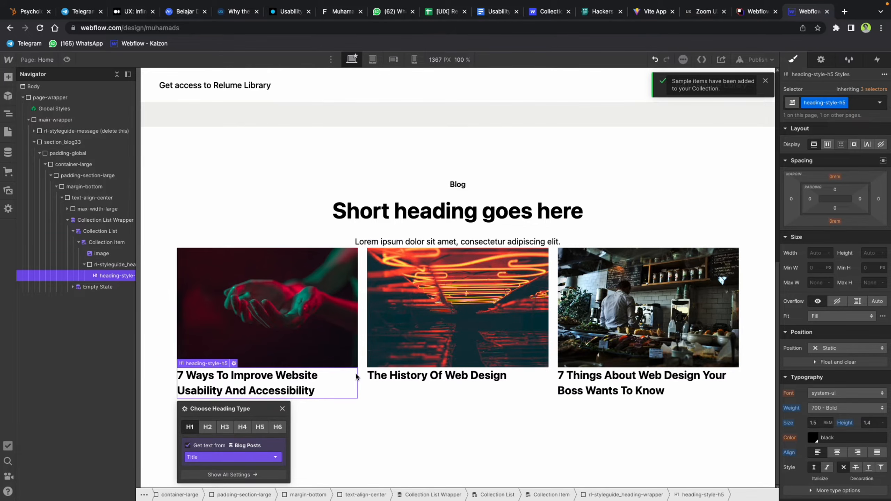
Step: Collapse the heading wrapper and insert a Div Block inside the Collection Item, below the heading
{"action": "left_click", "coordinate": [87, 266]}
{"action": "left_click", "coordinate": [85, 265]}
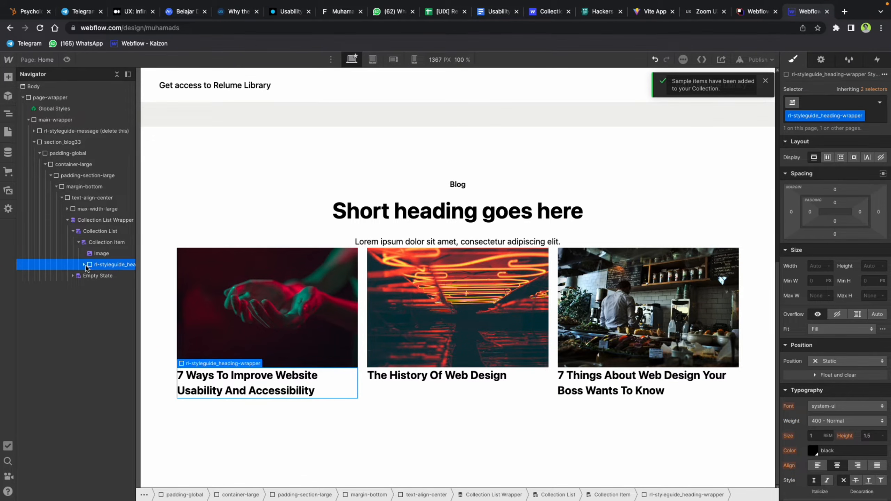
{"action": "left_click", "coordinate": [101, 244]}
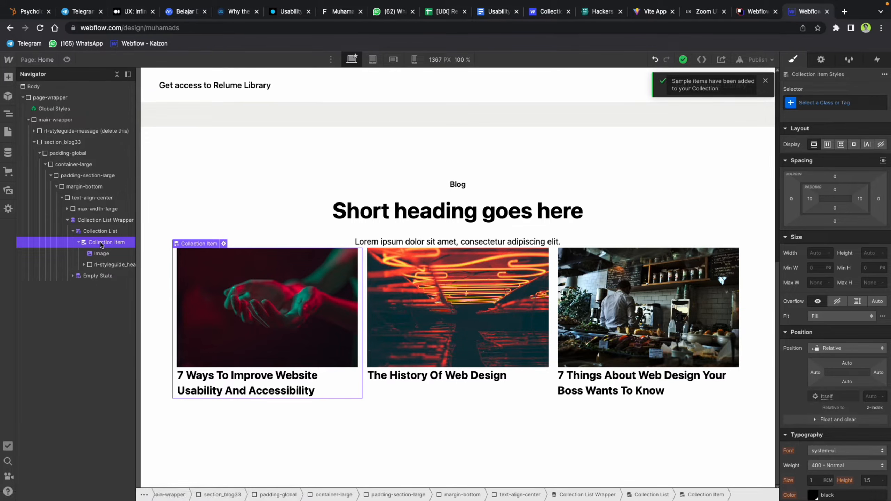
{"action": "key", "text": "ctrl+e"}
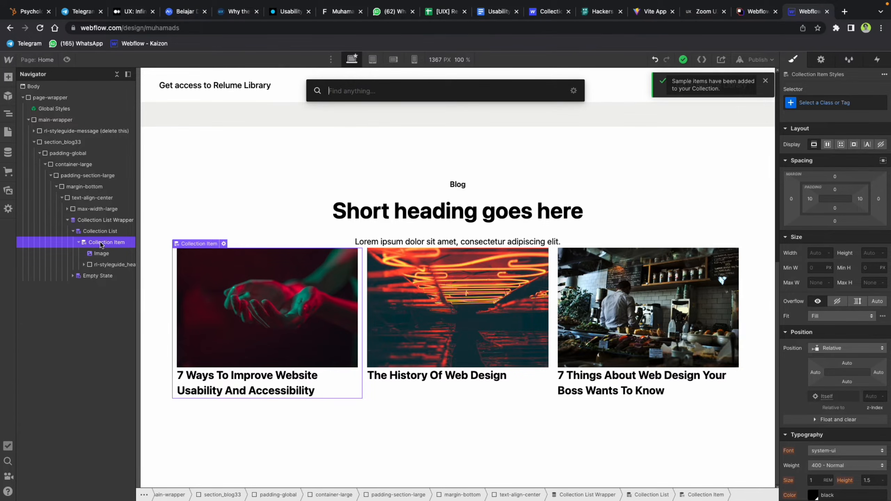
{"action": "type", "text": "di"}
{"action": "left_click", "coordinate": [331, 138]}
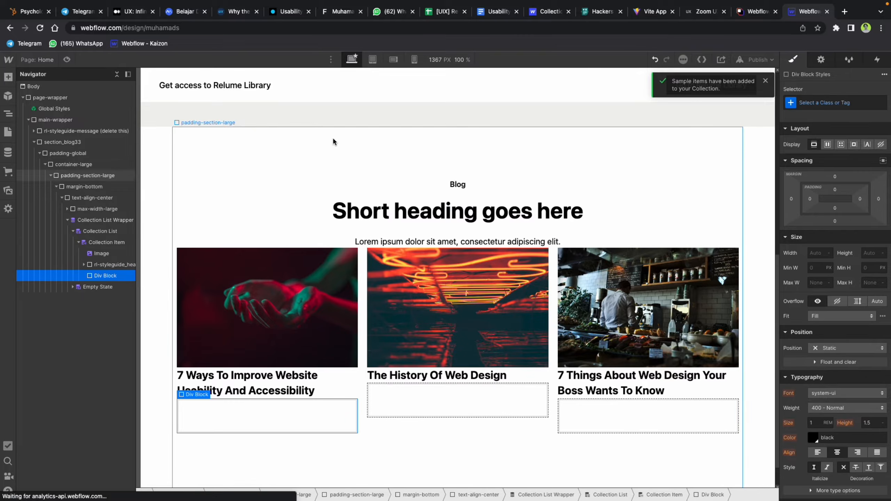
Step: Try the rl-styleguide-message-wrapper class on the new div block and remove it again
{"action": "left_click", "coordinate": [813, 102]}
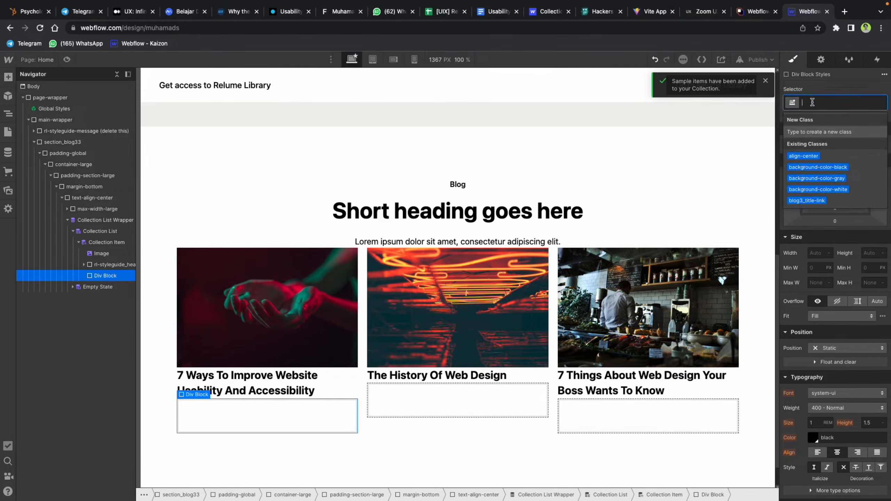
{"action": "type", "text": "wrapper"}
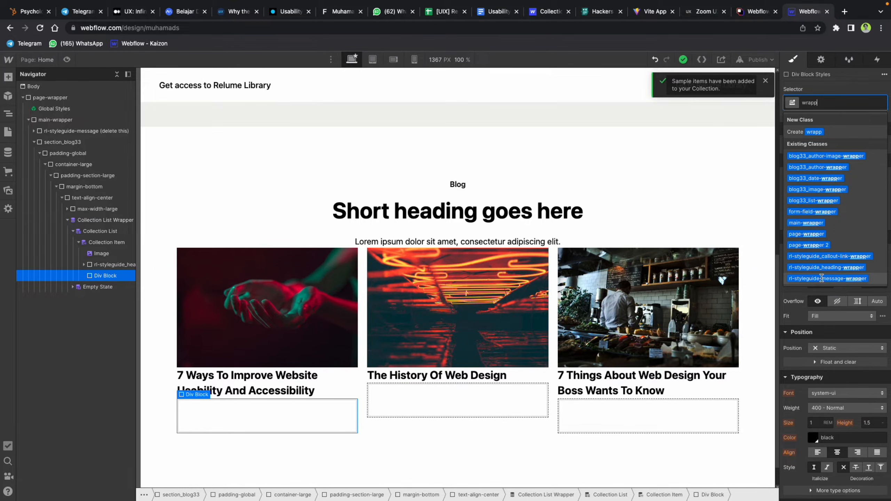
{"action": "left_click", "coordinate": [821, 279]}
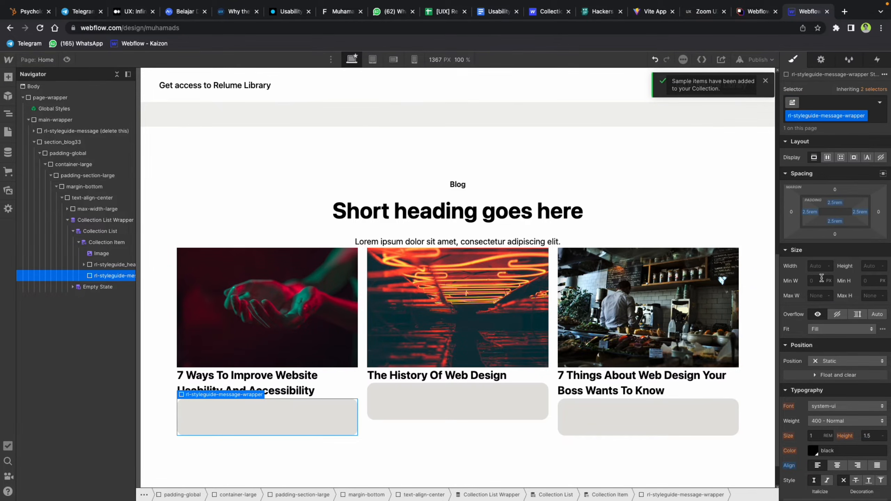
{"action": "left_click", "coordinate": [880, 104]}
{"action": "left_click", "coordinate": [880, 103]}
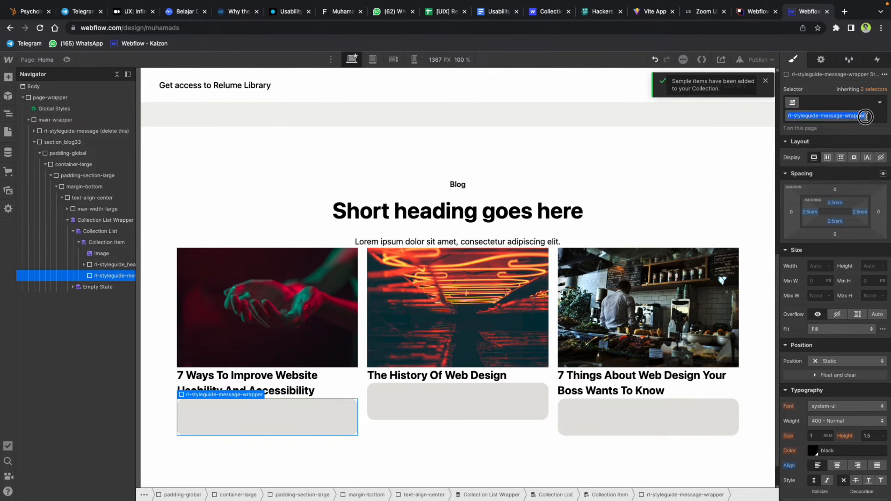
{"action": "left_click", "coordinate": [872, 116]}
{"action": "left_click", "coordinate": [865, 116]}
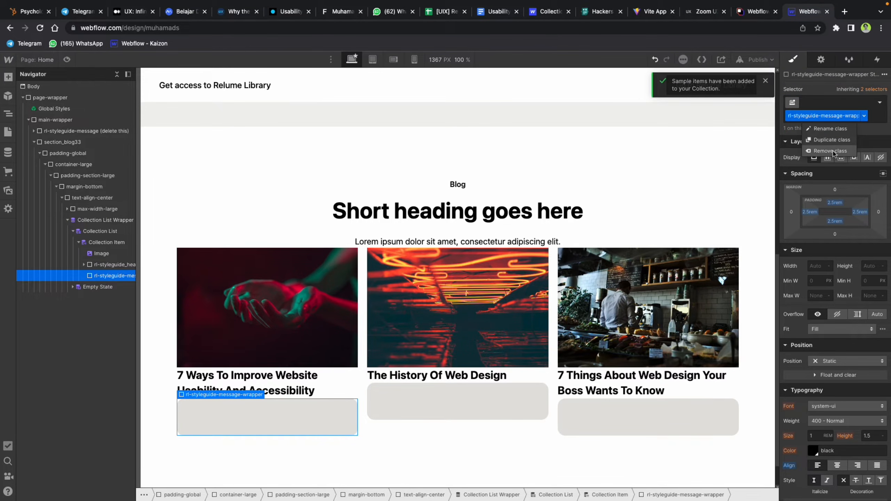
{"action": "left_click", "coordinate": [830, 151]}
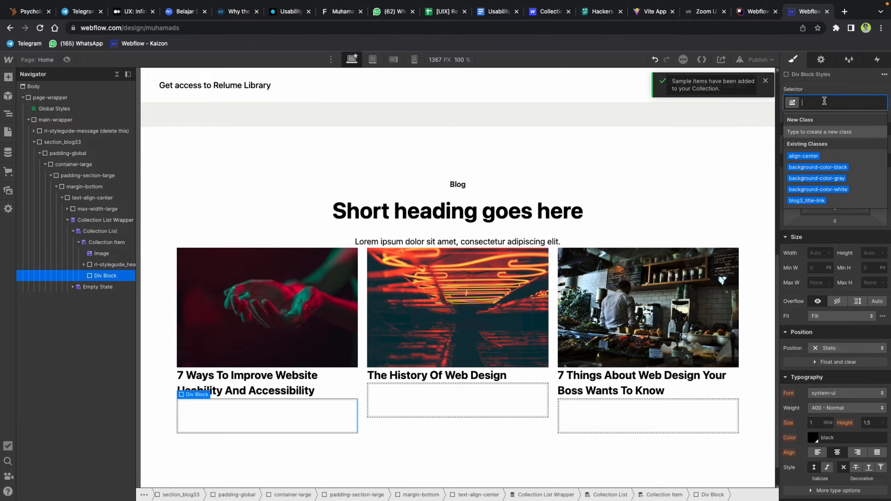
Step: Apply the text-weight-normal class to the div block below the heading and insert a Text Block inside it
{"action": "type", "text": "wra"}
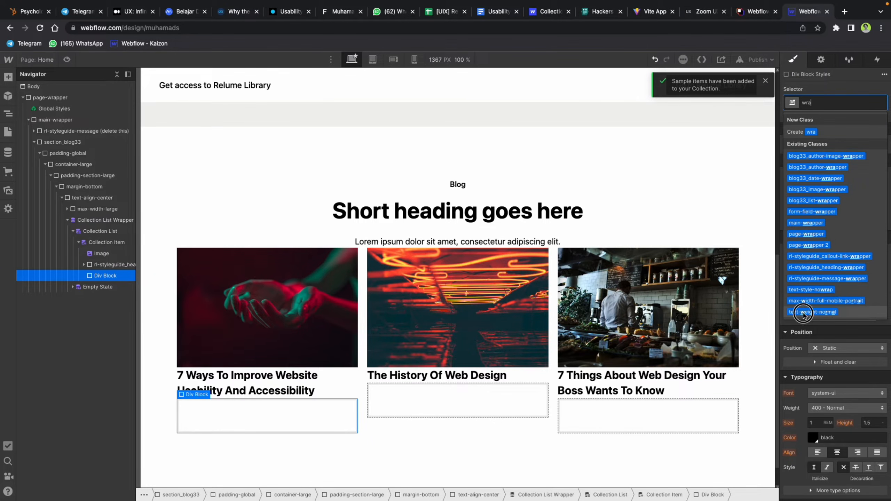
{"action": "left_click", "coordinate": [804, 312]}
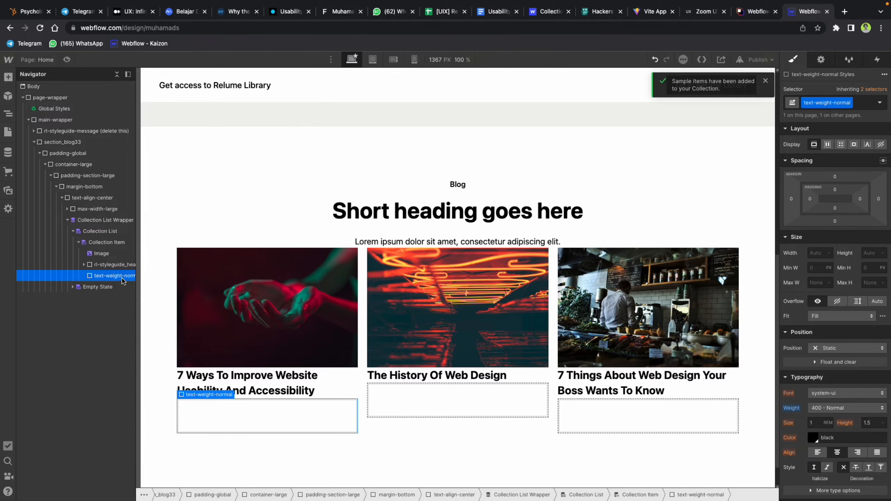
{"action": "key", "text": "ctrl+e"}
{"action": "type", "text": "te"}
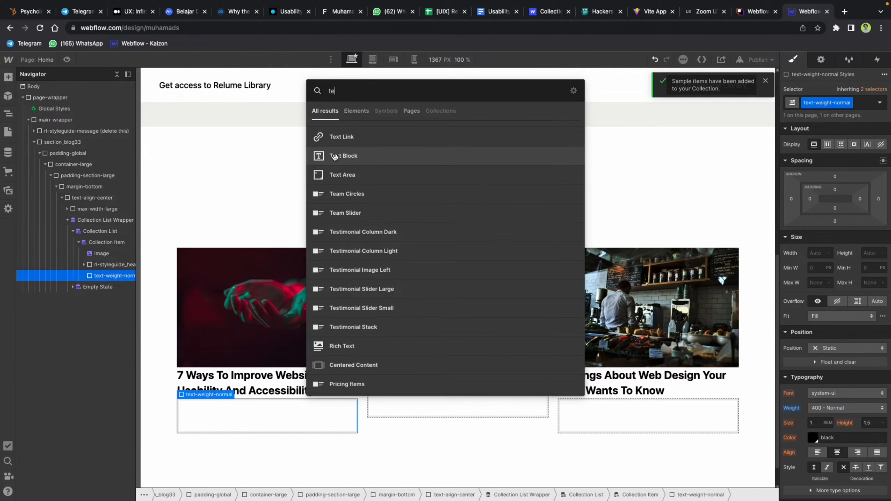
{"action": "key", "text": "BackSpace"}
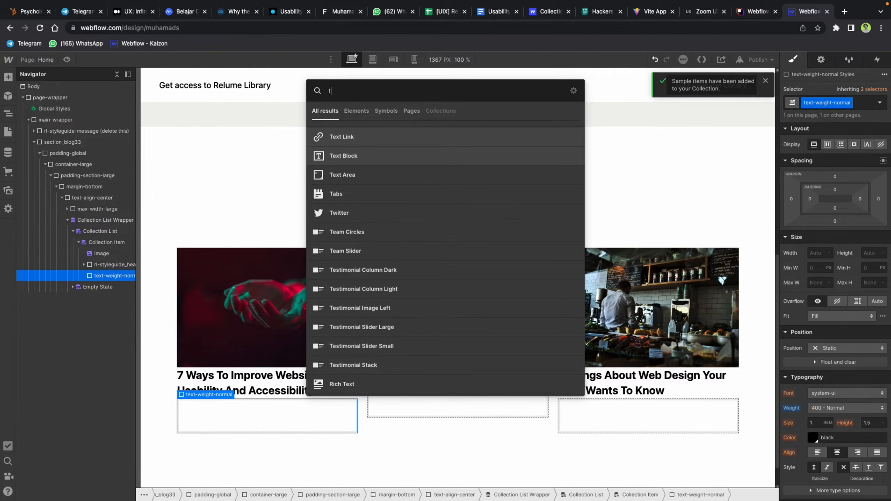
{"action": "left_click", "coordinate": [334, 158]}
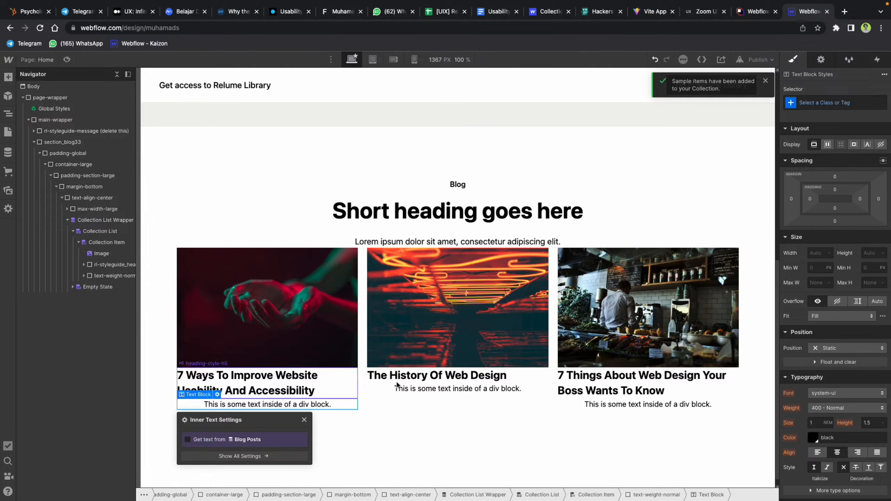
Step: Left-align the new text block and bind its text to the Post Summary field of Blog Posts
{"action": "scroll", "coordinate": [835, 408], "scroll_direction": "down", "scroll_amount": 3}
{"action": "left_click", "coordinate": [817, 393]}
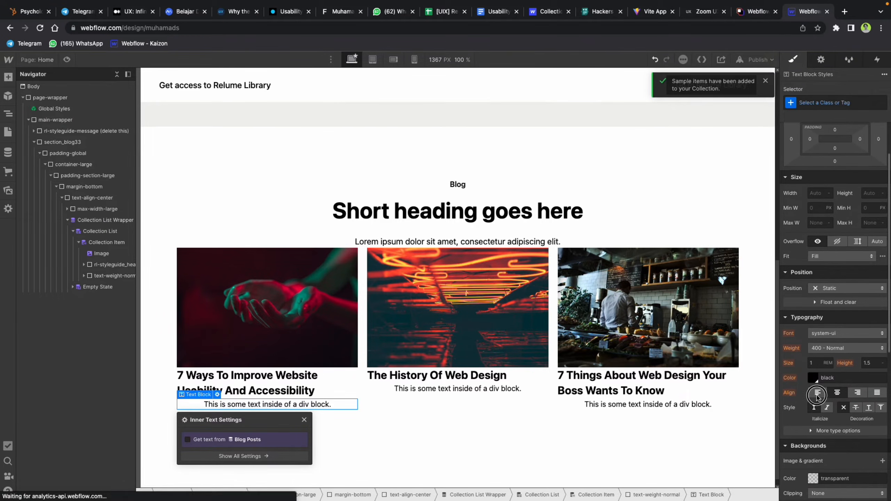
{"action": "left_click", "coordinate": [187, 440]}
{"action": "left_click", "coordinate": [213, 452]}
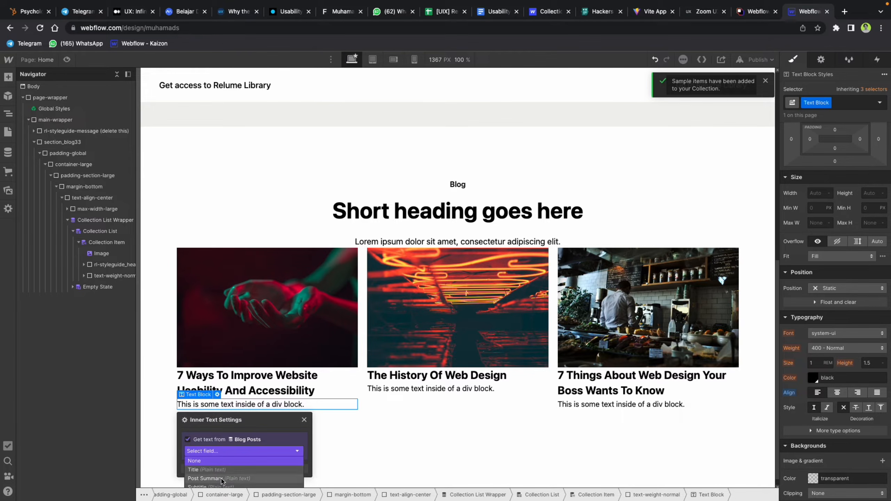
{"action": "left_click", "coordinate": [220, 480]}
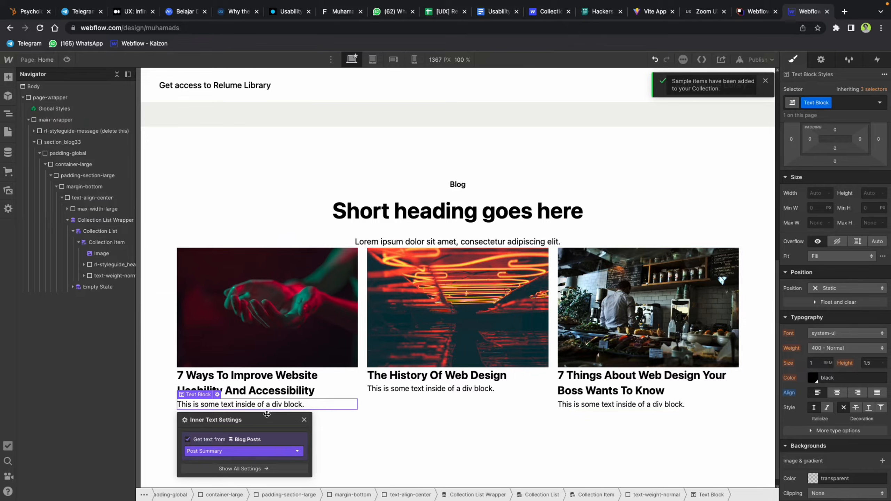
{"action": "left_click", "coordinate": [326, 418]}
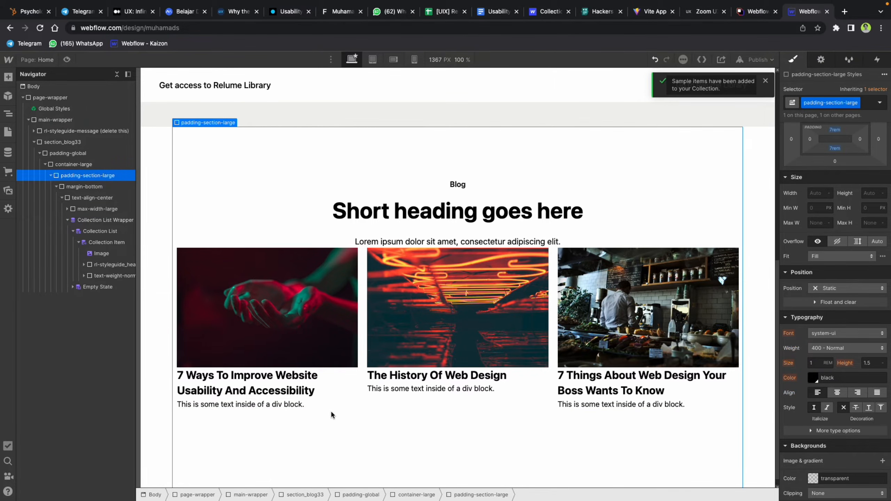
{"action": "scroll", "coordinate": [316, 404], "scroll_direction": "down", "scroll_amount": 1}
{"action": "scroll", "coordinate": [352, 417], "scroll_direction": "down", "scroll_amount": 2}
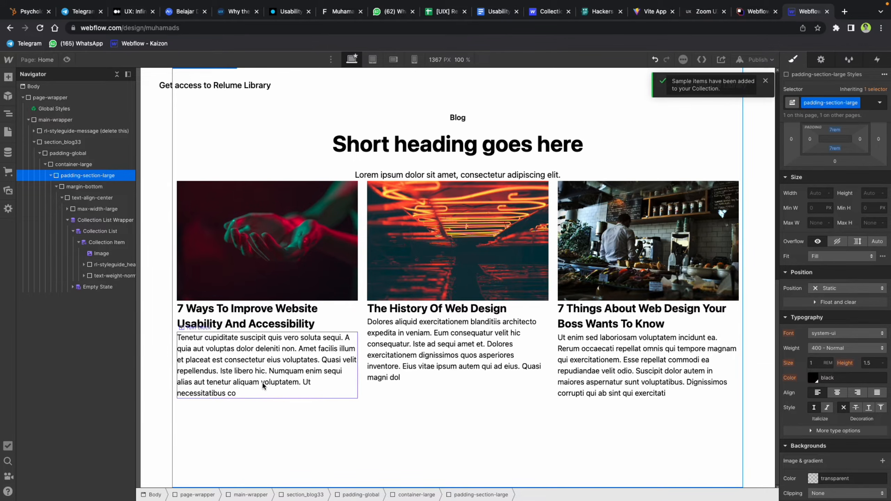
Step: Insert another Div Block in the Collection Item and place it between the image and the heading wrapper
{"action": "left_click", "coordinate": [94, 187]}
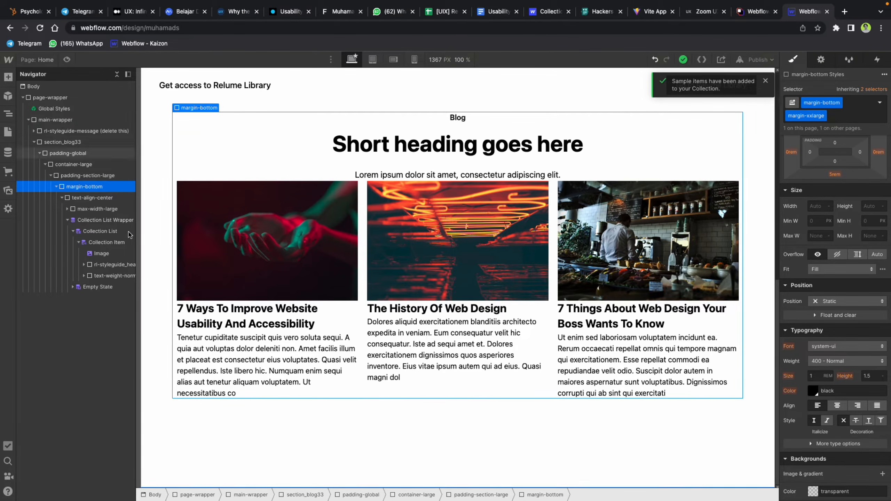
{"action": "left_click", "coordinate": [105, 267]}
{"action": "left_click", "coordinate": [104, 243]}
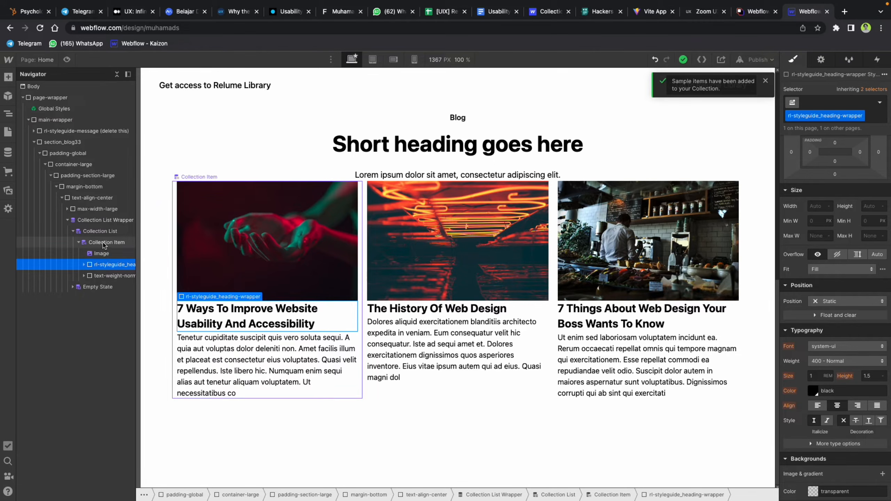
{"action": "key", "text": "ctrl+e"}
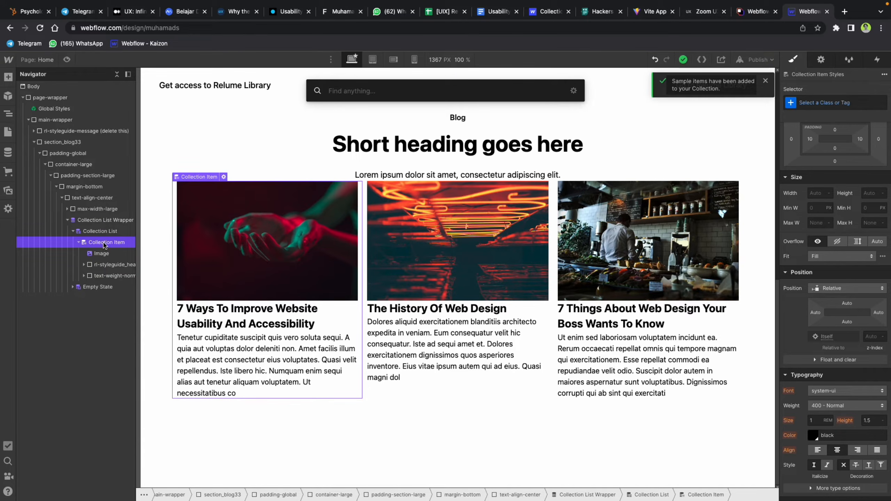
{"action": "type", "text": "di"}
{"action": "key", "text": "Return"}
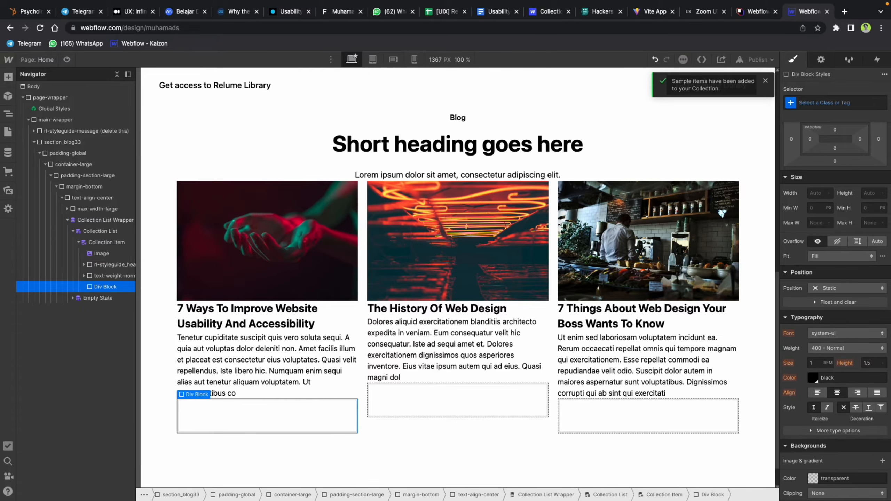
{"action": "left_click_drag", "start_coordinate": [112, 288], "coordinate": [111, 263]}
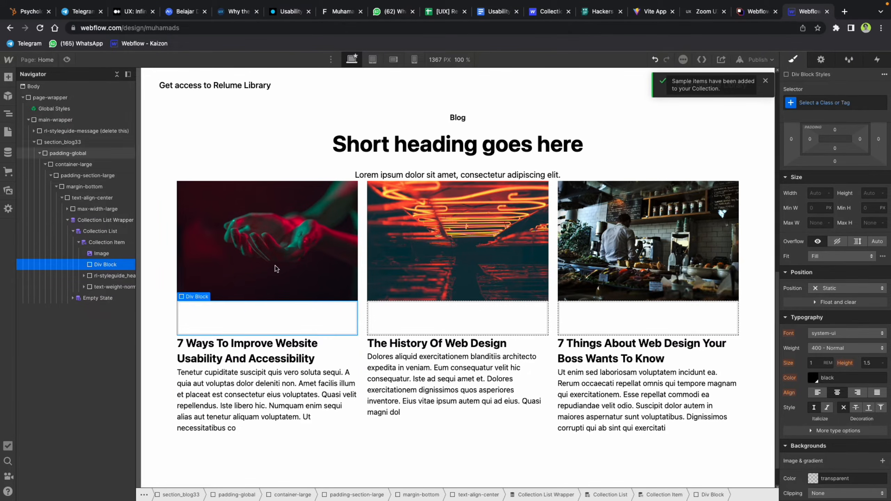
Step: Apply the existing margin-bottom class to the div block below the image
{"action": "left_click", "coordinate": [812, 105]}
{"action": "type", "text": "maegi"}
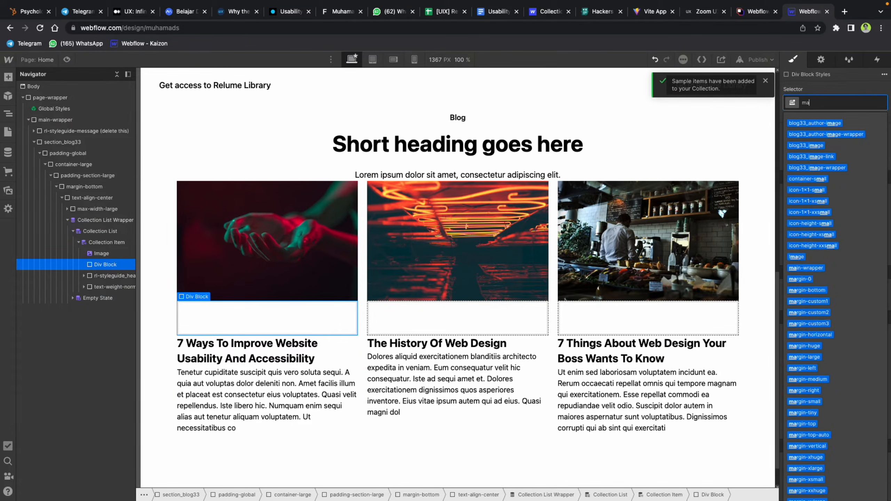
{"action": "key", "text": "BackSpace"}
{"action": "key", "text": "BackSpace"}
{"action": "key", "text": "BackSpace"}
{"action": "type", "text": "rg"}
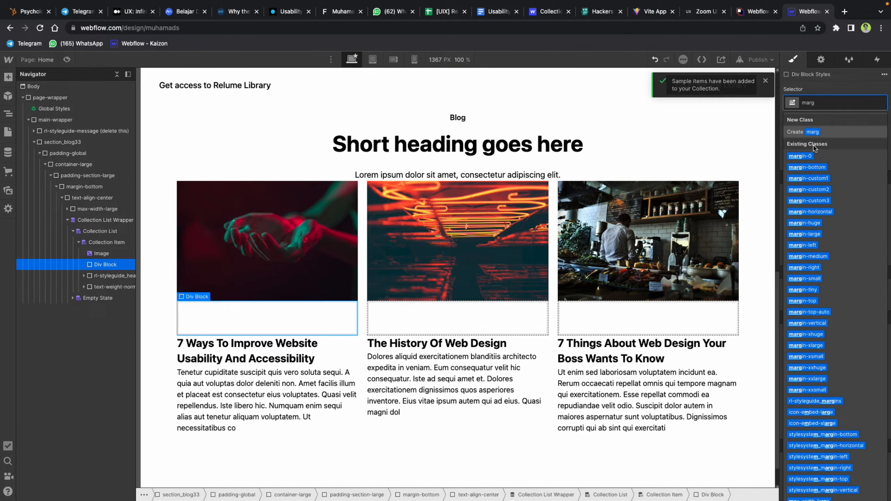
{"action": "left_click", "coordinate": [807, 168]}
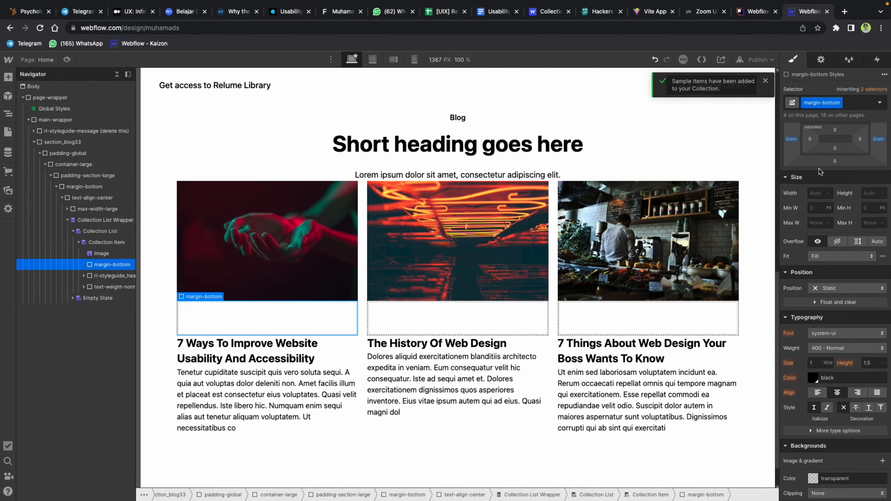
Step: Nest the rl-styleguide_heading-wrapper inside the margin-bottom div of the Collection Item and select that div
{"action": "left_click_drag", "start_coordinate": [109, 266], "coordinate": [111, 281]}
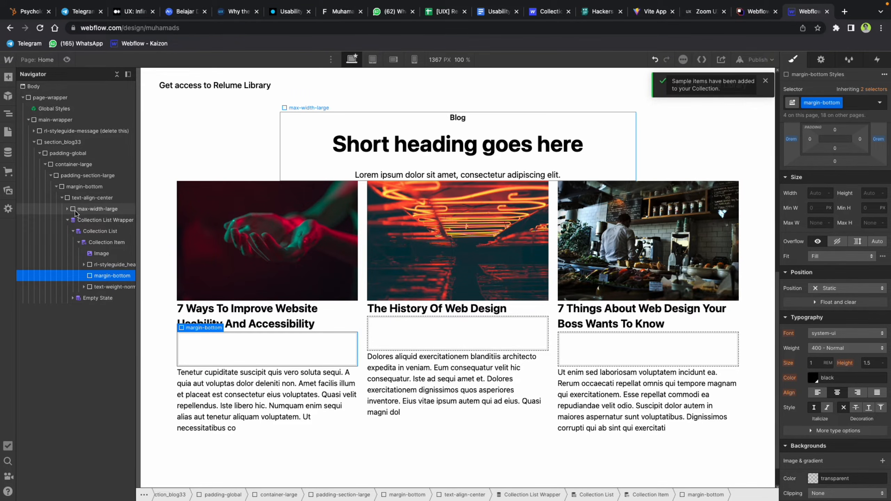
{"action": "left_click", "coordinate": [102, 265]}
{"action": "left_click_drag", "start_coordinate": [101, 275], "coordinate": [101, 275]}
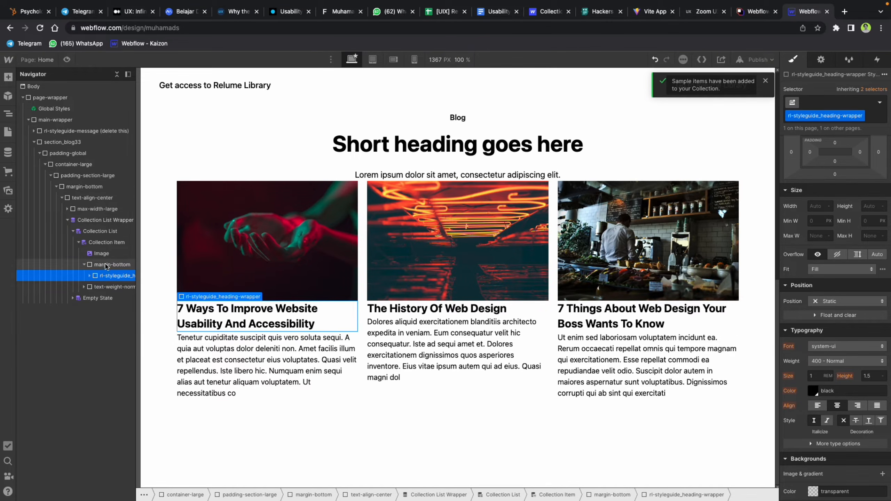
{"action": "left_click", "coordinate": [107, 266]}
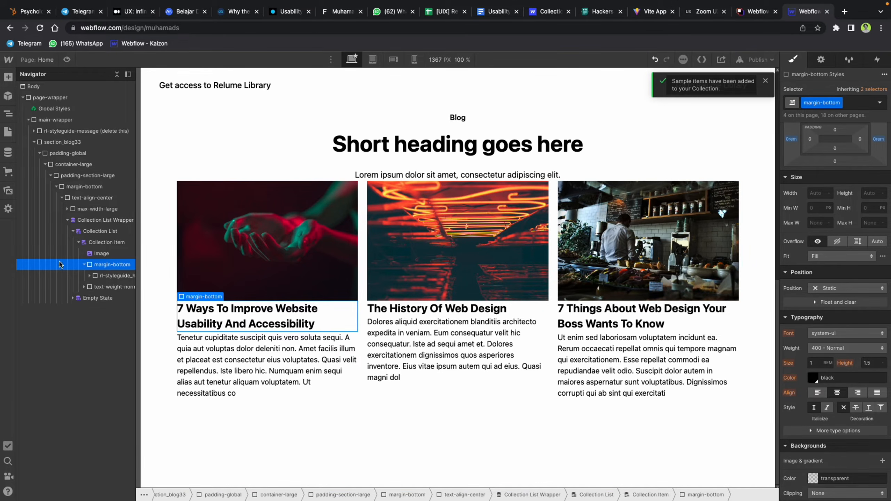
Step: Set the bottom margin of the margin-bottom div around the Collection Item's title to 0.5 rem
{"action": "left_click", "coordinate": [88, 197]}
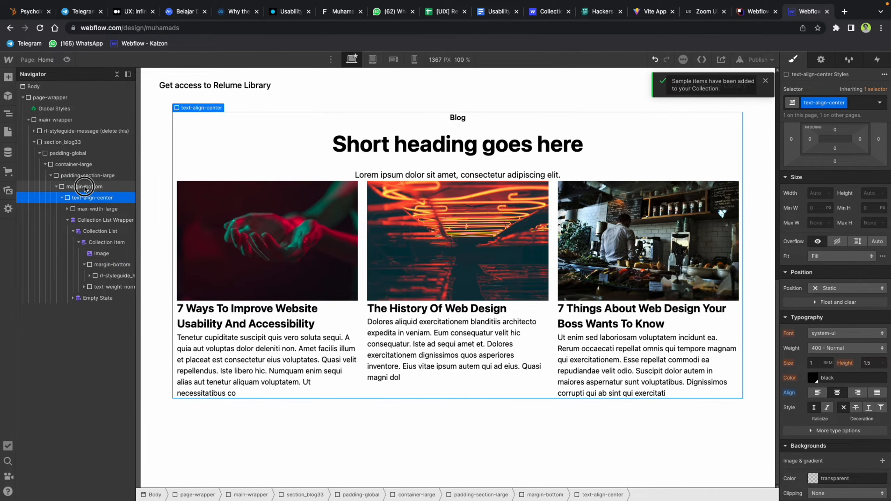
{"action": "left_click", "coordinate": [84, 187]}
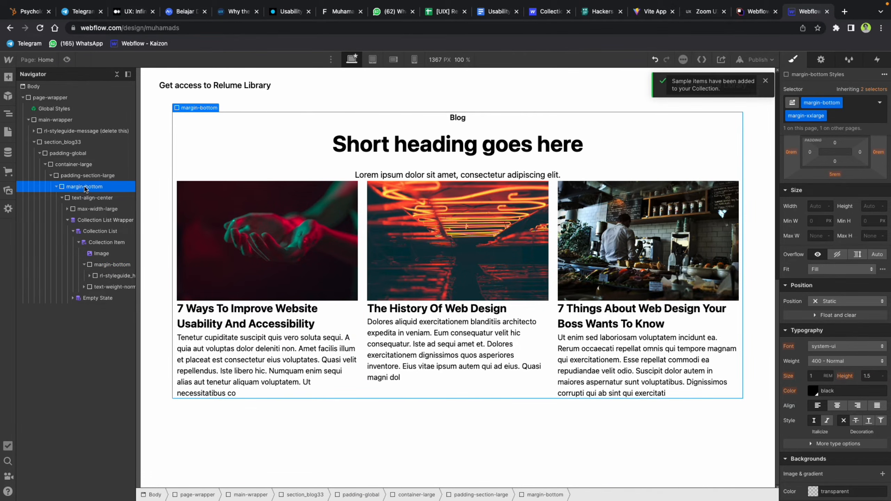
{"action": "left_click", "coordinate": [113, 264]}
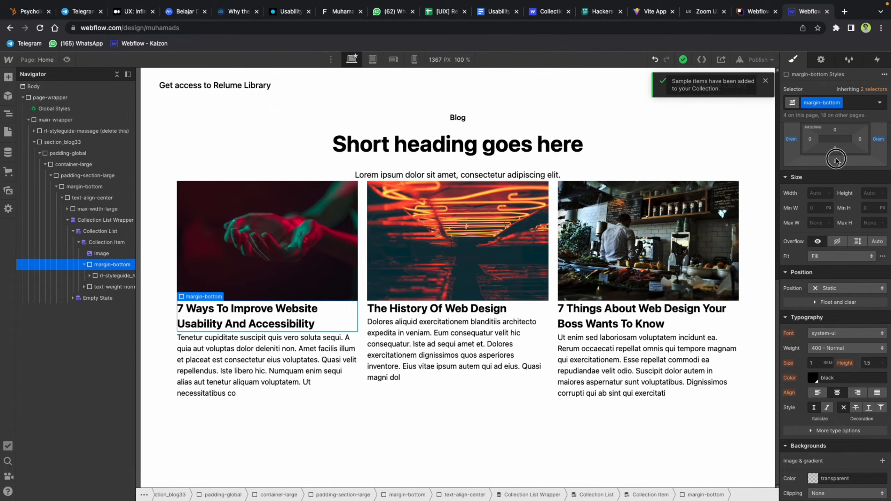
{"action": "left_click", "coordinate": [835, 161]}
{"action": "type", "text": "5rem"}
{"action": "key", "text": "Return"}
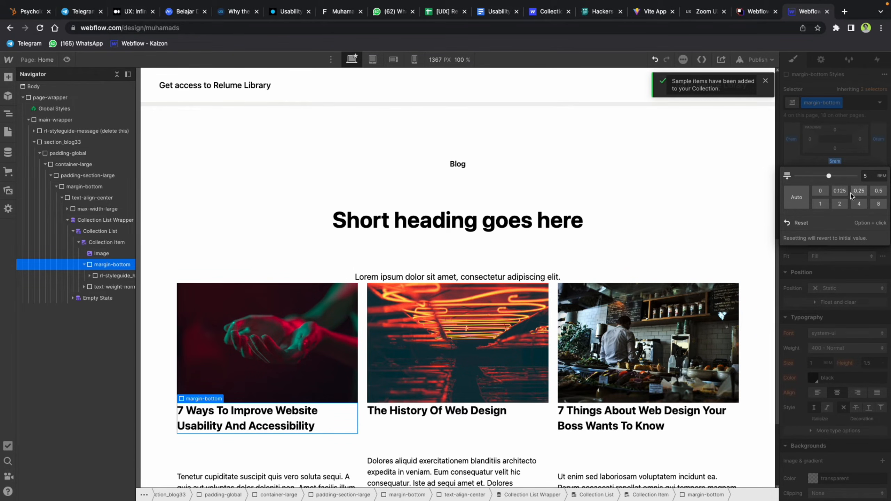
{"action": "left_click", "coordinate": [860, 192]}
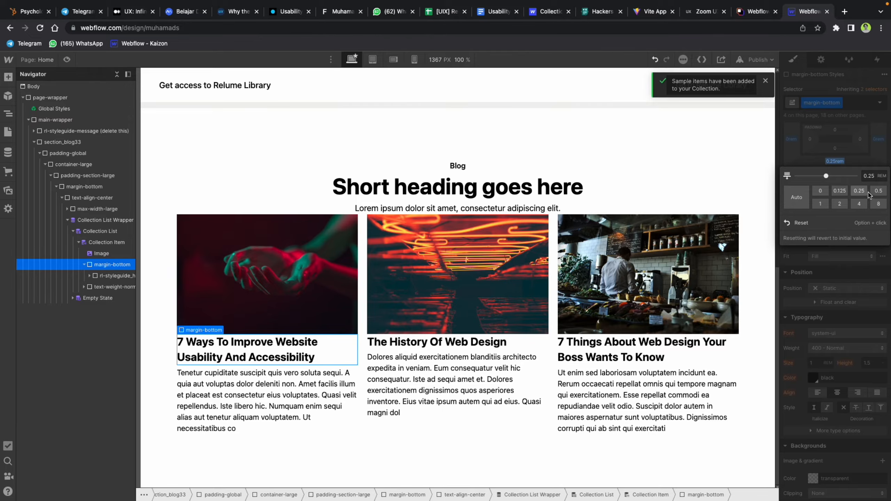
{"action": "left_click", "coordinate": [878, 192]}
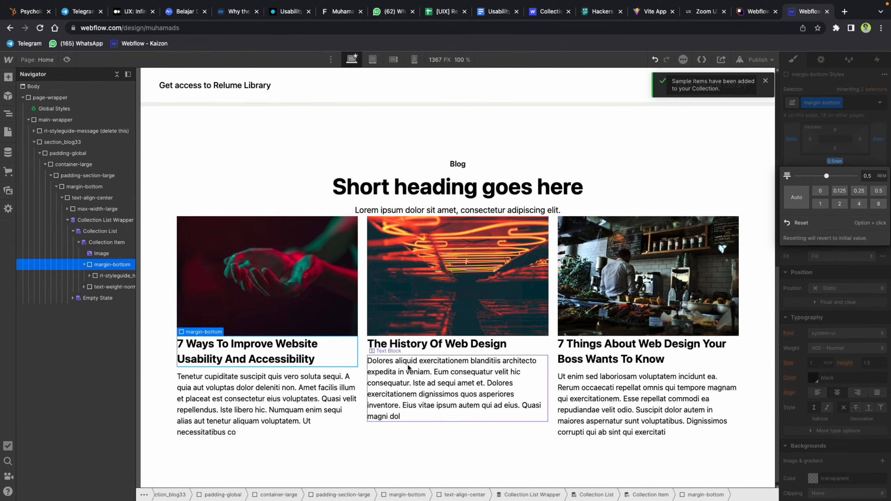
Step: Check the Blog 33 reference in the Relume library, and insert a Div Block between the Collection Item's image and its margin-bottom div in Webflow
{"action": "left_click", "coordinate": [237, 392]}
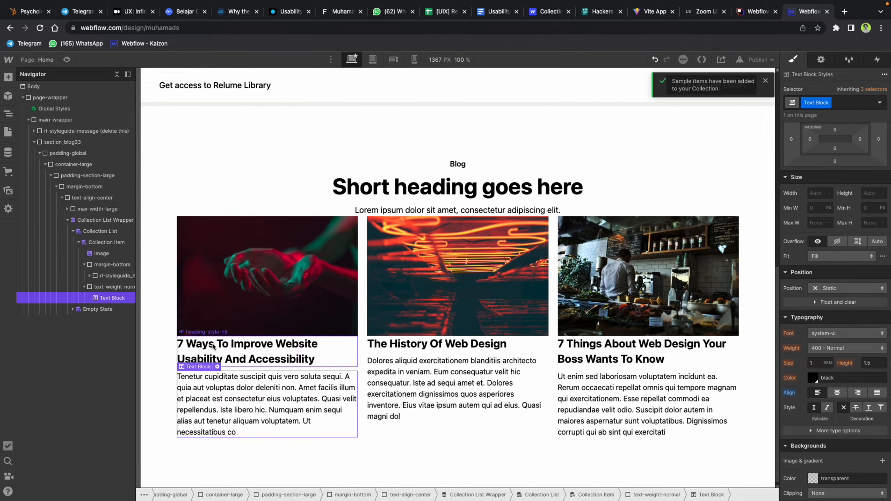
{"action": "left_click", "coordinate": [758, 11]}
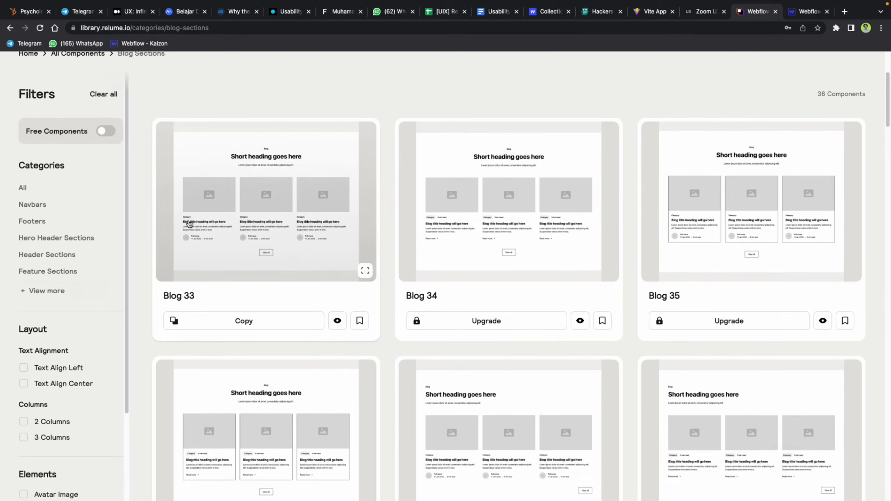
{"action": "left_click", "coordinate": [810, 11]}
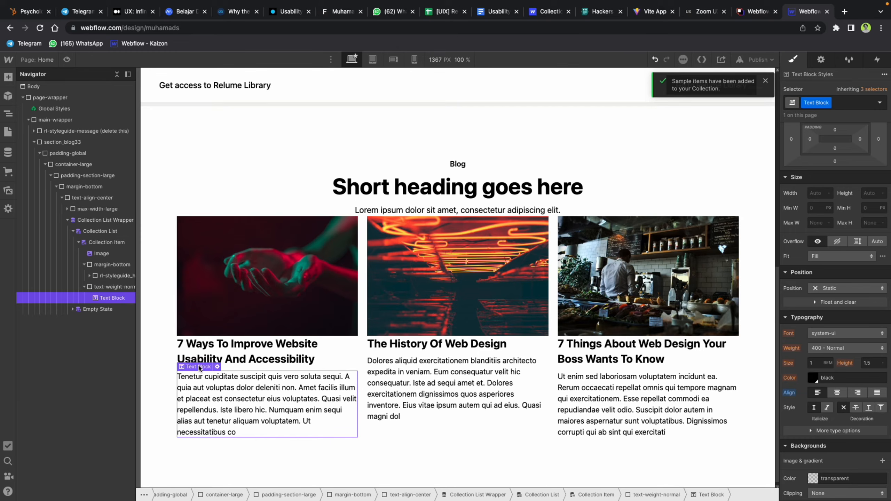
{"action": "left_click", "coordinate": [106, 243]}
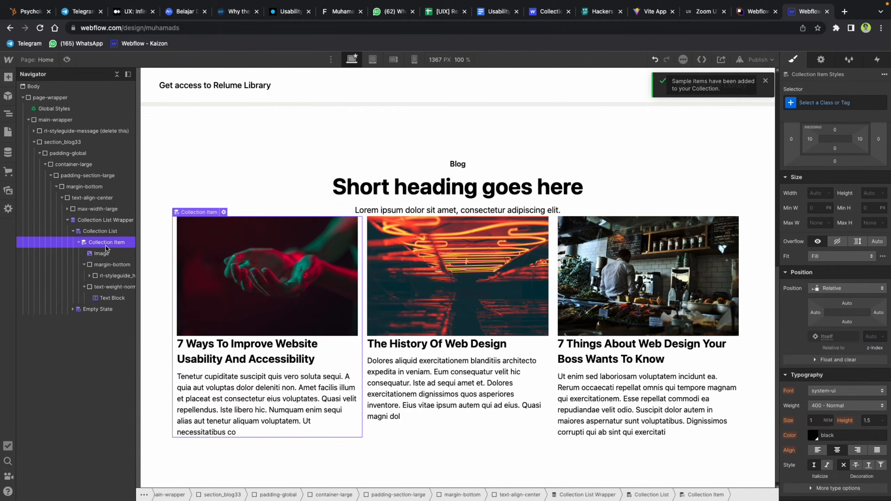
{"action": "key", "text": "super+e"}
{"action": "type", "text": "du"}
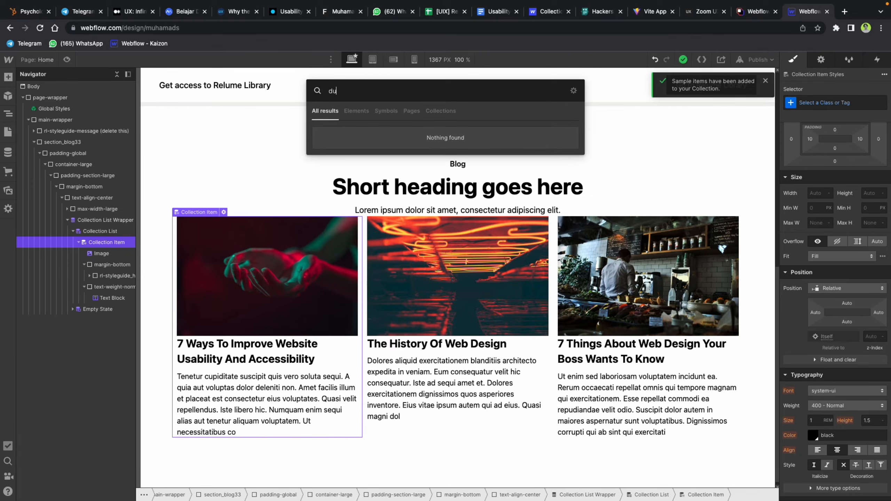
{"action": "key", "text": "BackSpace"}
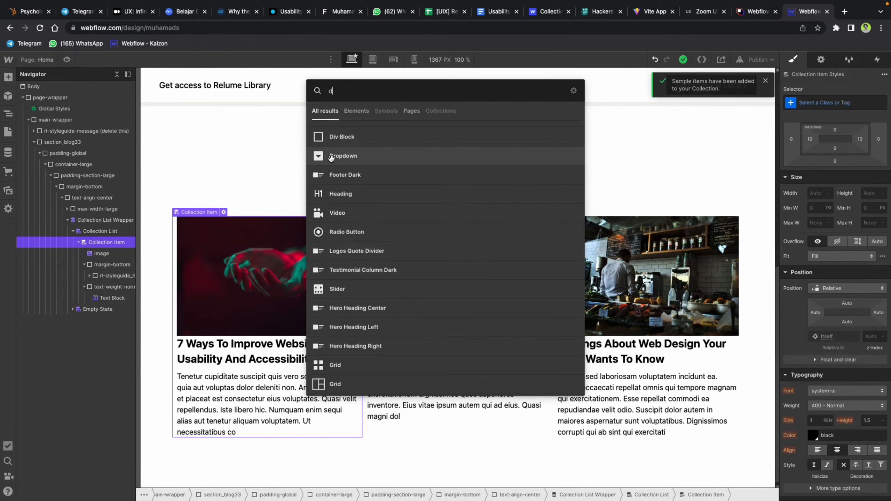
{"action": "left_click", "coordinate": [325, 137]}
{"action": "left_click_drag", "start_coordinate": [100, 312], "coordinate": [106, 269]}
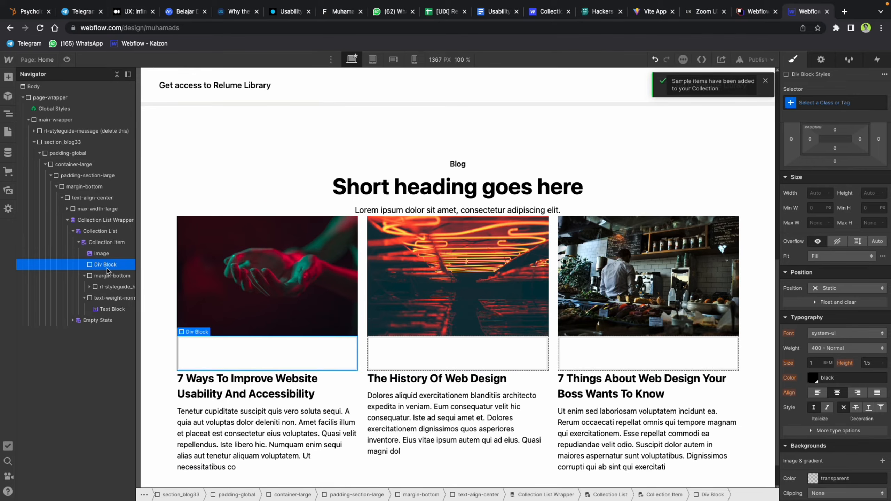
Step: Apply the existing rl-styleguide_heading-wrapper class to the new div block below the image
{"action": "left_click", "coordinate": [841, 102]}
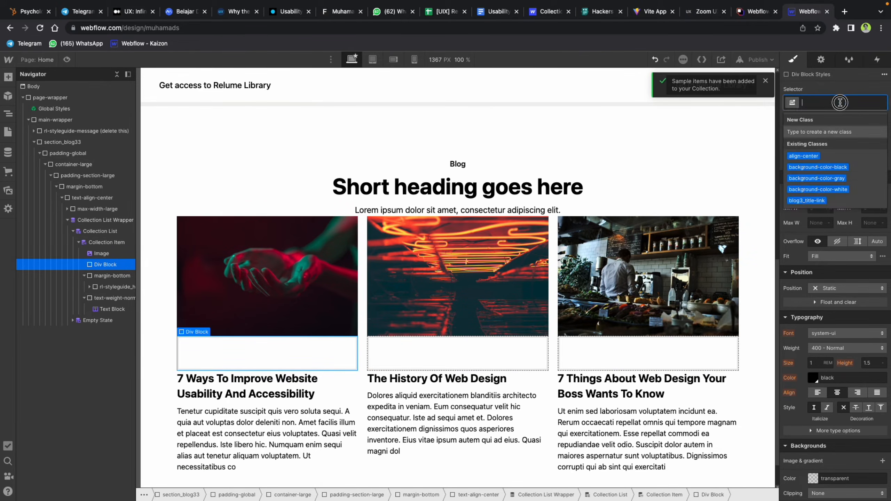
{"action": "type", "text": "w"}
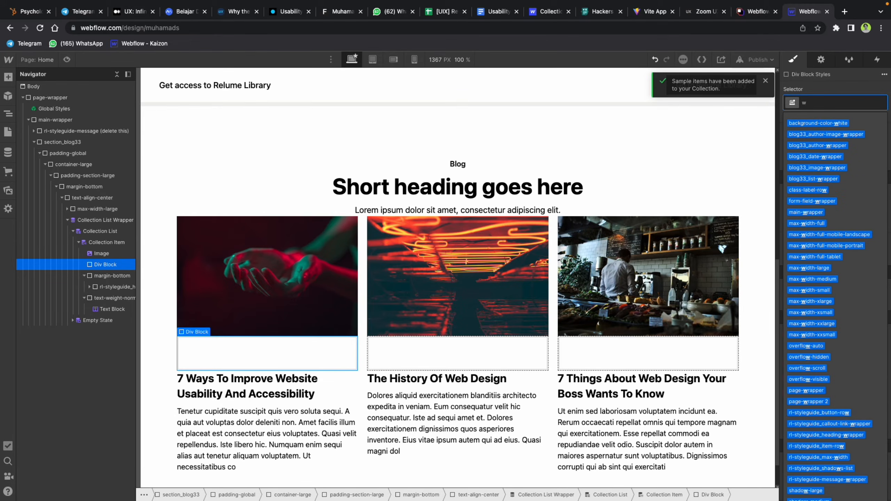
{"action": "type", "text": "rapper"}
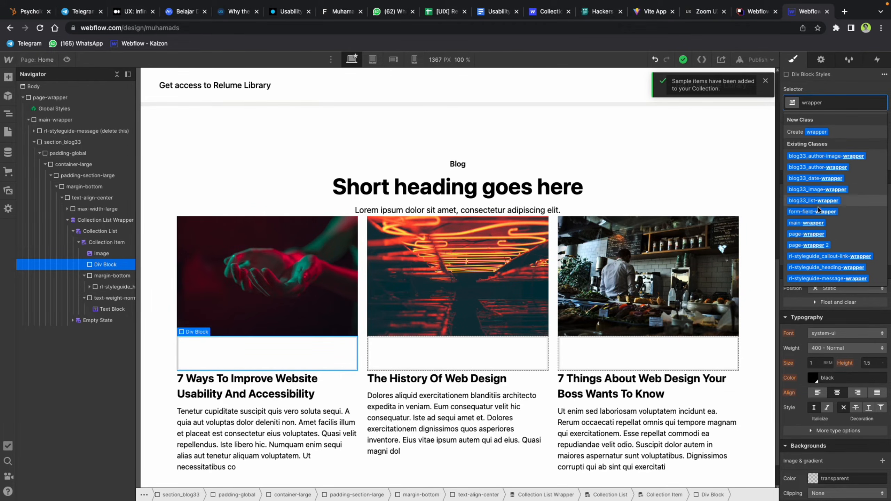
{"action": "left_click", "coordinate": [823, 268]}
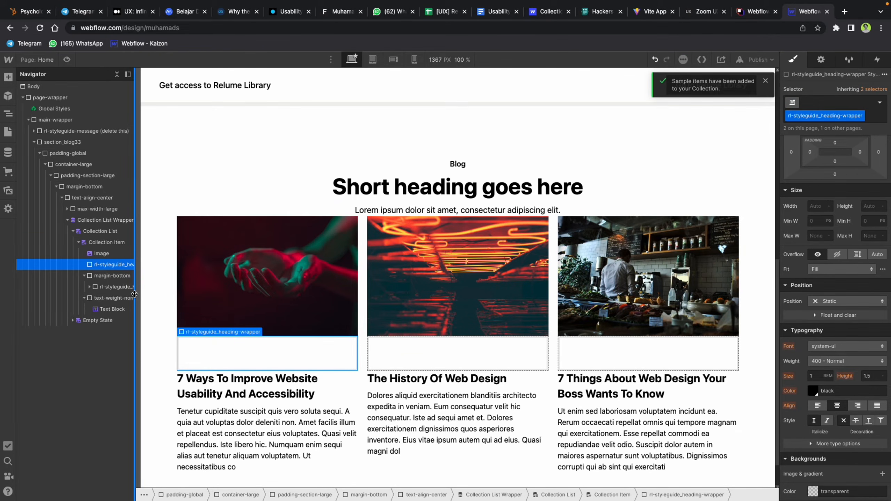
Step: Insert a Heading element into the empty heading wrapper directly below the image
{"action": "key", "text": "ctrl+e"}
{"action": "type", "text": "he"}
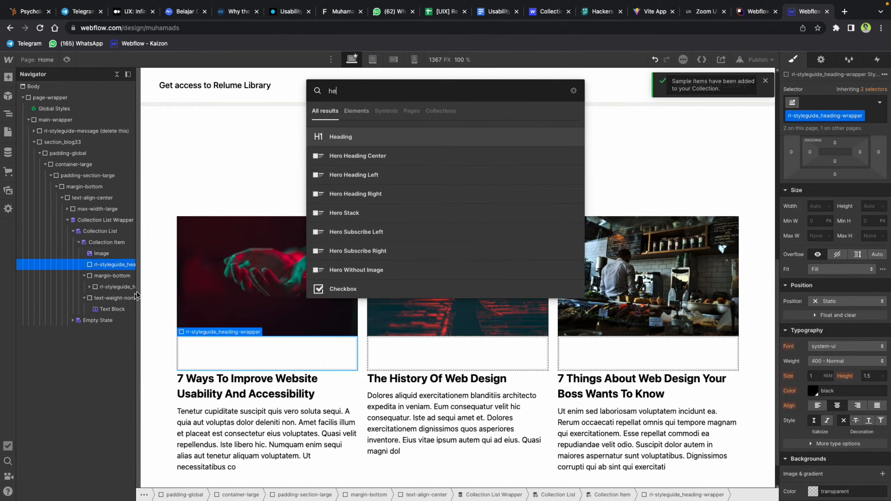
{"action": "left_click", "coordinate": [343, 139]}
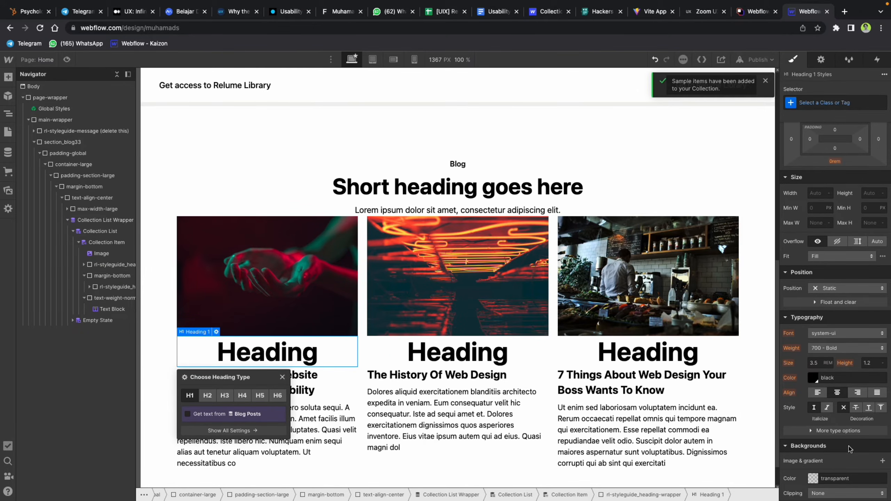
Step: Apply the existing heading-style-h6 class to the new heading and left-align its text
{"action": "left_click", "coordinate": [818, 393]}
{"action": "left_click", "coordinate": [829, 102]}
{"action": "left_click", "coordinate": [821, 139]}
{"action": "left_click", "coordinate": [830, 103]}
{"action": "type", "text": "head"}
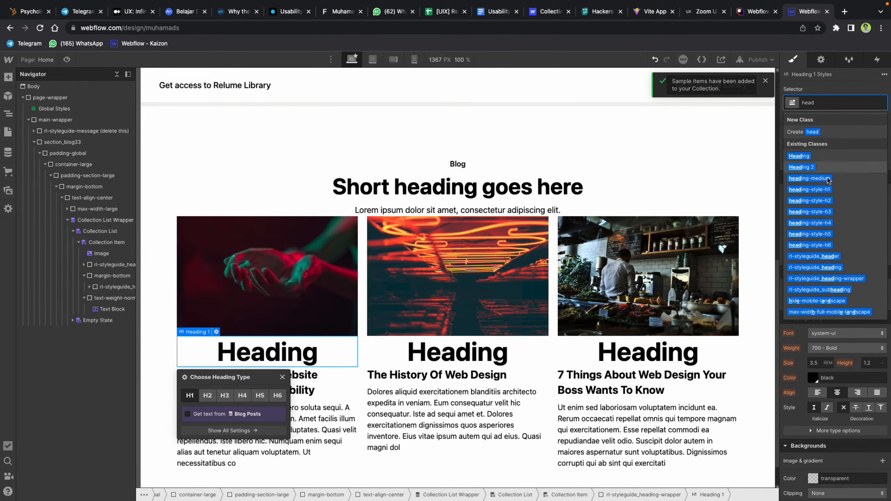
{"action": "left_click", "coordinate": [819, 246]}
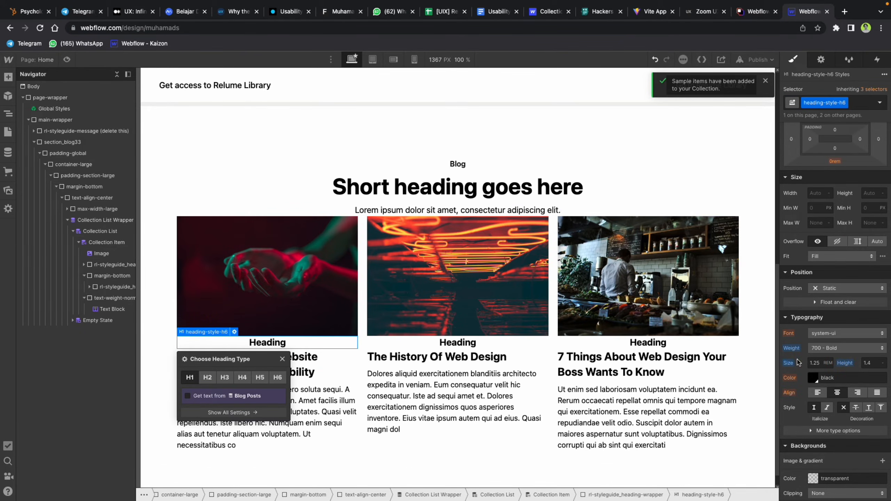
{"action": "left_click", "coordinate": [818, 392]}
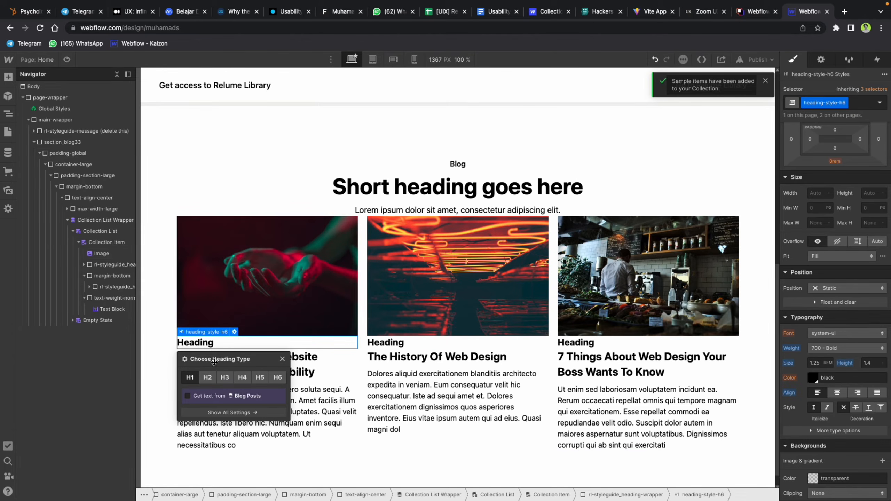
Step: Bind the new heading's text to the Subtitle field of Blog Posts and close its settings
{"action": "left_click", "coordinate": [188, 397]}
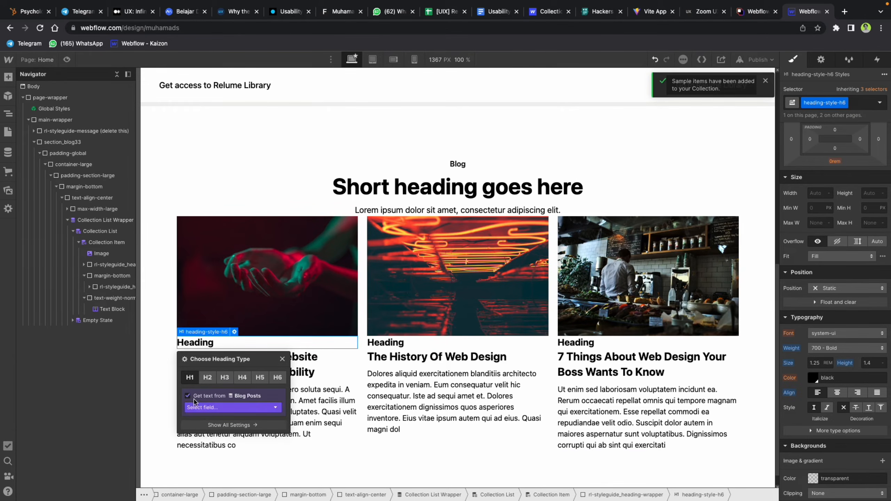
{"action": "left_click", "coordinate": [210, 408]}
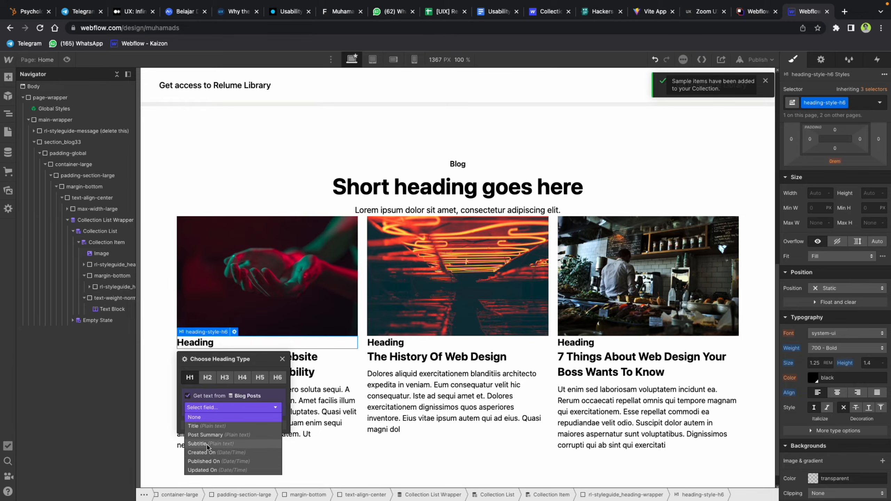
{"action": "left_click", "coordinate": [208, 444]}
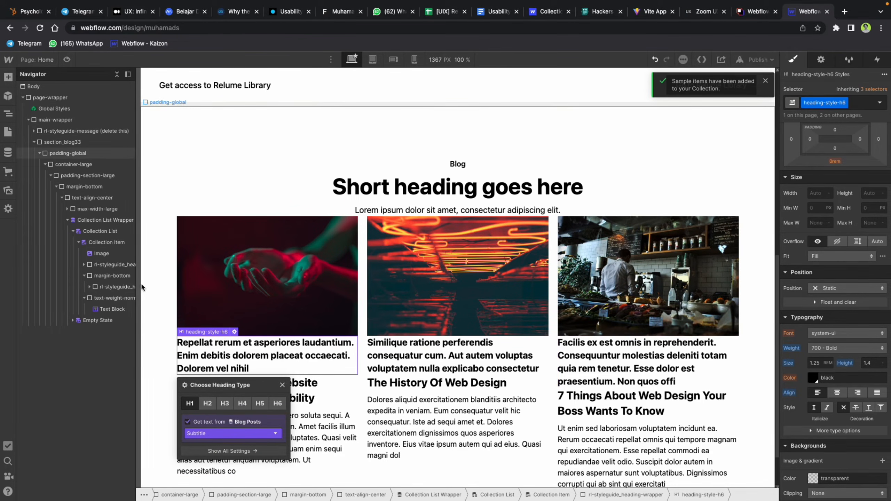
{"action": "left_click", "coordinate": [225, 357]}
{"action": "left_click", "coordinate": [259, 286]}
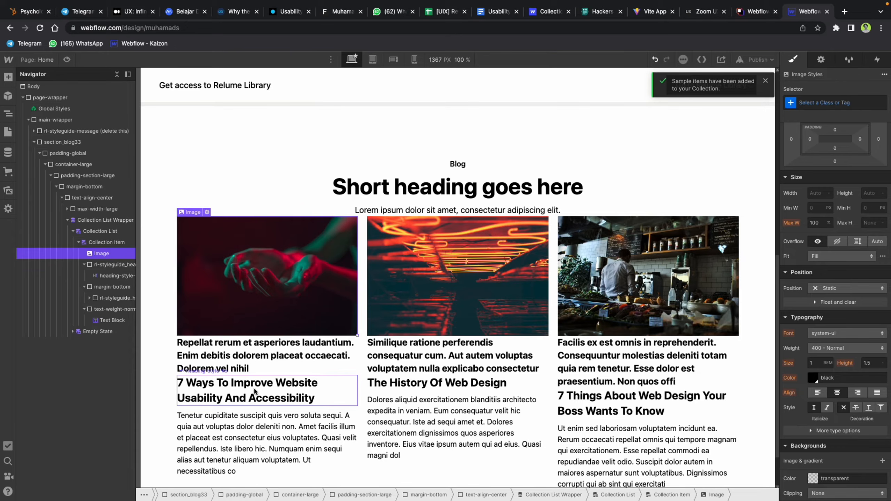
Step: In the Blog Posts collection, set the Subtitle of "7 Ways To Improve Website Usability And Accessibility" to "Category" and save the item
{"action": "left_click", "coordinate": [8, 132]}
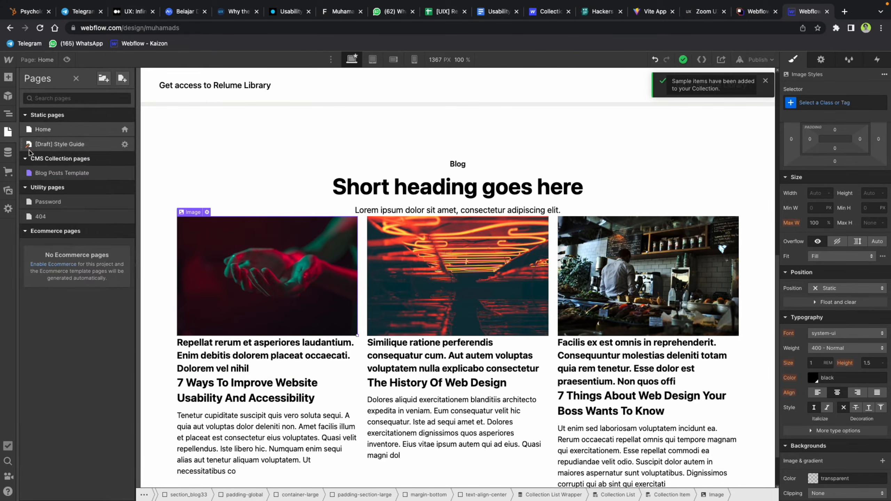
{"action": "left_click", "coordinate": [8, 153]}
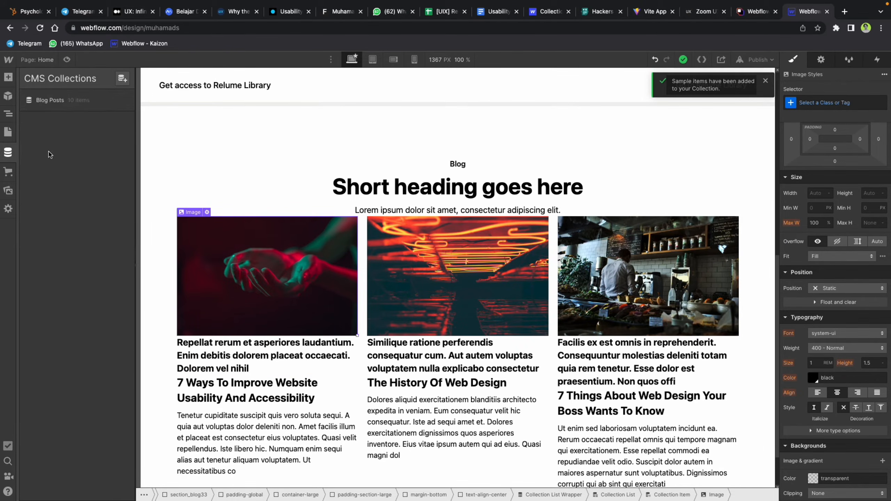
{"action": "left_click", "coordinate": [56, 100]}
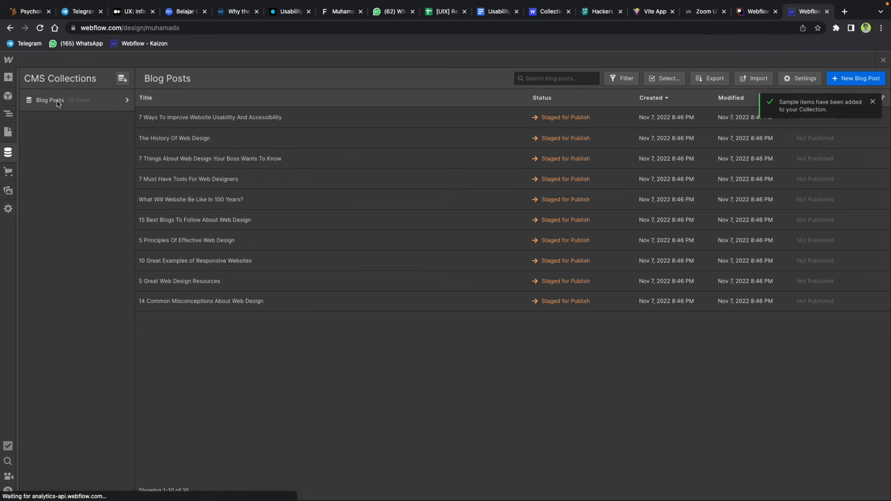
{"action": "left_click", "coordinate": [171, 120]}
{"action": "scroll", "coordinate": [351, 246], "scroll_direction": "down", "scroll_amount": 1}
{"action": "left_click", "coordinate": [389, 219]}
{"action": "key", "text": "ctrl+a"}
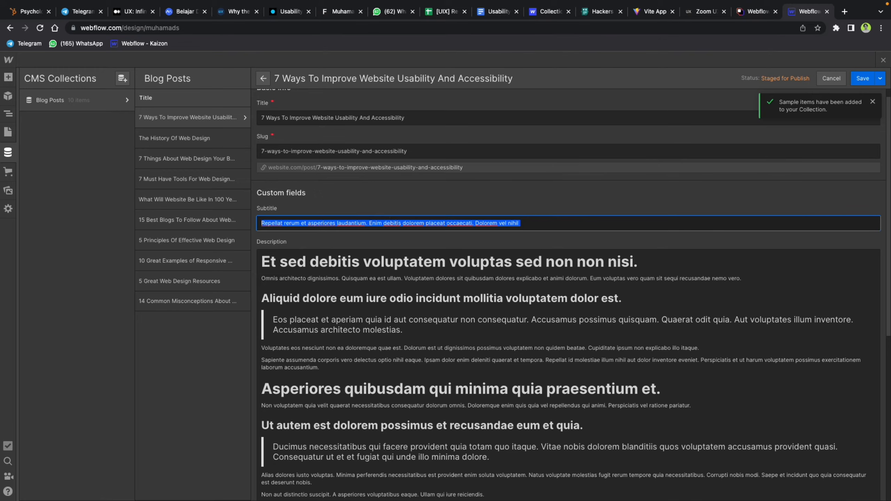
{"action": "type", "text": "Category"}
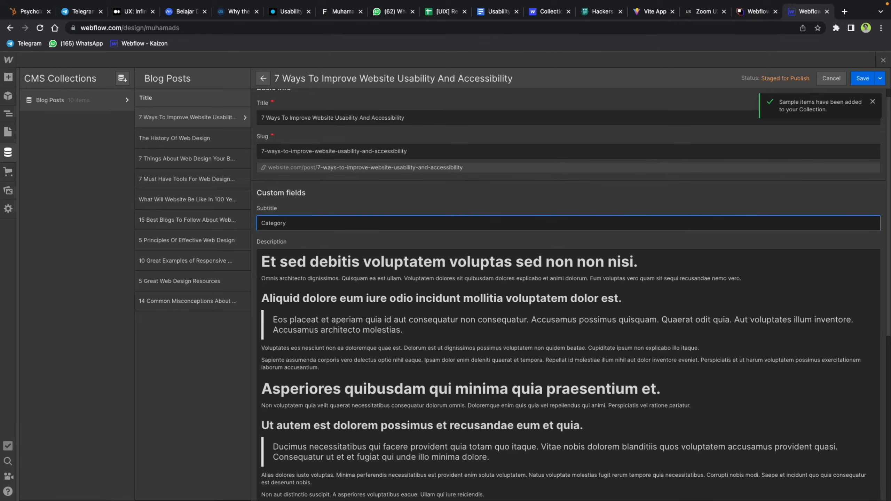
{"action": "left_click", "coordinate": [863, 78]}
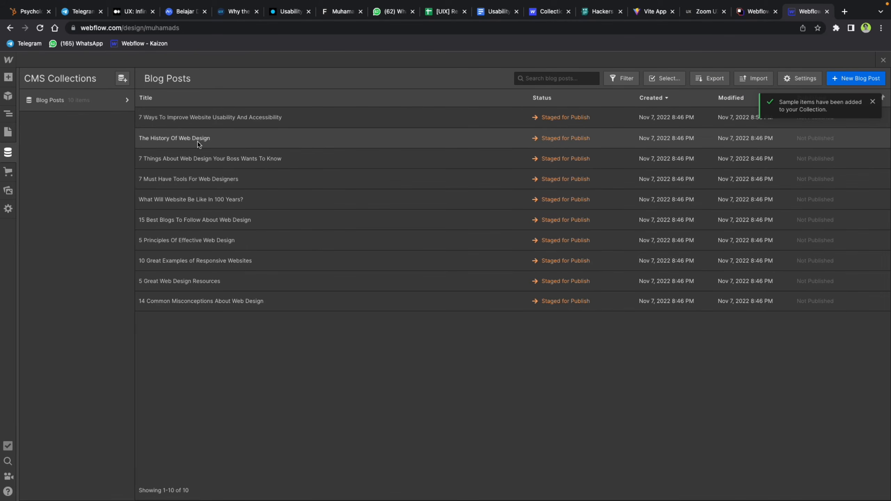
Step: Set the Subtitle of the blog post "The History Of Web Design" to "Category" and save the item
{"action": "left_click", "coordinate": [198, 139]}
{"action": "left_click", "coordinate": [294, 242]}
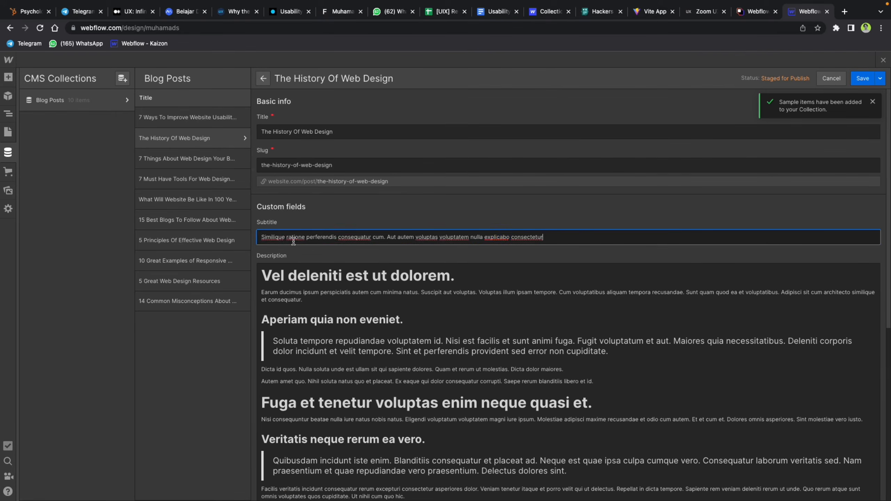
{"action": "key", "text": "ctrl+a"}
{"action": "type", "text": "C"}
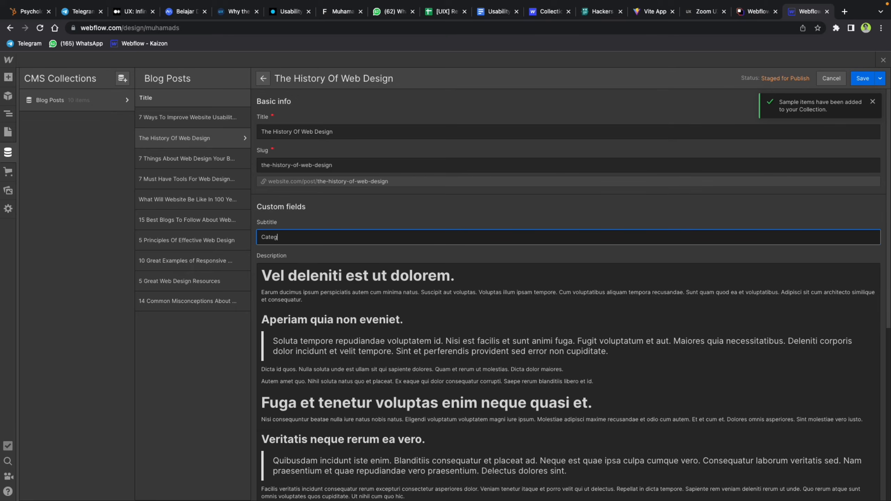
{"action": "type", "text": "ategory"}
{"action": "left_click", "coordinate": [863, 78]}
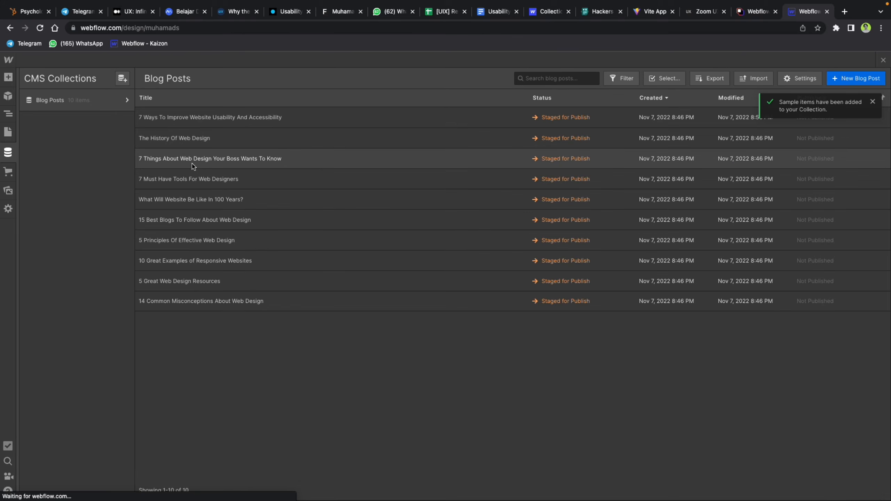
Step: Set the Subtitle of the blog post "7 Things About Web Design Your Boss Wants To Know" to "Category" and save the item
{"action": "left_click", "coordinate": [192, 163]}
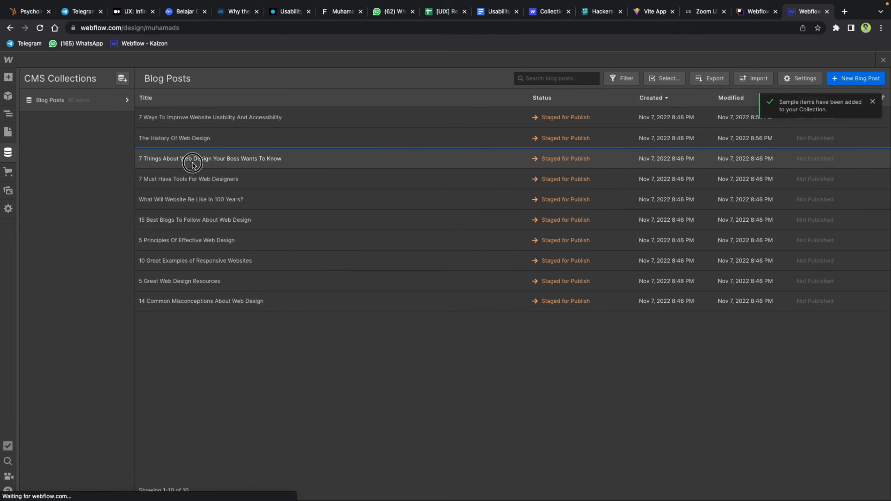
{"action": "left_click", "coordinate": [309, 236]}
{"action": "key", "text": "ctrl+a"}
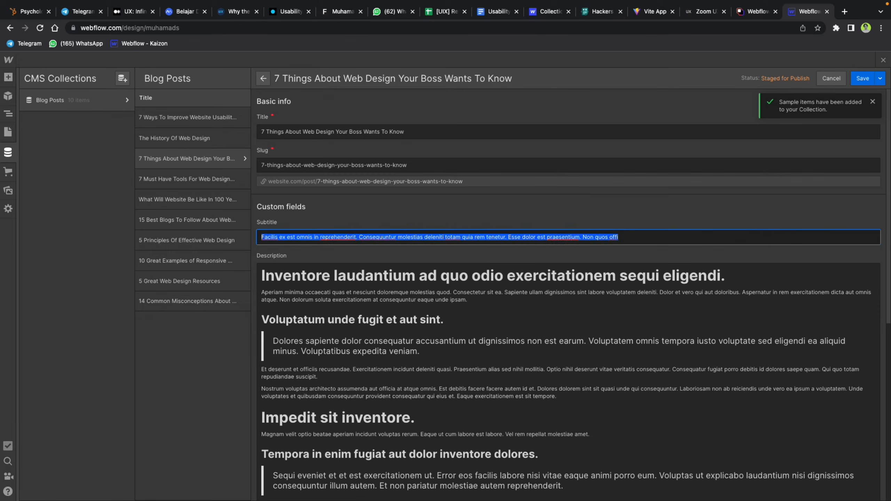
{"action": "type", "text": "Cat"}
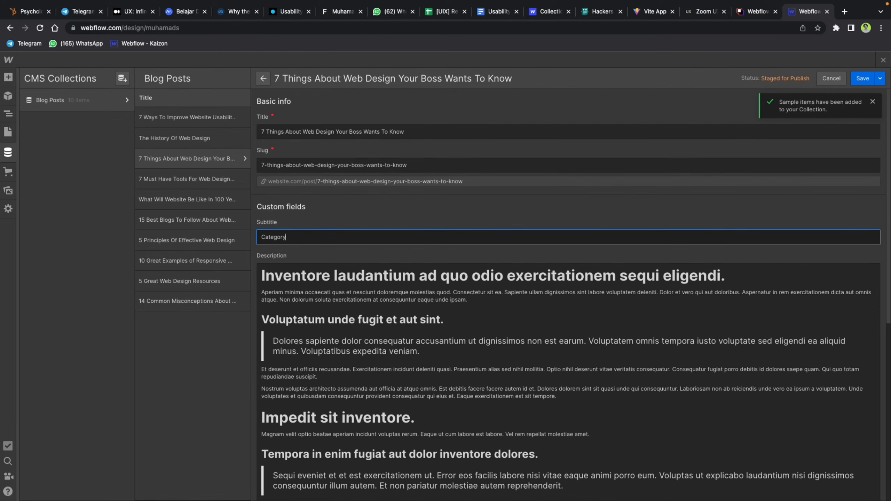
{"action": "type", "text": "egory"}
{"action": "left_click", "coordinate": [863, 78]}
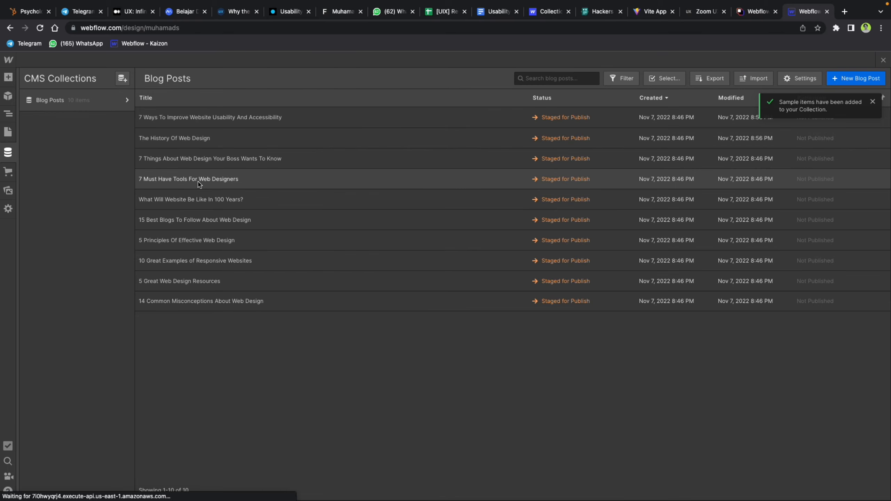
Step: Set the Subtitle of the blog post "7 Must Have Tools For Web Designers" to "Category" and save the item
{"action": "left_click", "coordinate": [192, 179]}
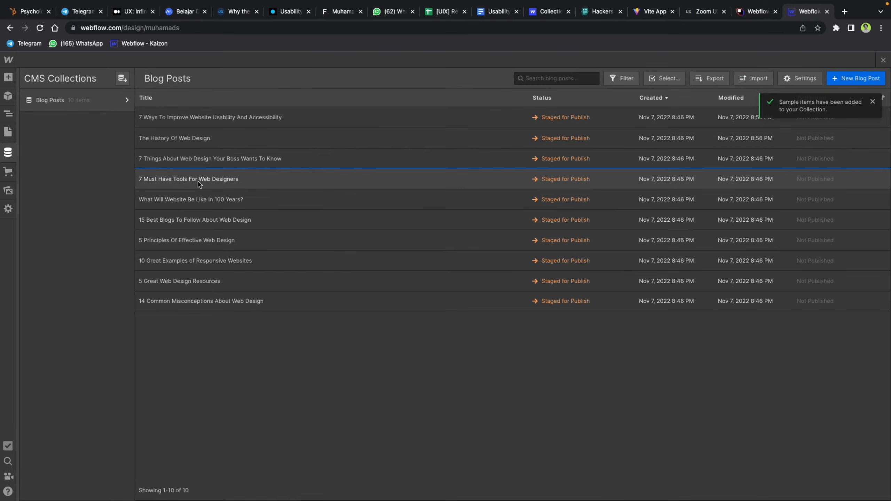
{"action": "left_click", "coordinate": [305, 238]}
{"action": "key", "text": "ctrl+a"}
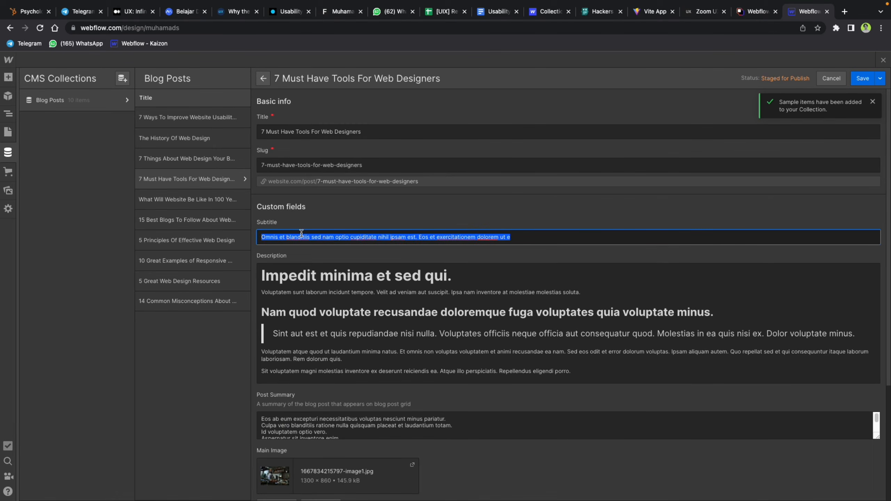
{"action": "type", "text": "Category"}
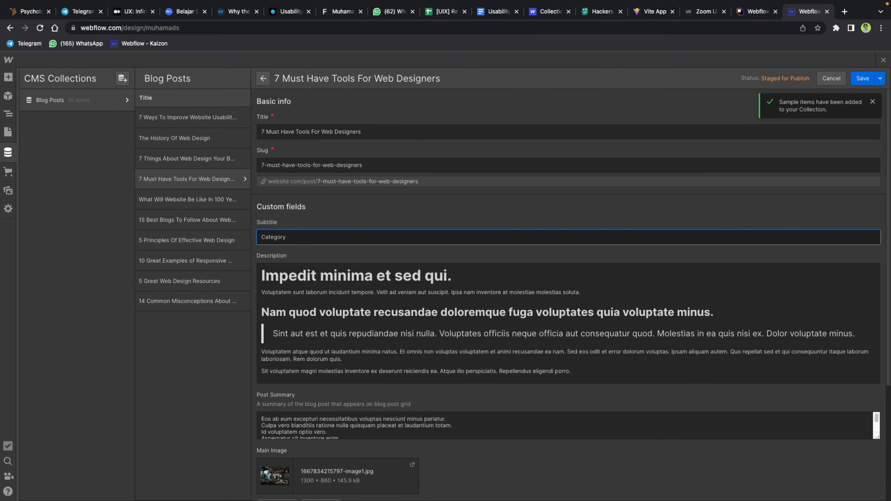
{"action": "left_click", "coordinate": [863, 78]}
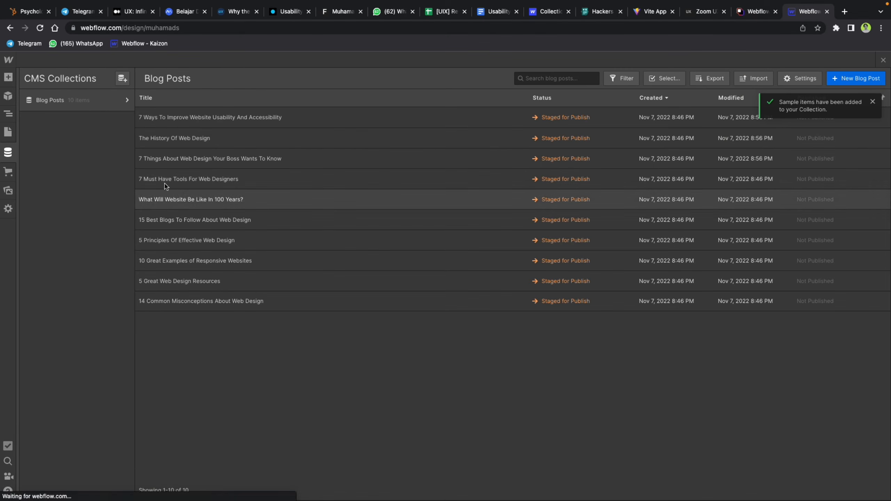
Step: Return to the Home page design and inspect the category labels on the first two blog cards
{"action": "left_click", "coordinate": [7, 131]}
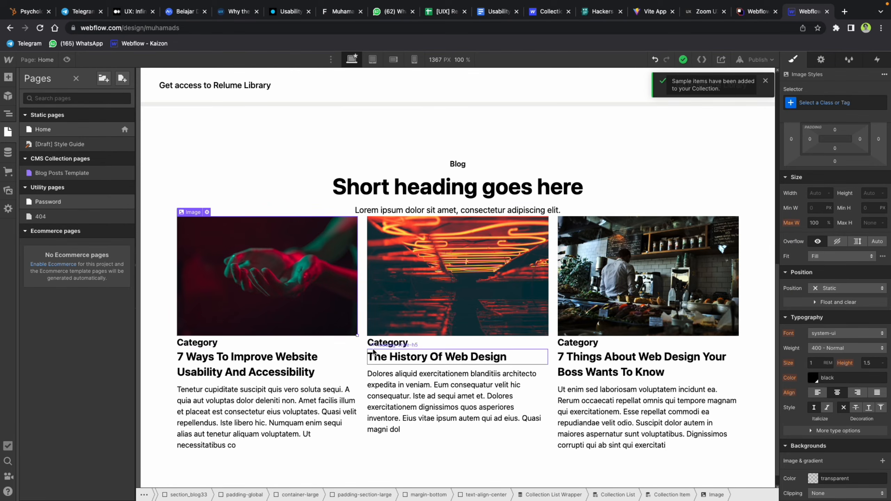
{"action": "left_click", "coordinate": [208, 346]}
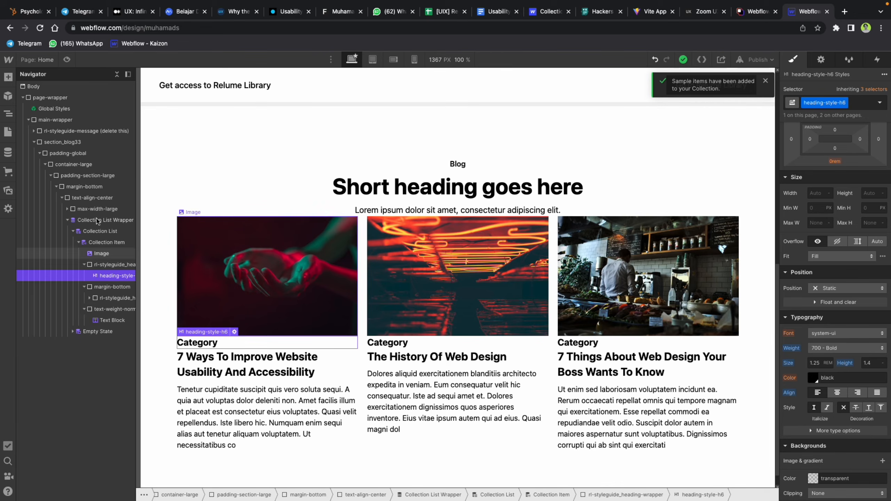
{"action": "left_click", "coordinate": [390, 346]}
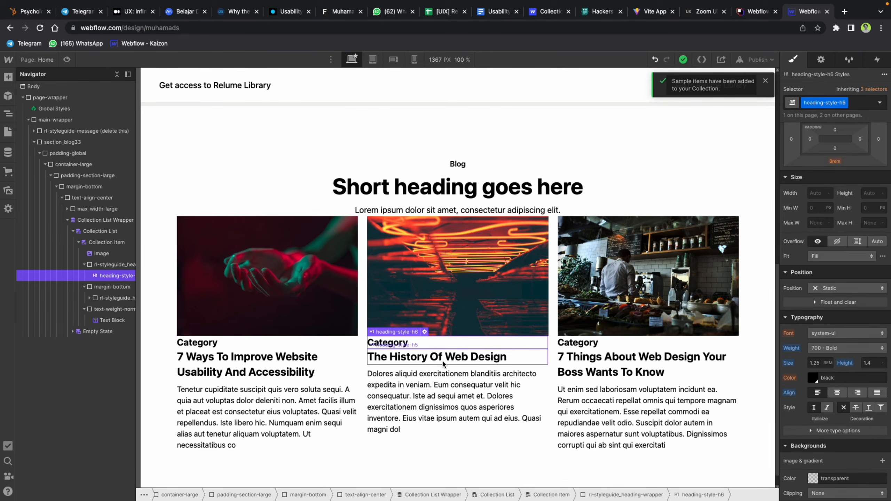
Step: Reopen the Blog Posts collection and open the item "The History Of Web Design" for editing
{"action": "left_click", "coordinate": [8, 132]}
{"action": "left_click", "coordinate": [8, 152]}
{"action": "left_click", "coordinate": [8, 132]}
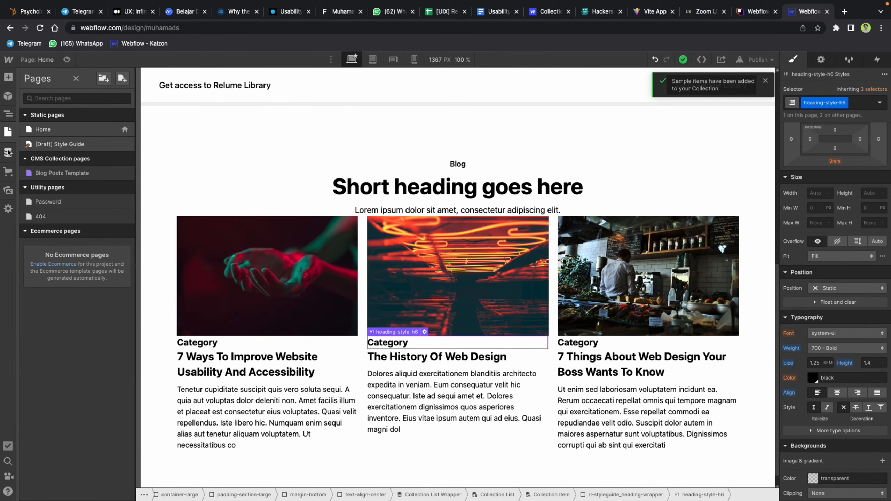
{"action": "left_click", "coordinate": [8, 152]}
{"action": "left_click", "coordinate": [65, 102]}
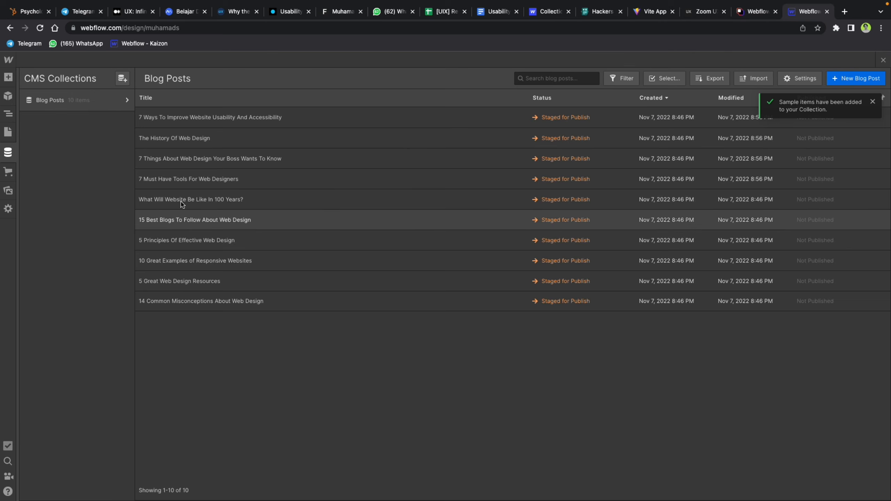
{"action": "left_click", "coordinate": [164, 138]}
{"action": "left_click", "coordinate": [304, 237]}
{"action": "left_click_drag", "start_coordinate": [304, 237], "coordinate": [259, 237]}
{"action": "type", "text": "Healty"}
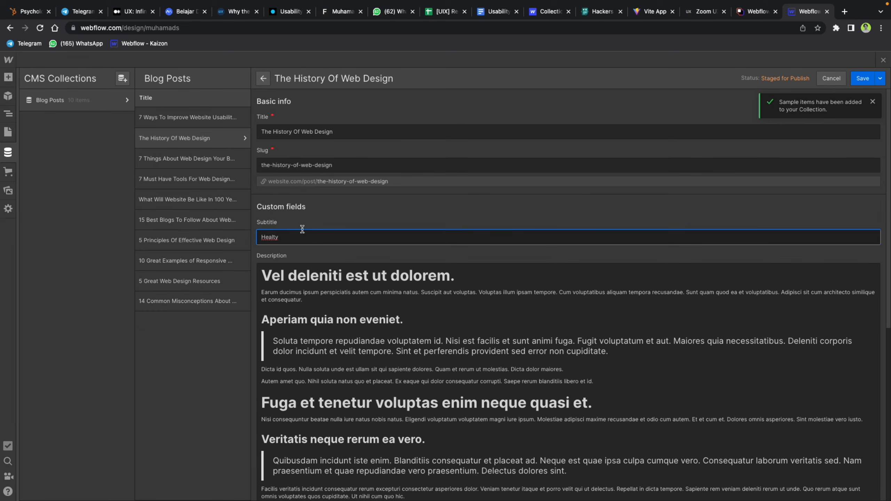
{"action": "left_click", "coordinate": [275, 238]}
{"action": "type", "text": "h"}
Step: Set the Subtitle of "The History Of Web Design" to "Medicine", save the item and return to the category labels on the Home page
{"action": "double_click", "coordinate": [302, 237]}
{"action": "type", "text": "Medicine"}
{"action": "left_click", "coordinate": [863, 78]}
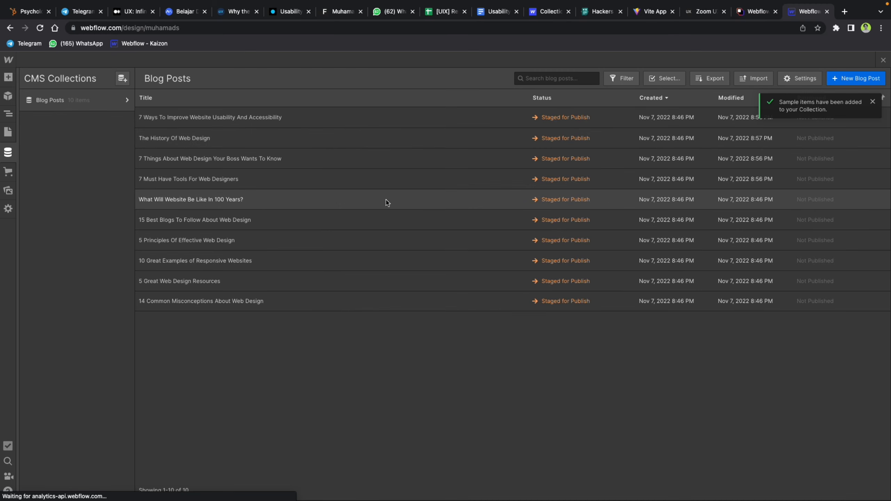
{"action": "left_click", "coordinate": [8, 132]}
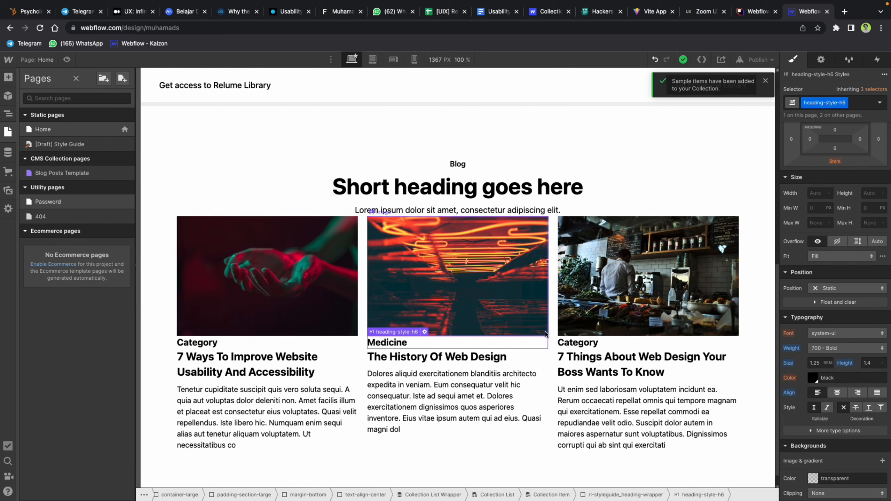
{"action": "left_click", "coordinate": [214, 347]}
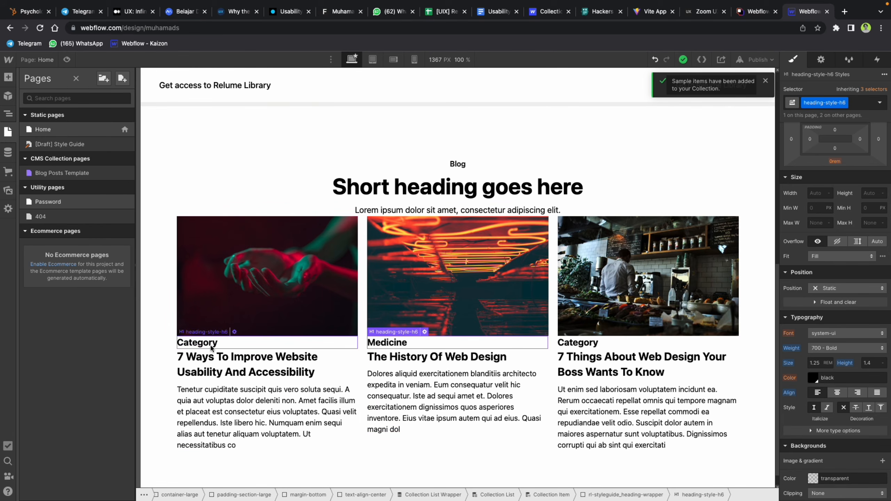